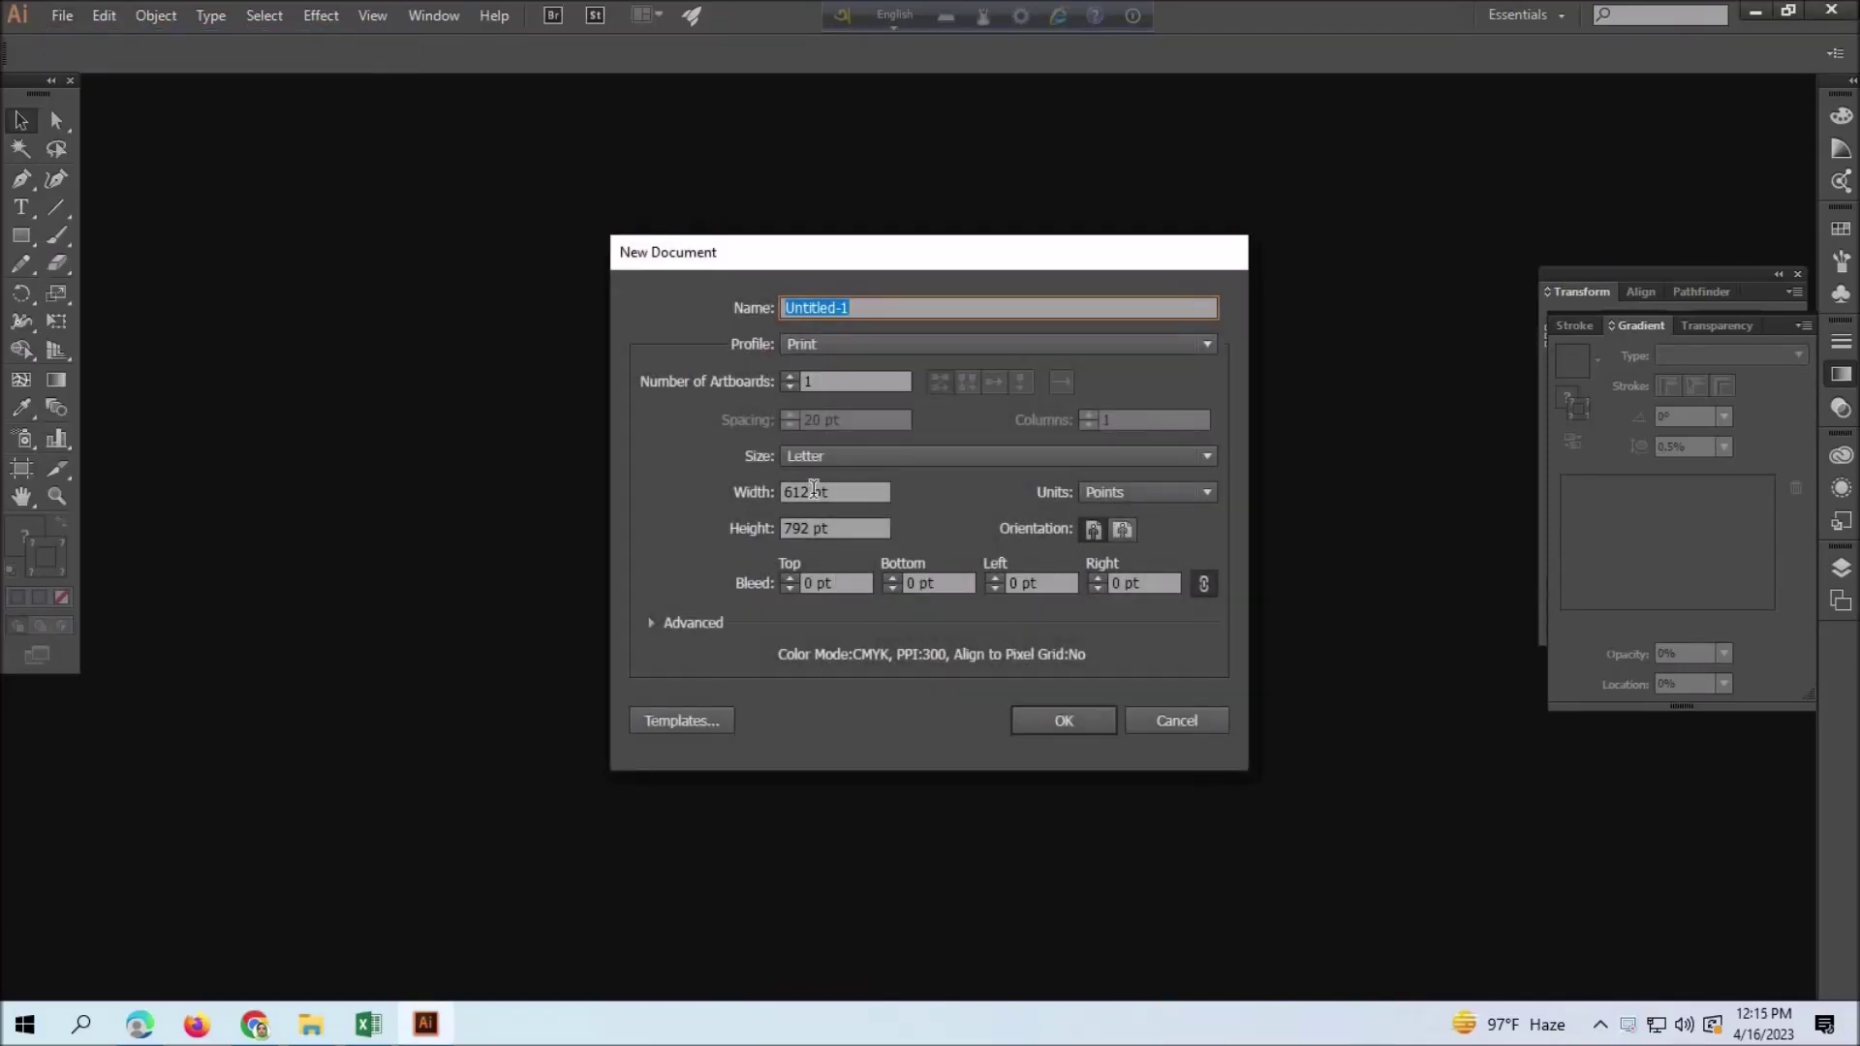
# - Create a new document with a 1920 pt wide by 1080 pt high artboard
pyautogui.click(738, 484)
pyautogui.write('1920')
pyautogui.click(729, 533)
pyautogui.write('1080')
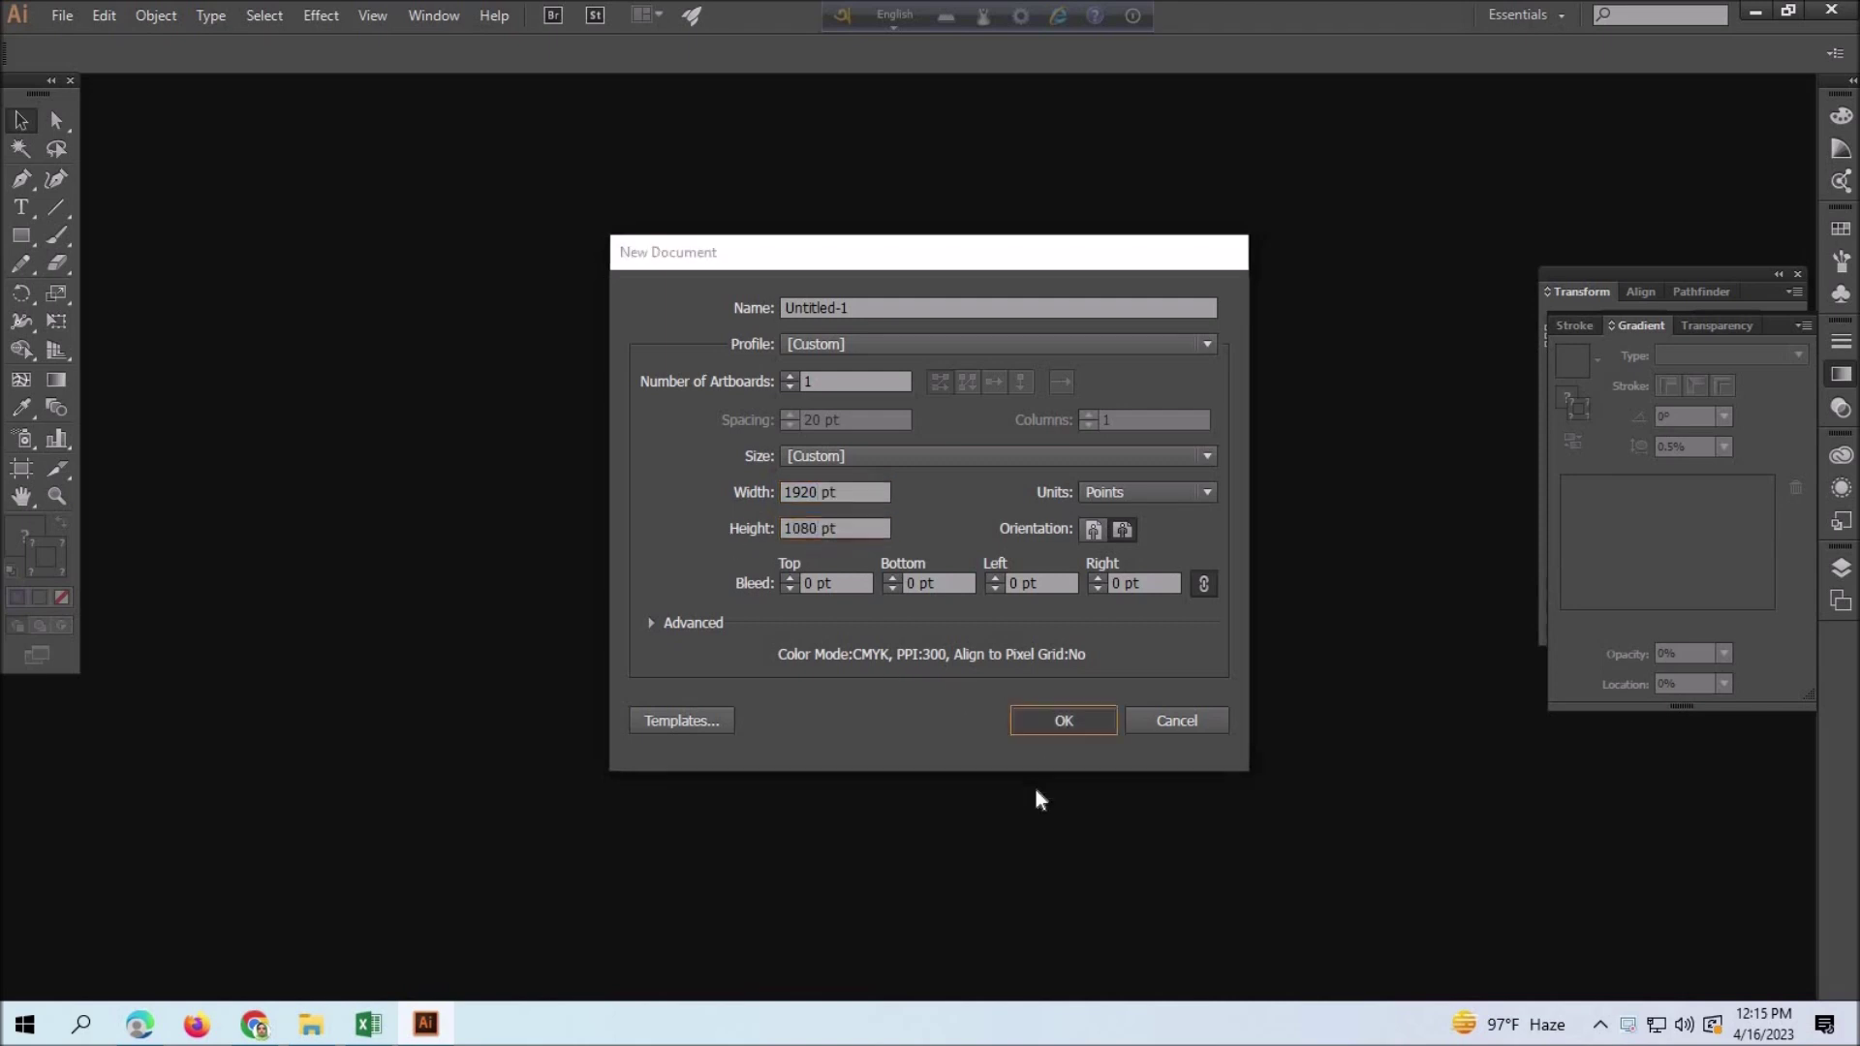
pyautogui.press('Return')
# - Draw a circle with no fill using the Ellipse tool
pyautogui.click(20, 236)
pyautogui.click(84, 293)
pyautogui.click(139, 54)
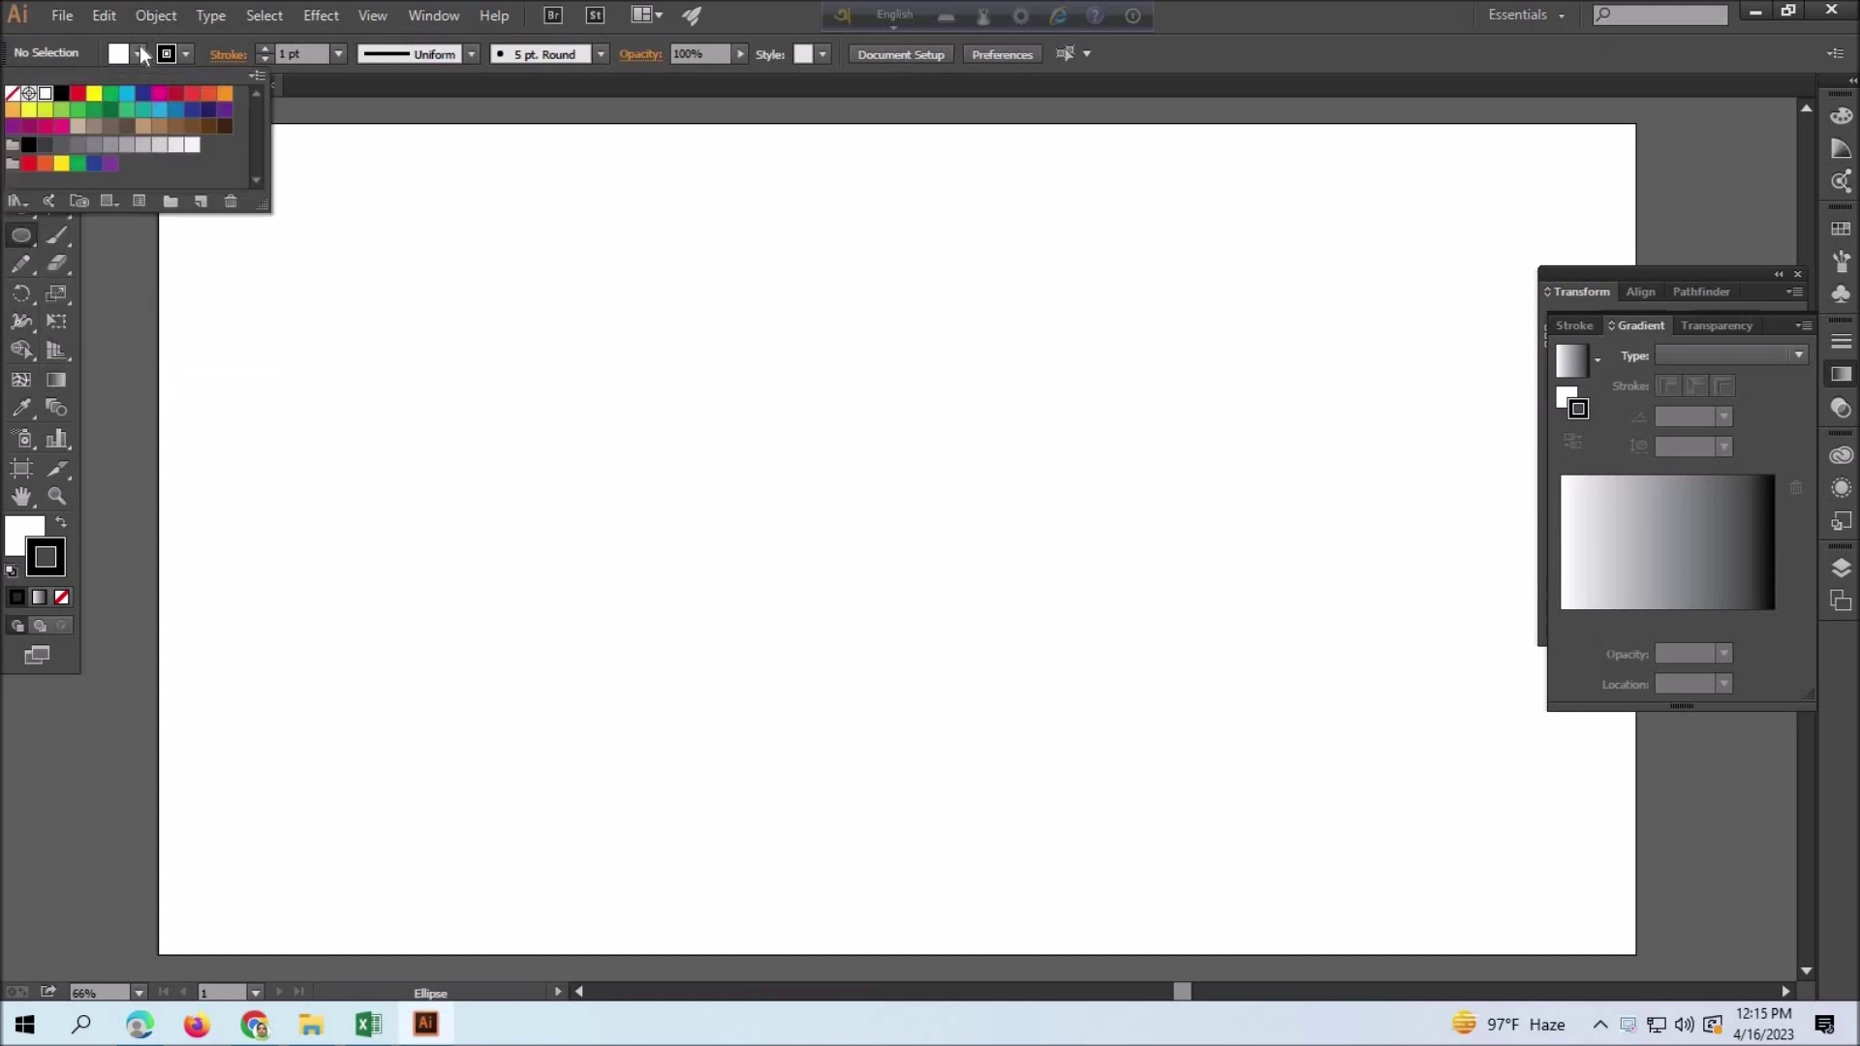
pyautogui.click(12, 93)
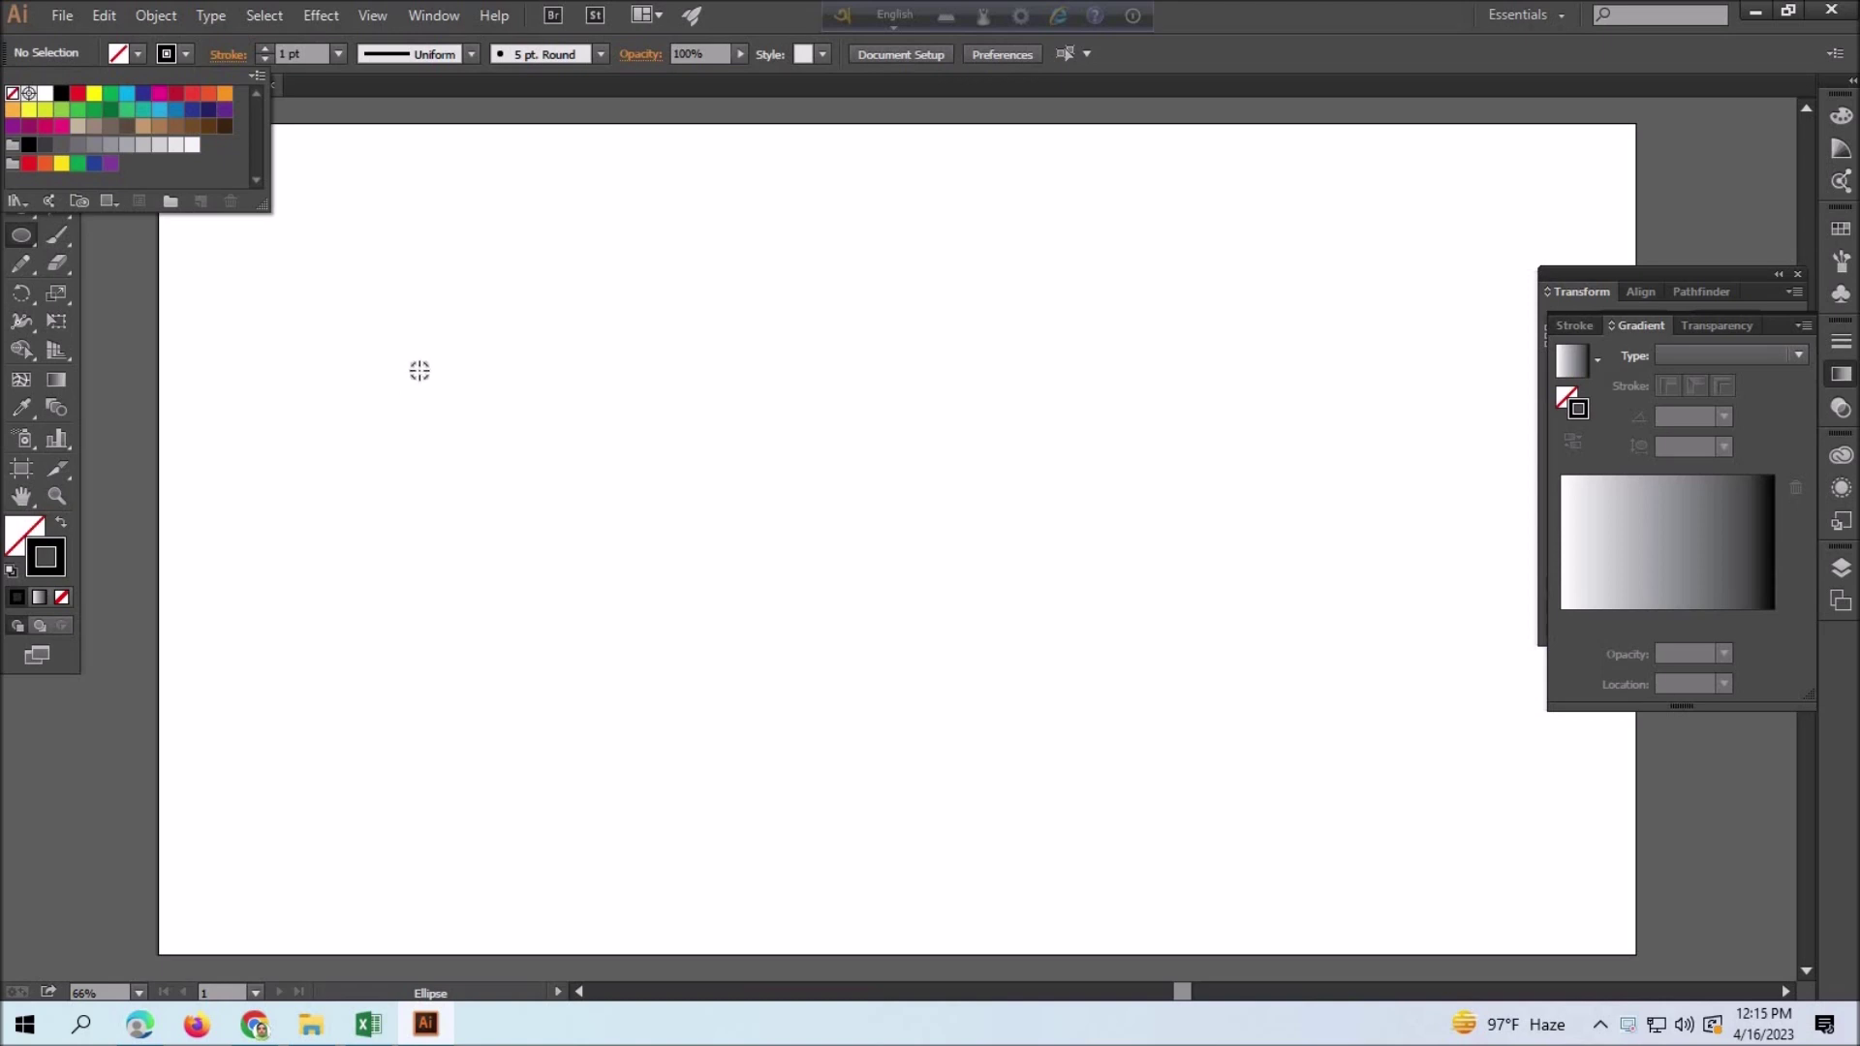
pyautogui.click(489, 421)
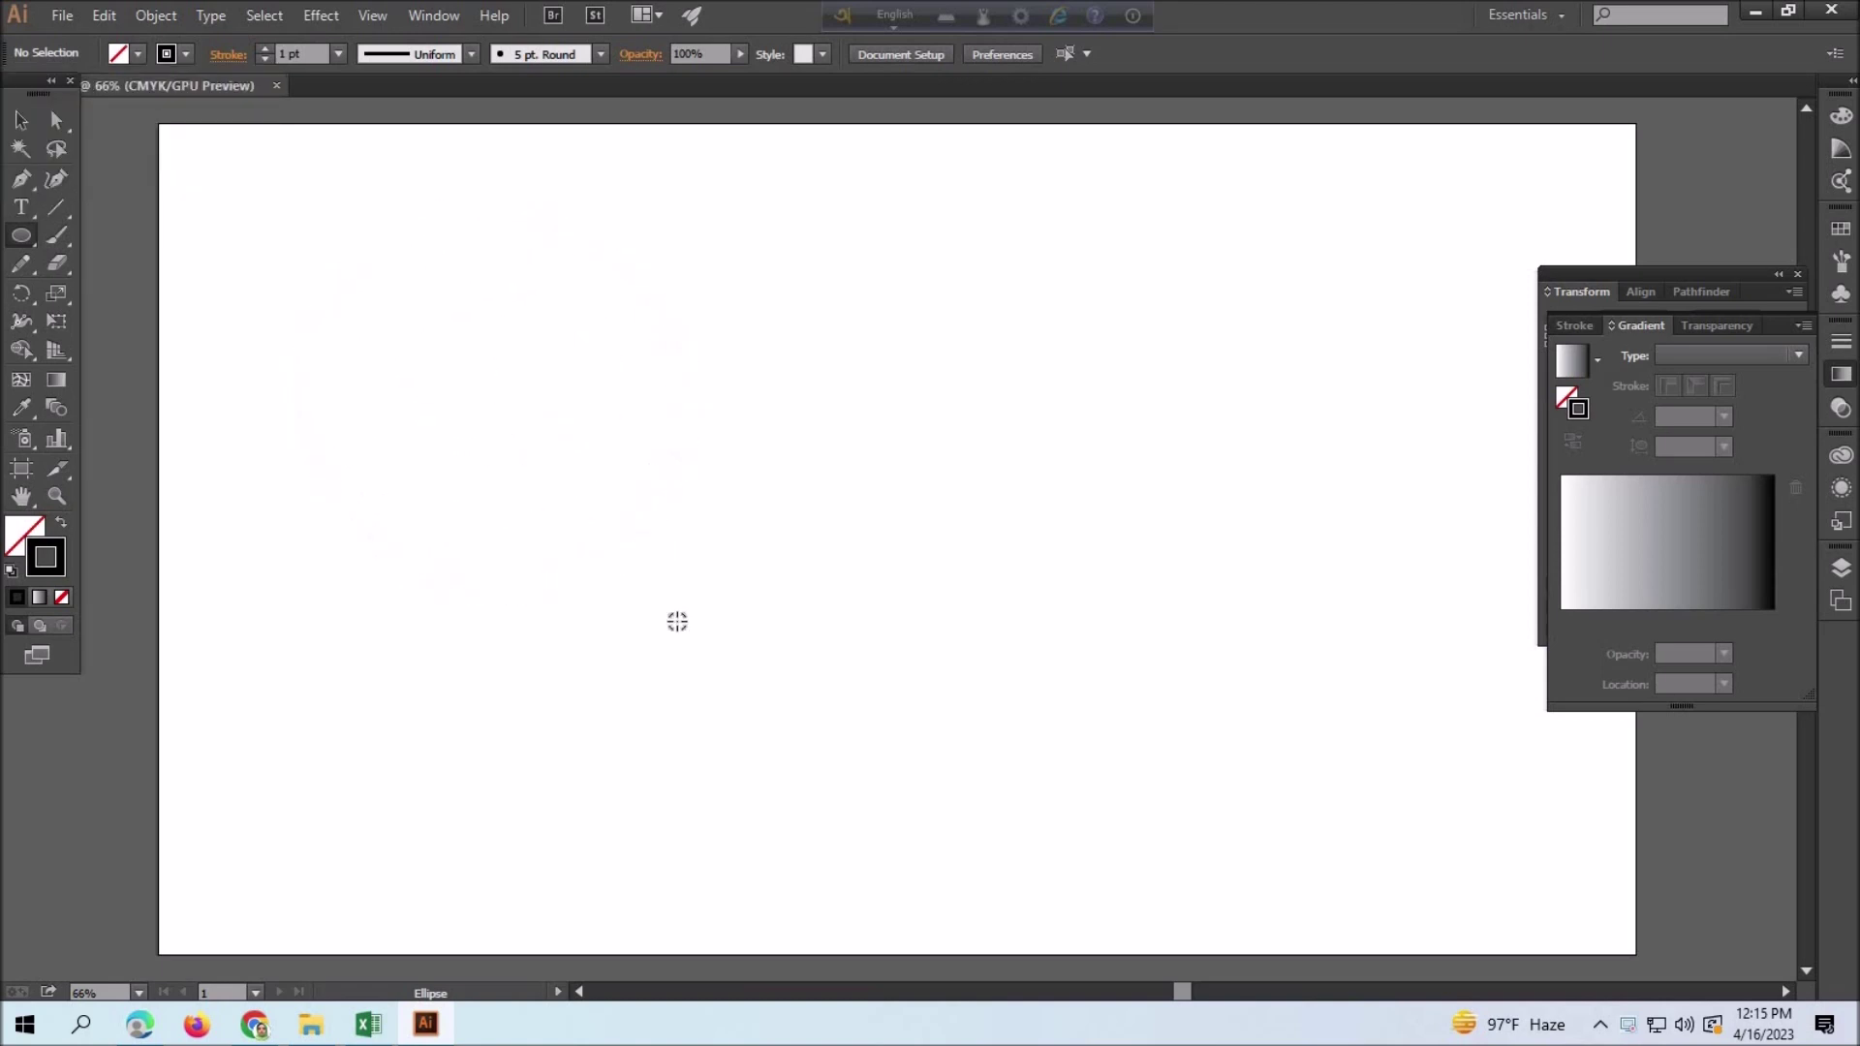
pyautogui.moveTo(494, 398); pyautogui.dragTo(697, 602)
# - Paste an identical copy in front, shift it right, and select both circles
pyautogui.click(104, 16)
pyautogui.click(136, 127)
pyautogui.click(104, 16)
pyautogui.click(155, 178)
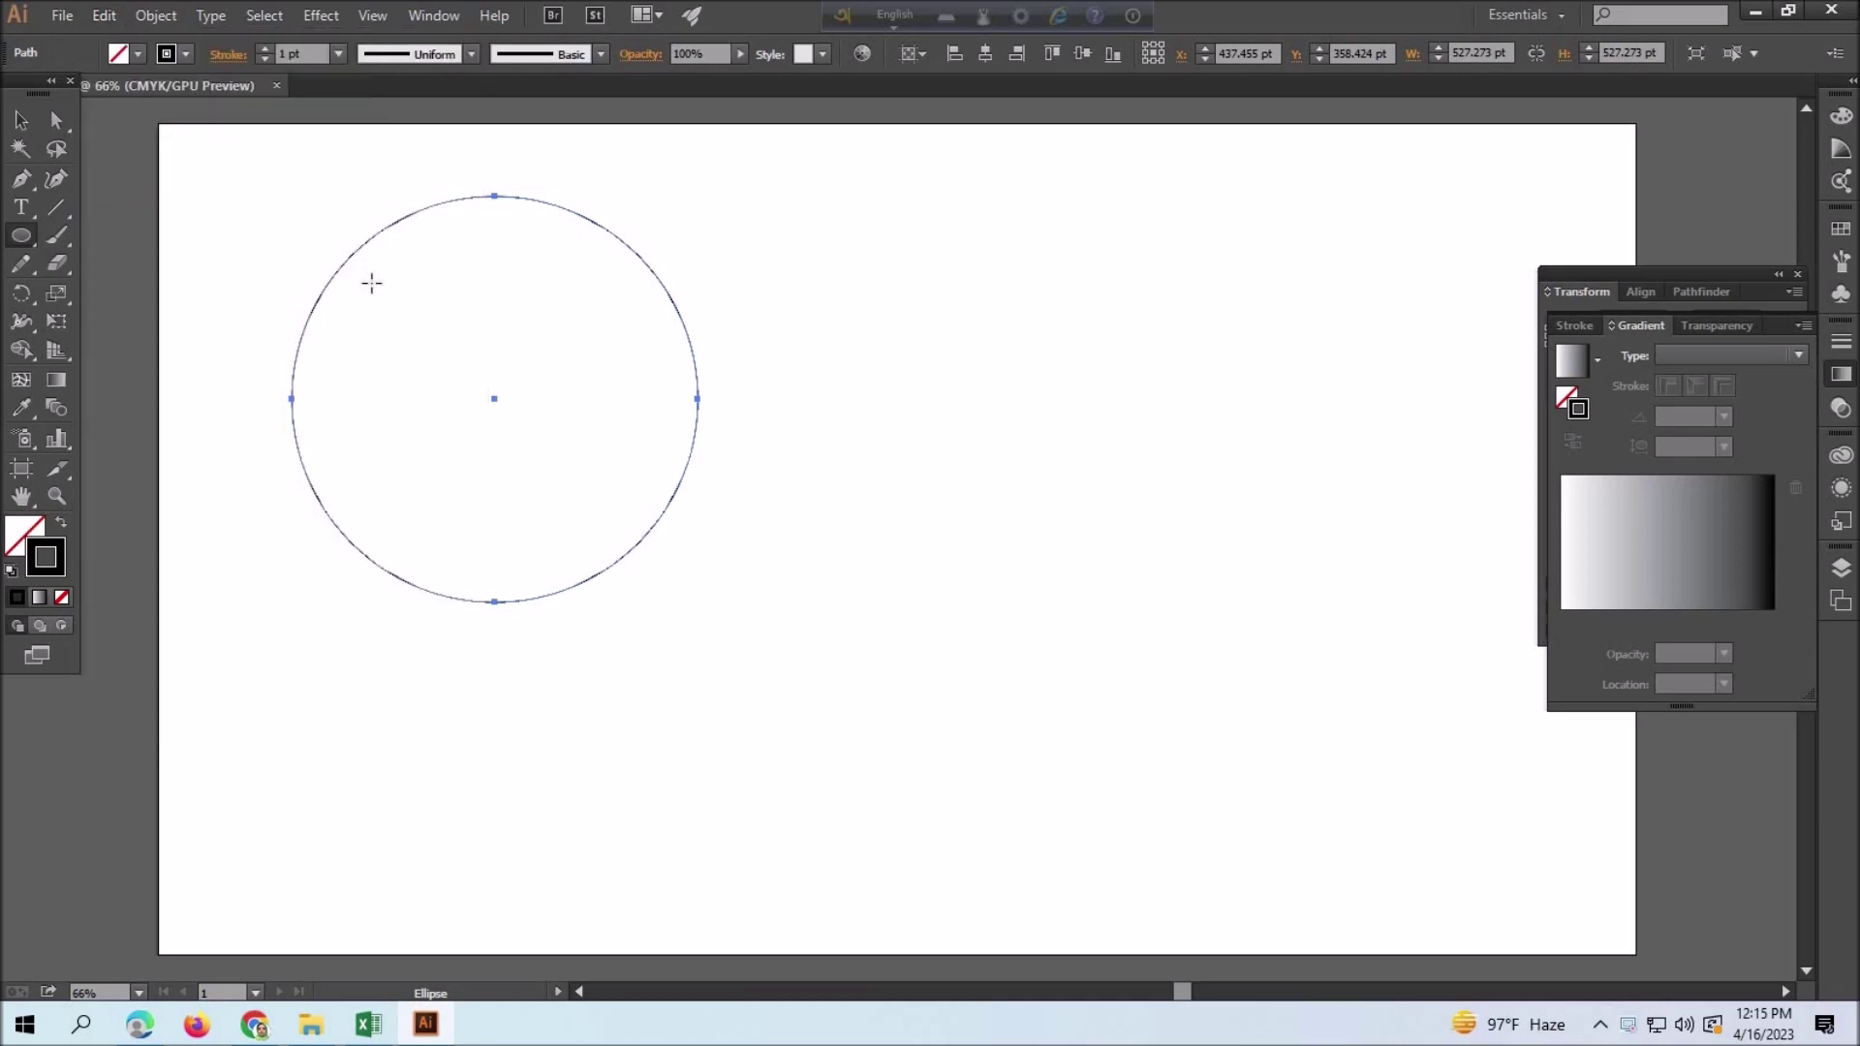
pyautogui.press('Right')
pyautogui.press('Right')
pyautogui.press('Right')
pyautogui.press('Right')
pyautogui.press('Right')
pyautogui.press('Right')
pyautogui.press('Right')
pyautogui.press('Right')
pyautogui.press('Right')
pyautogui.press('Right')
pyautogui.press('Right')
pyautogui.press('Right')
pyautogui.press('Right')
pyautogui.press('Right')
pyautogui.press('Right')
pyautogui.press('Right')
pyautogui.press('Right')
pyautogui.press('Right')
pyautogui.press('Right')
pyautogui.press('Right')
pyautogui.press('Right')
pyautogui.press('Right')
pyautogui.press('Right')
pyautogui.press('Right')
pyautogui.press('Right')
pyautogui.press('Right')
pyautogui.press('Right')
pyautogui.press('Right')
pyautogui.press('Right')
pyautogui.press('Right')
pyautogui.press('Right')
pyautogui.press('Right')
pyautogui.press('Right')
pyautogui.press('Right')
pyautogui.press('Right')
pyautogui.press('Right')
pyautogui.press('Right')
pyautogui.press('Right')
pyautogui.press('Right')
pyautogui.press('Right')
pyautogui.press('Right')
pyautogui.press('Right')
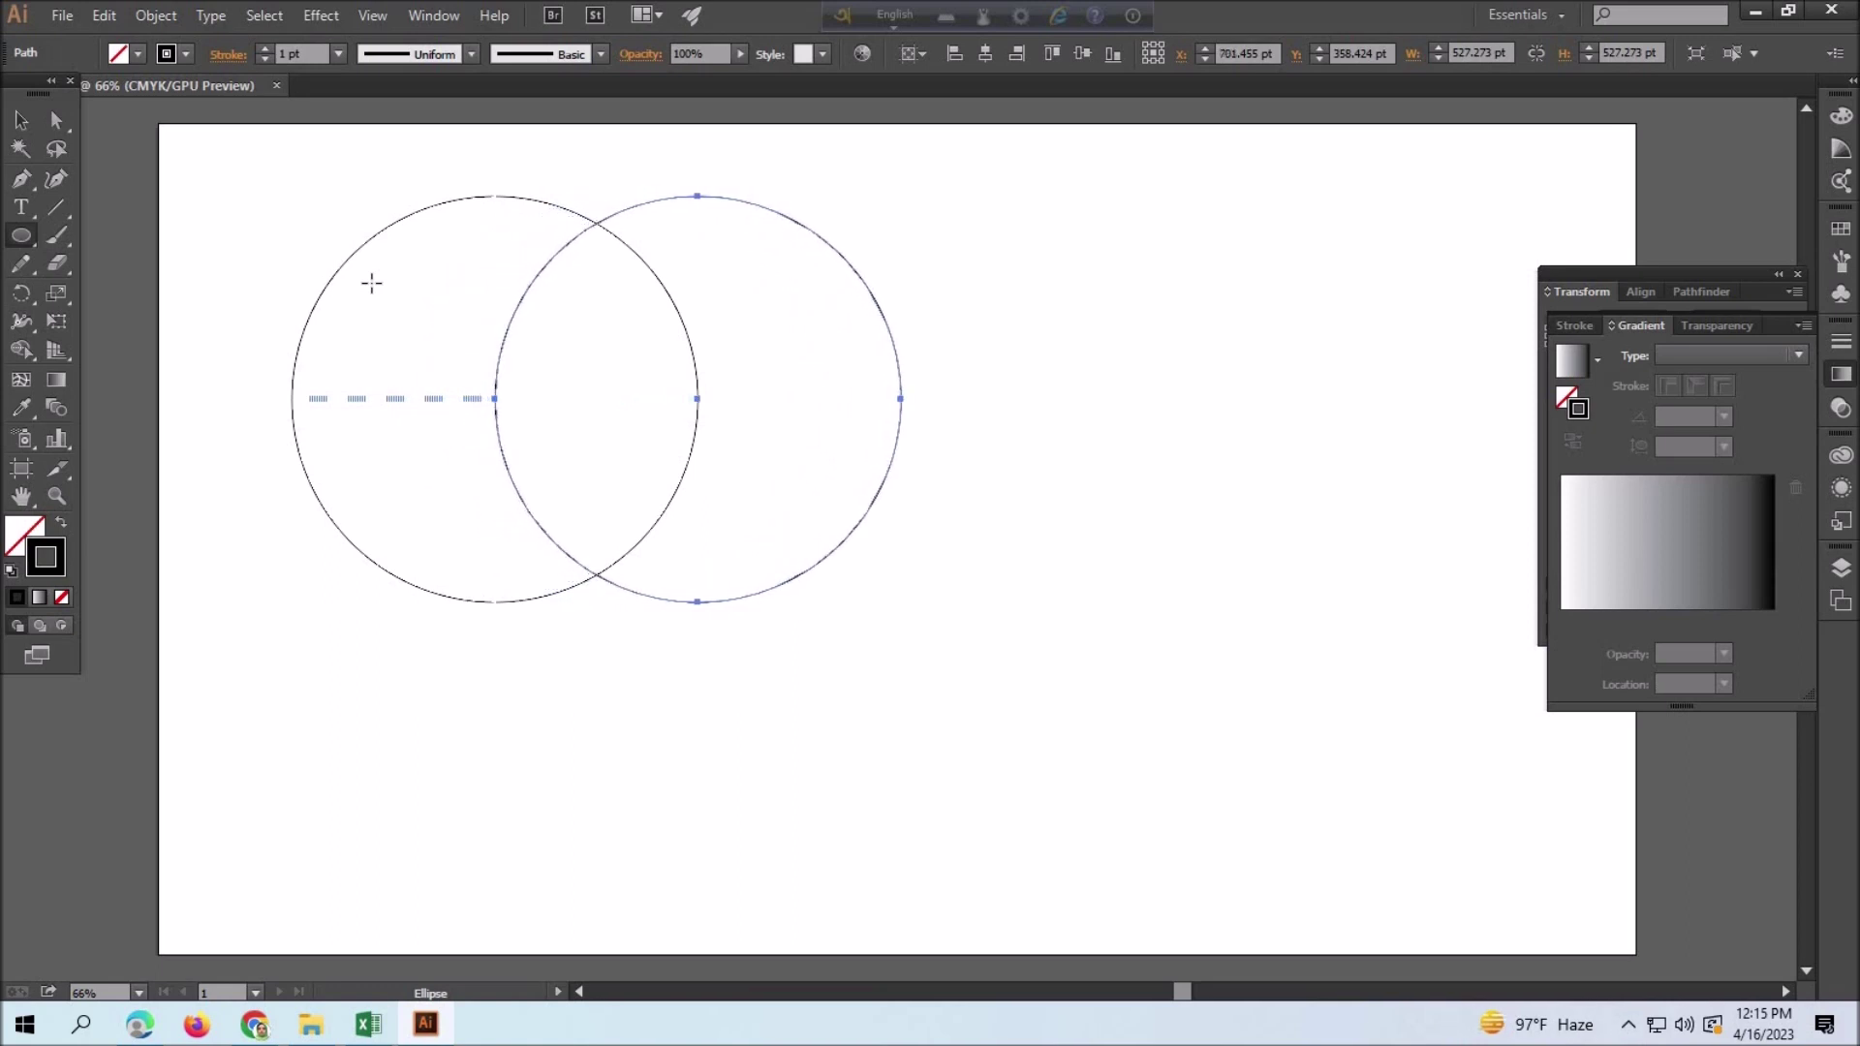
pyautogui.click(21, 119)
pyautogui.click(407, 769)
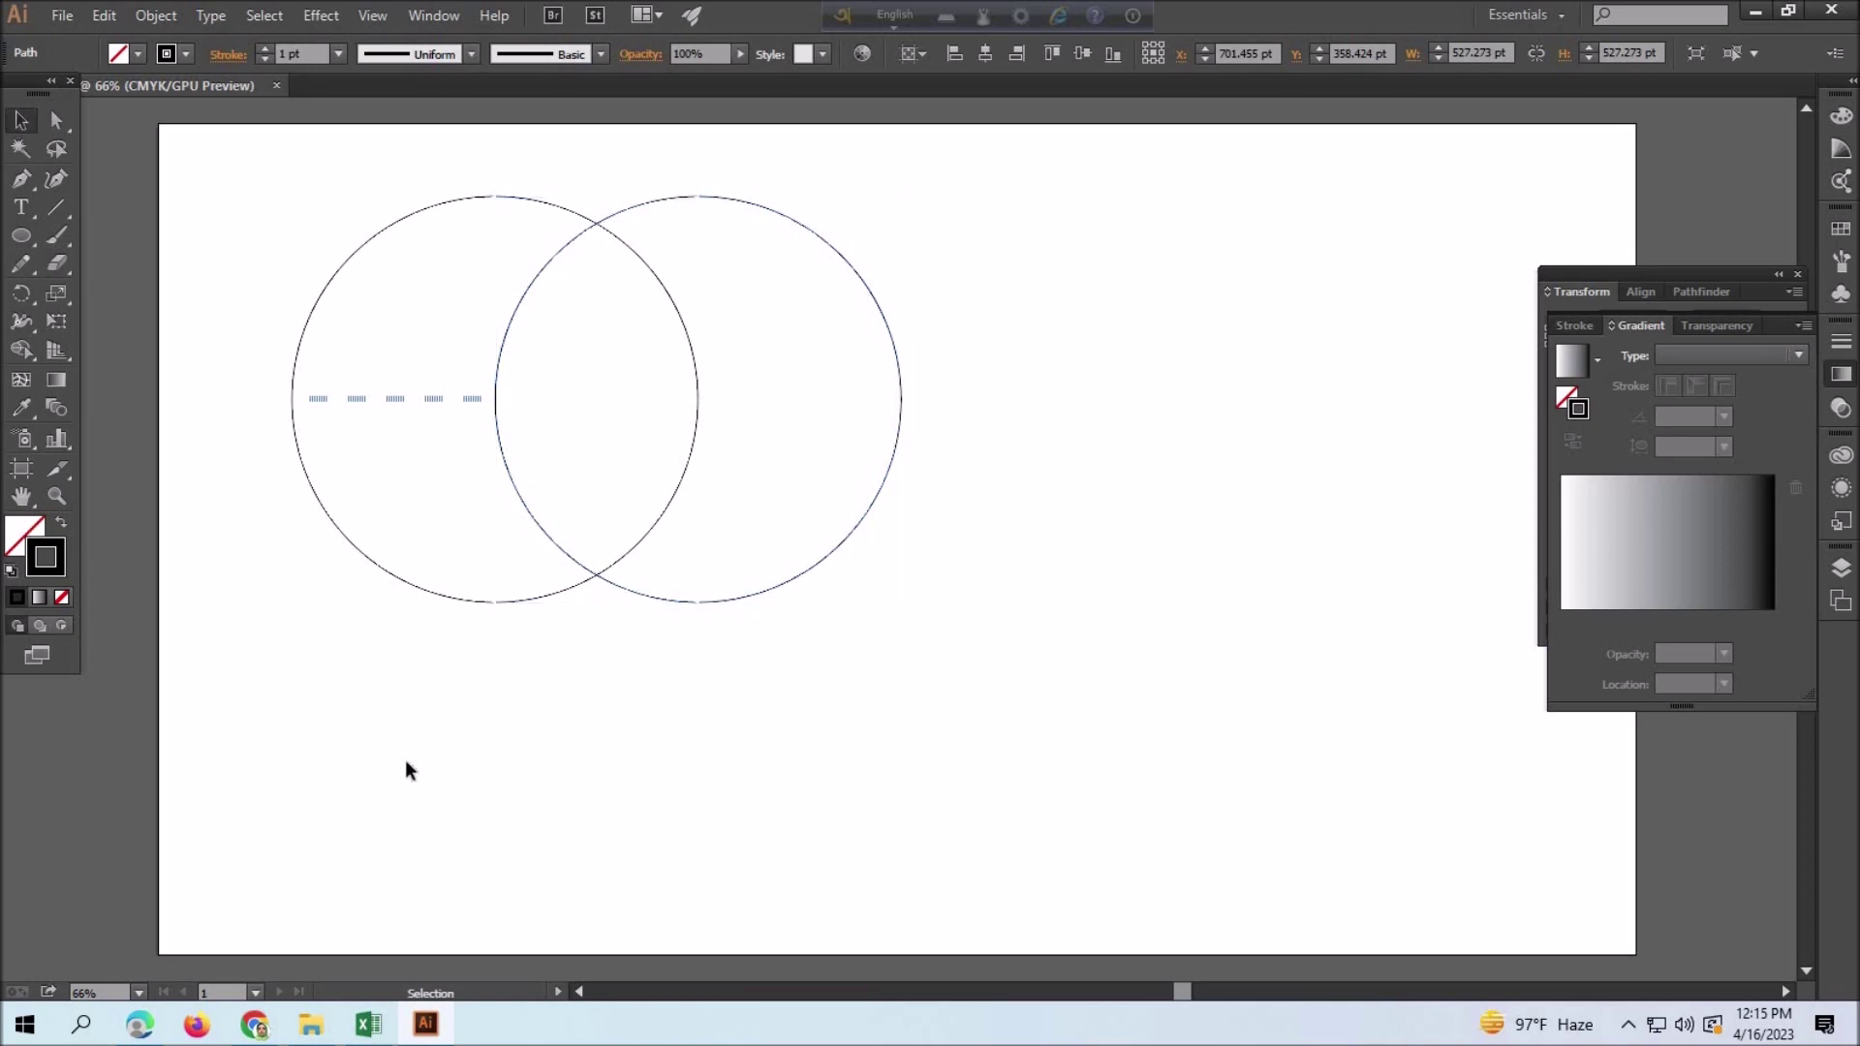
pyautogui.moveTo(985, 684)
pyautogui.mouseDown()
pyautogui.moveTo(179, 150)
pyautogui.moveTo(293, 271)
pyautogui.mouseUp()
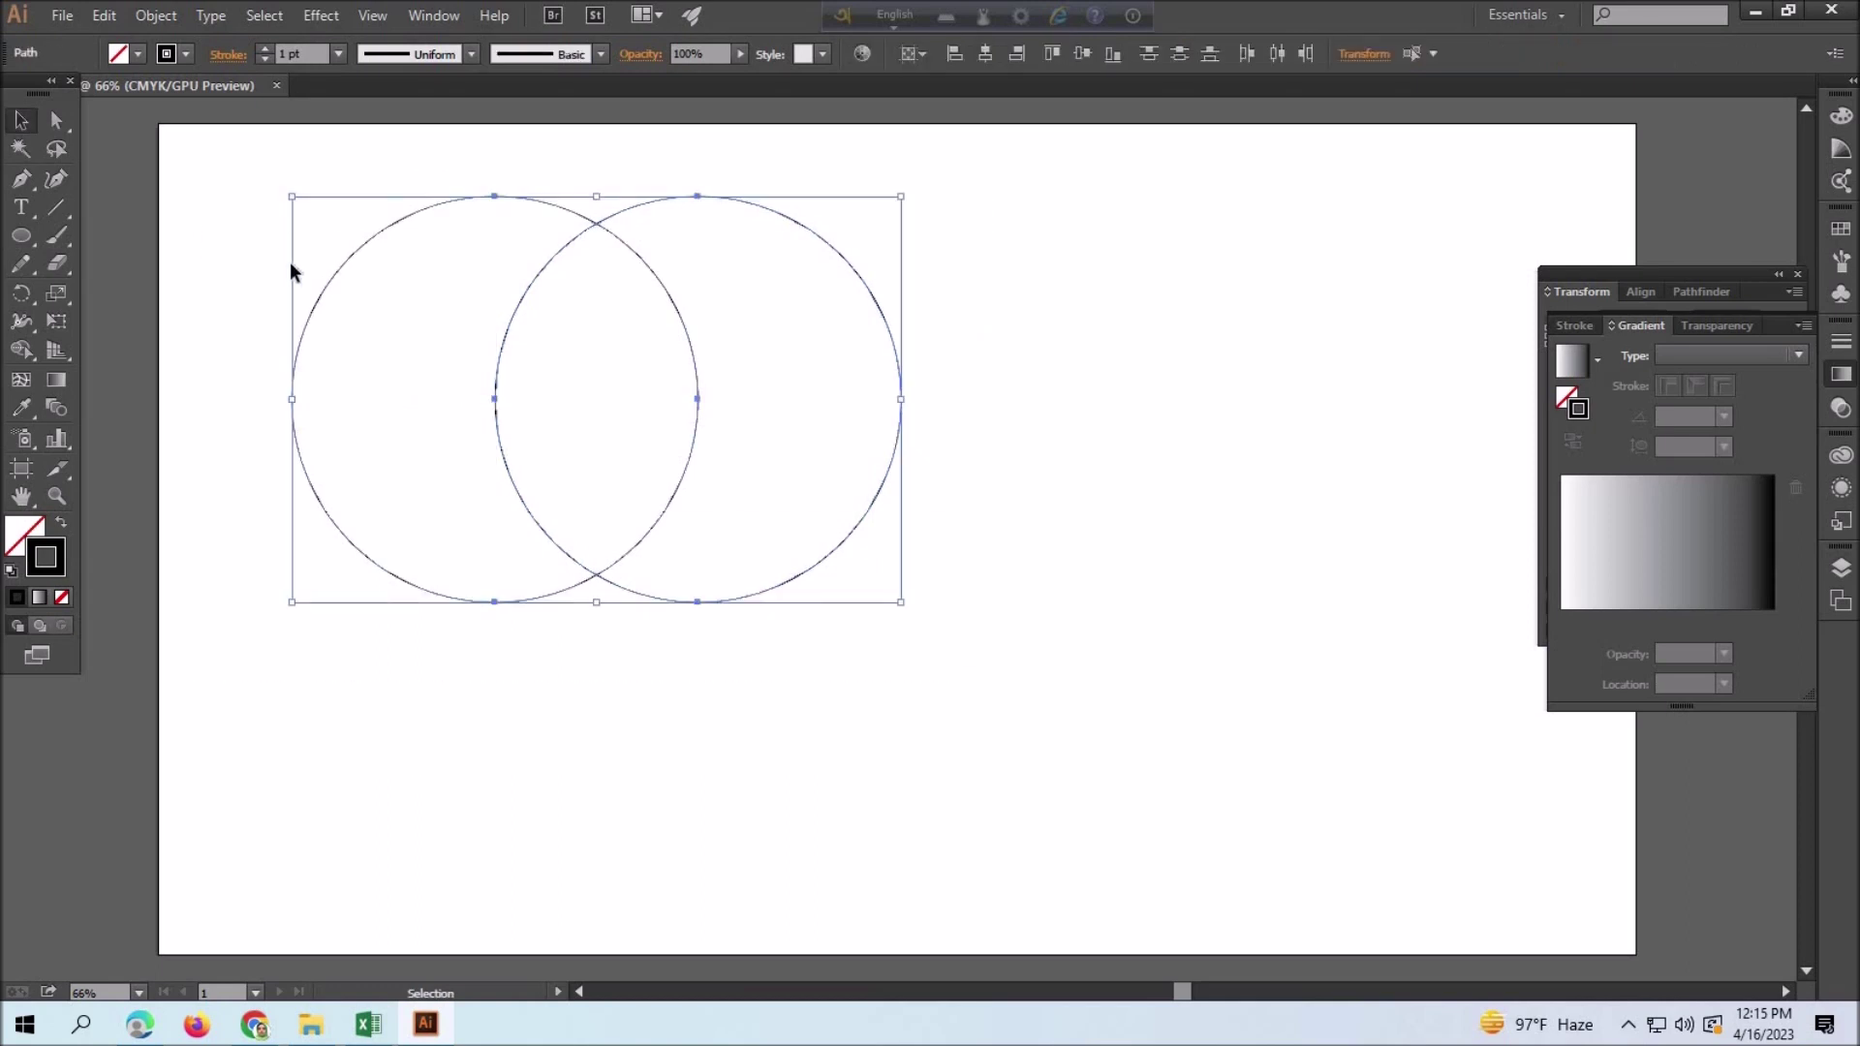
# - Remove the right circle's outer region with Shape Builder, cut both crescent tips, and select the arcs
pyautogui.click(21, 350)
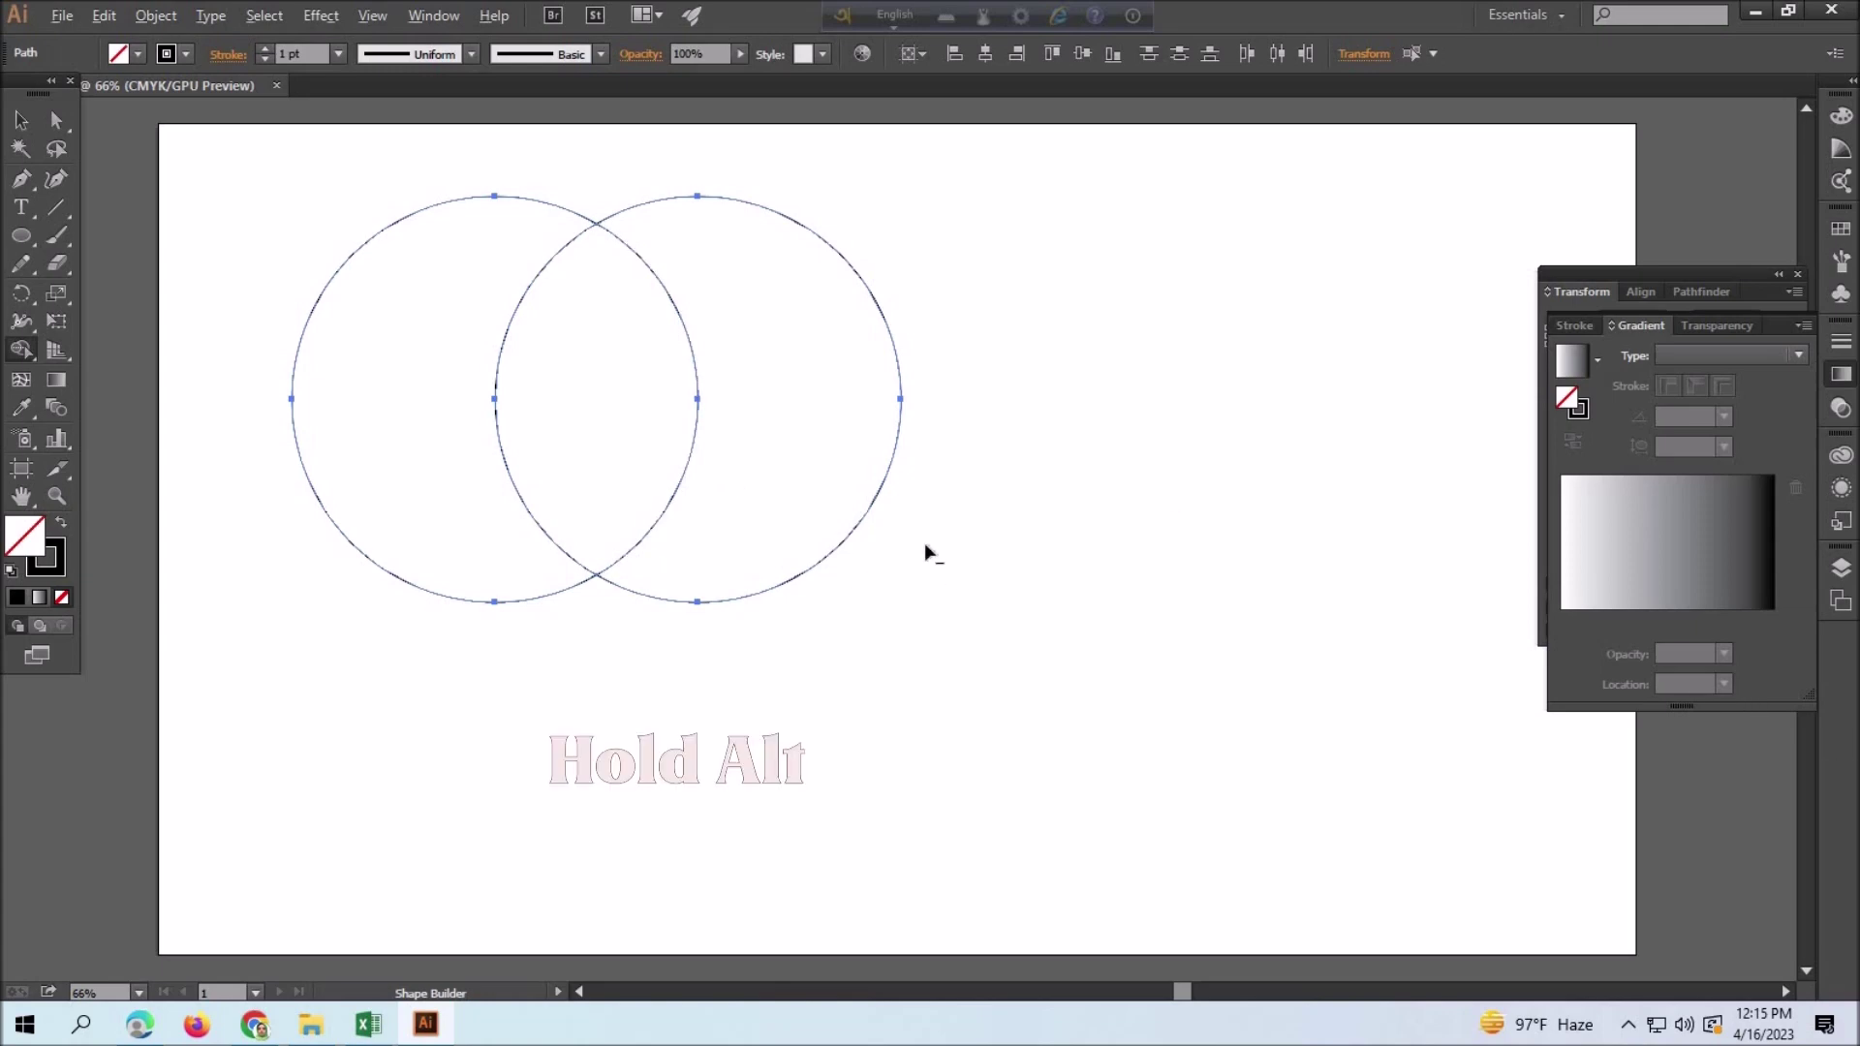
pyautogui.moveTo(975, 470); pyautogui.dragTo(676, 382)
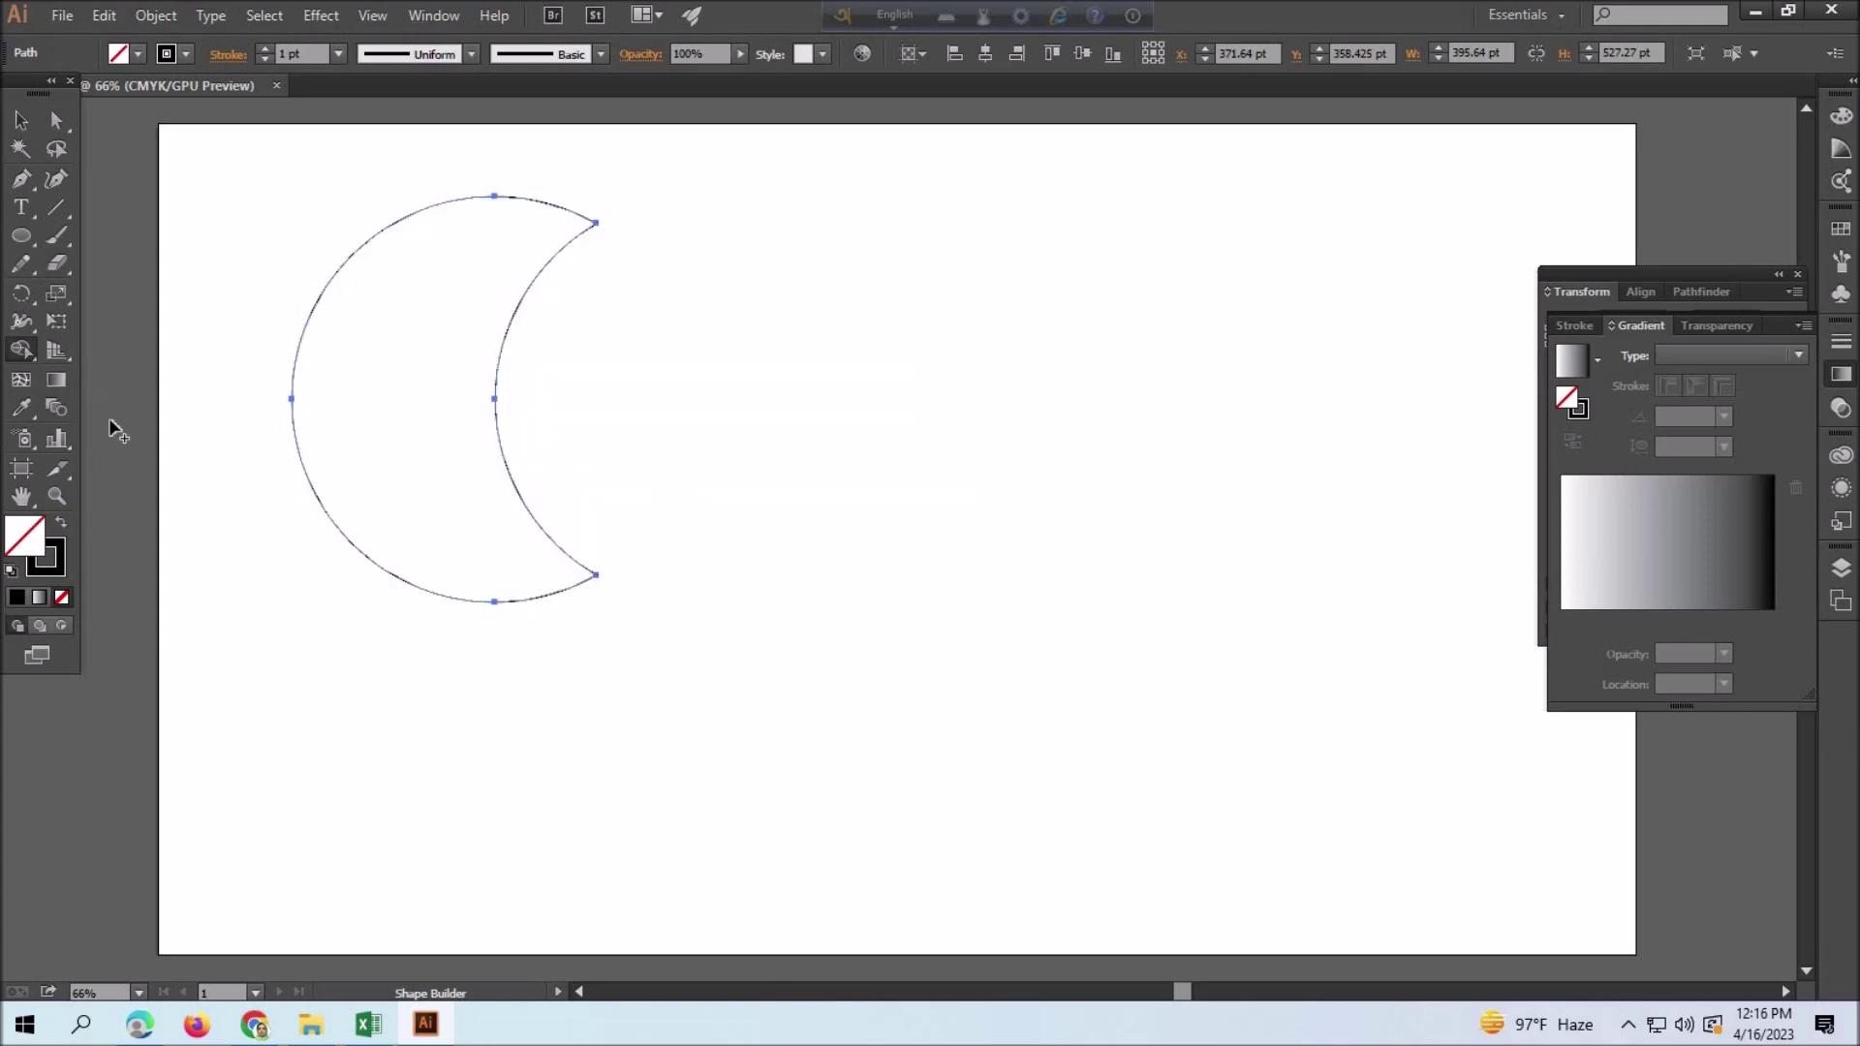
pyautogui.moveTo(69, 270); pyautogui.dragTo(136, 291)
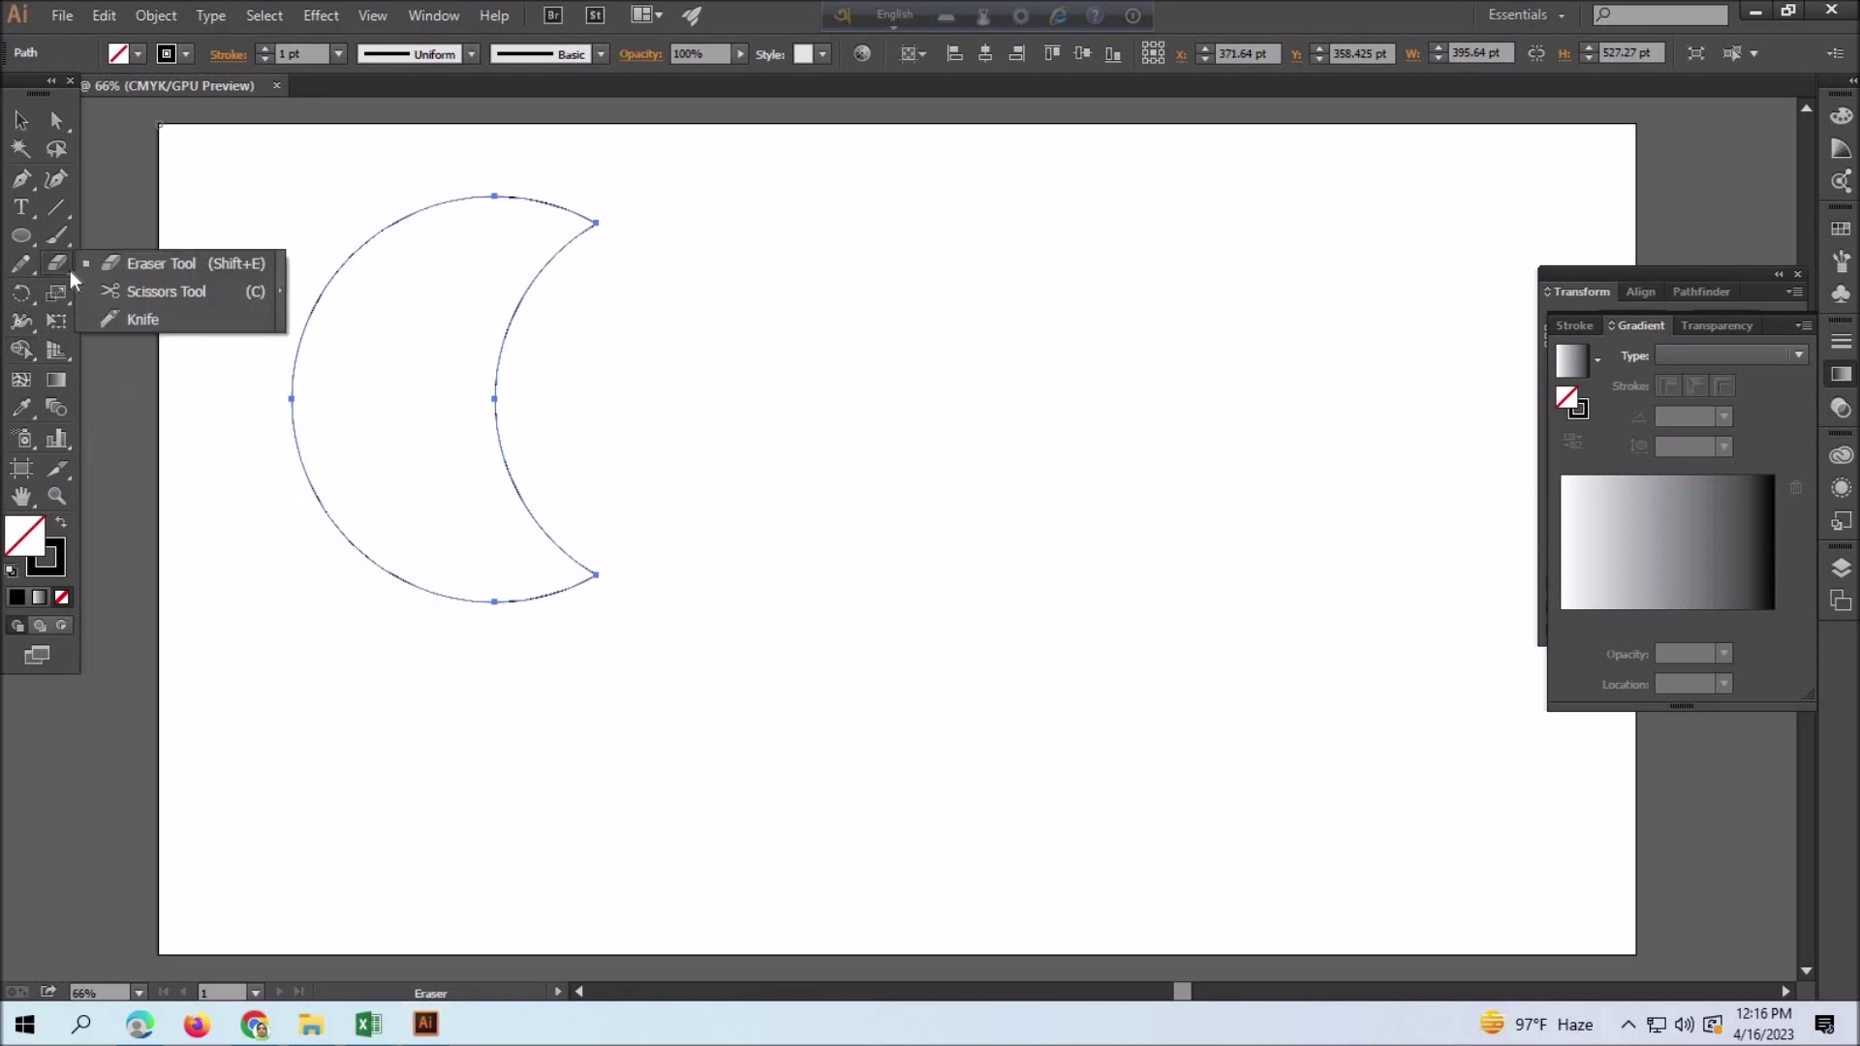
pyautogui.click(597, 223)
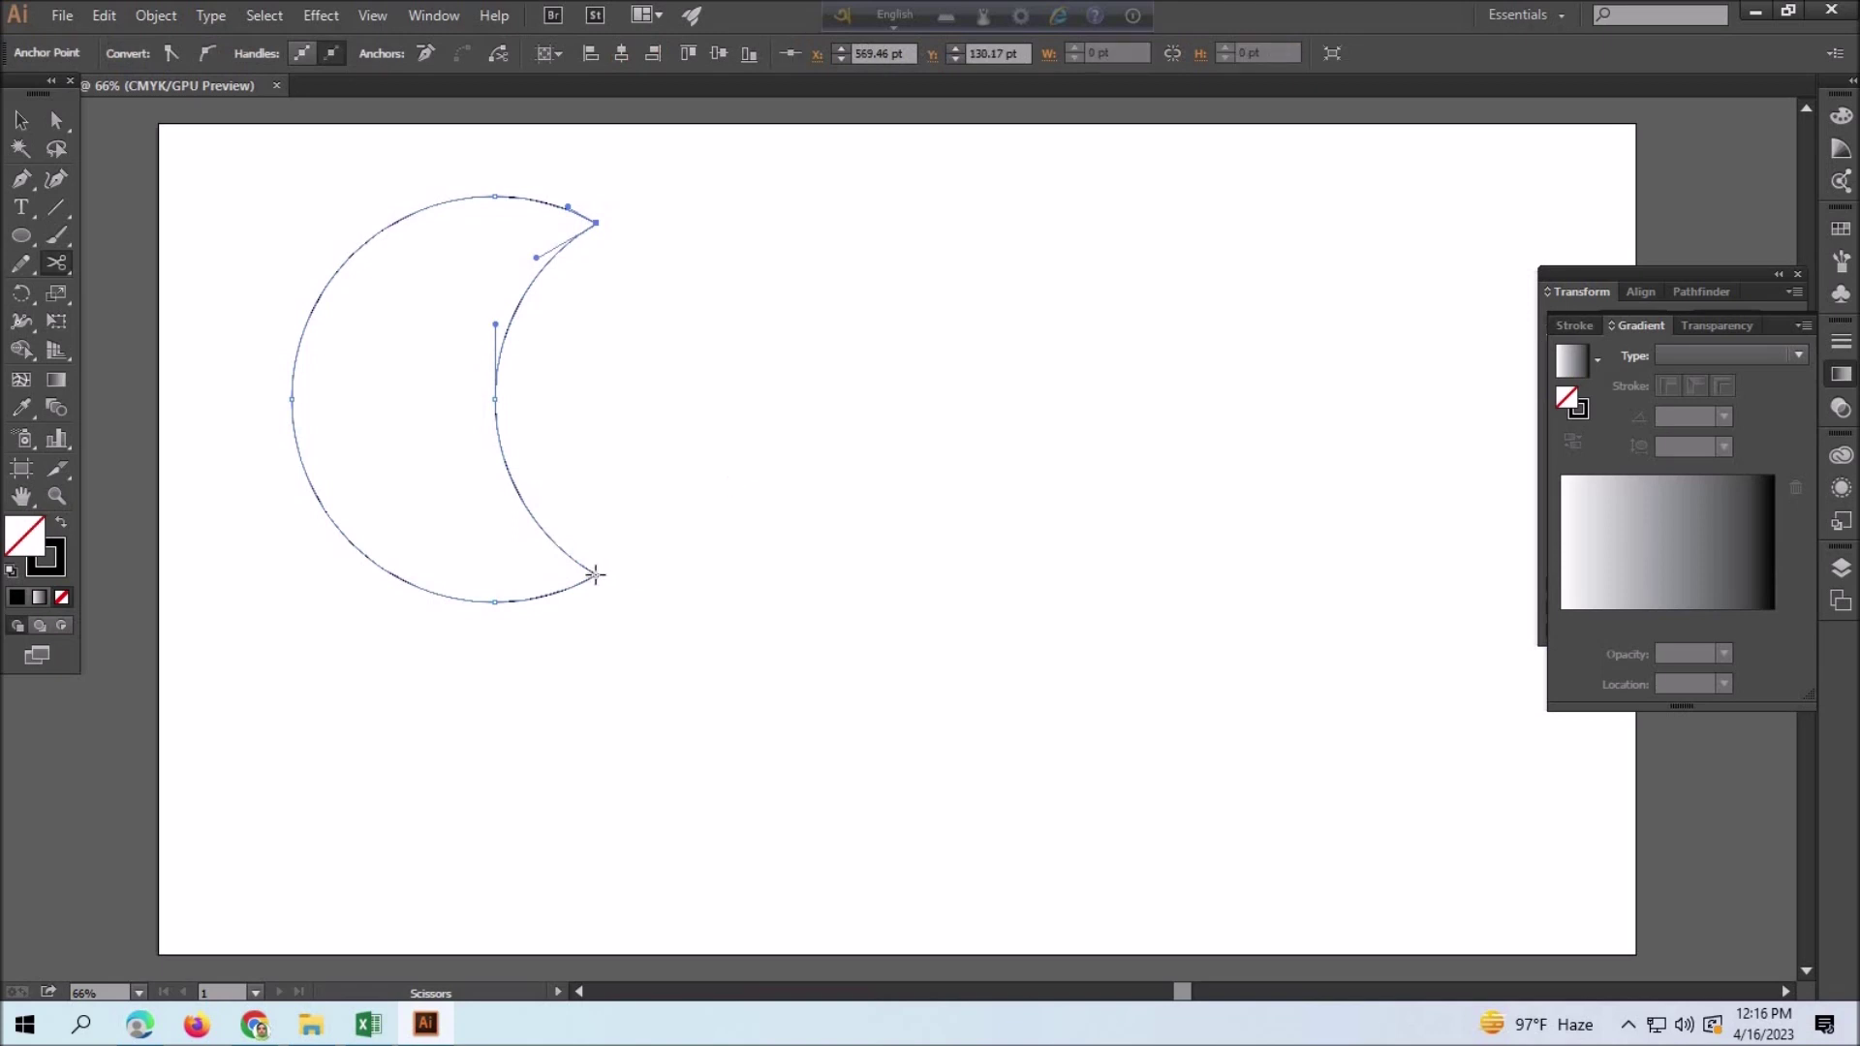
pyautogui.click(596, 574)
pyautogui.click(18, 122)
pyautogui.moveTo(231, 171); pyautogui.dragTo(877, 680)
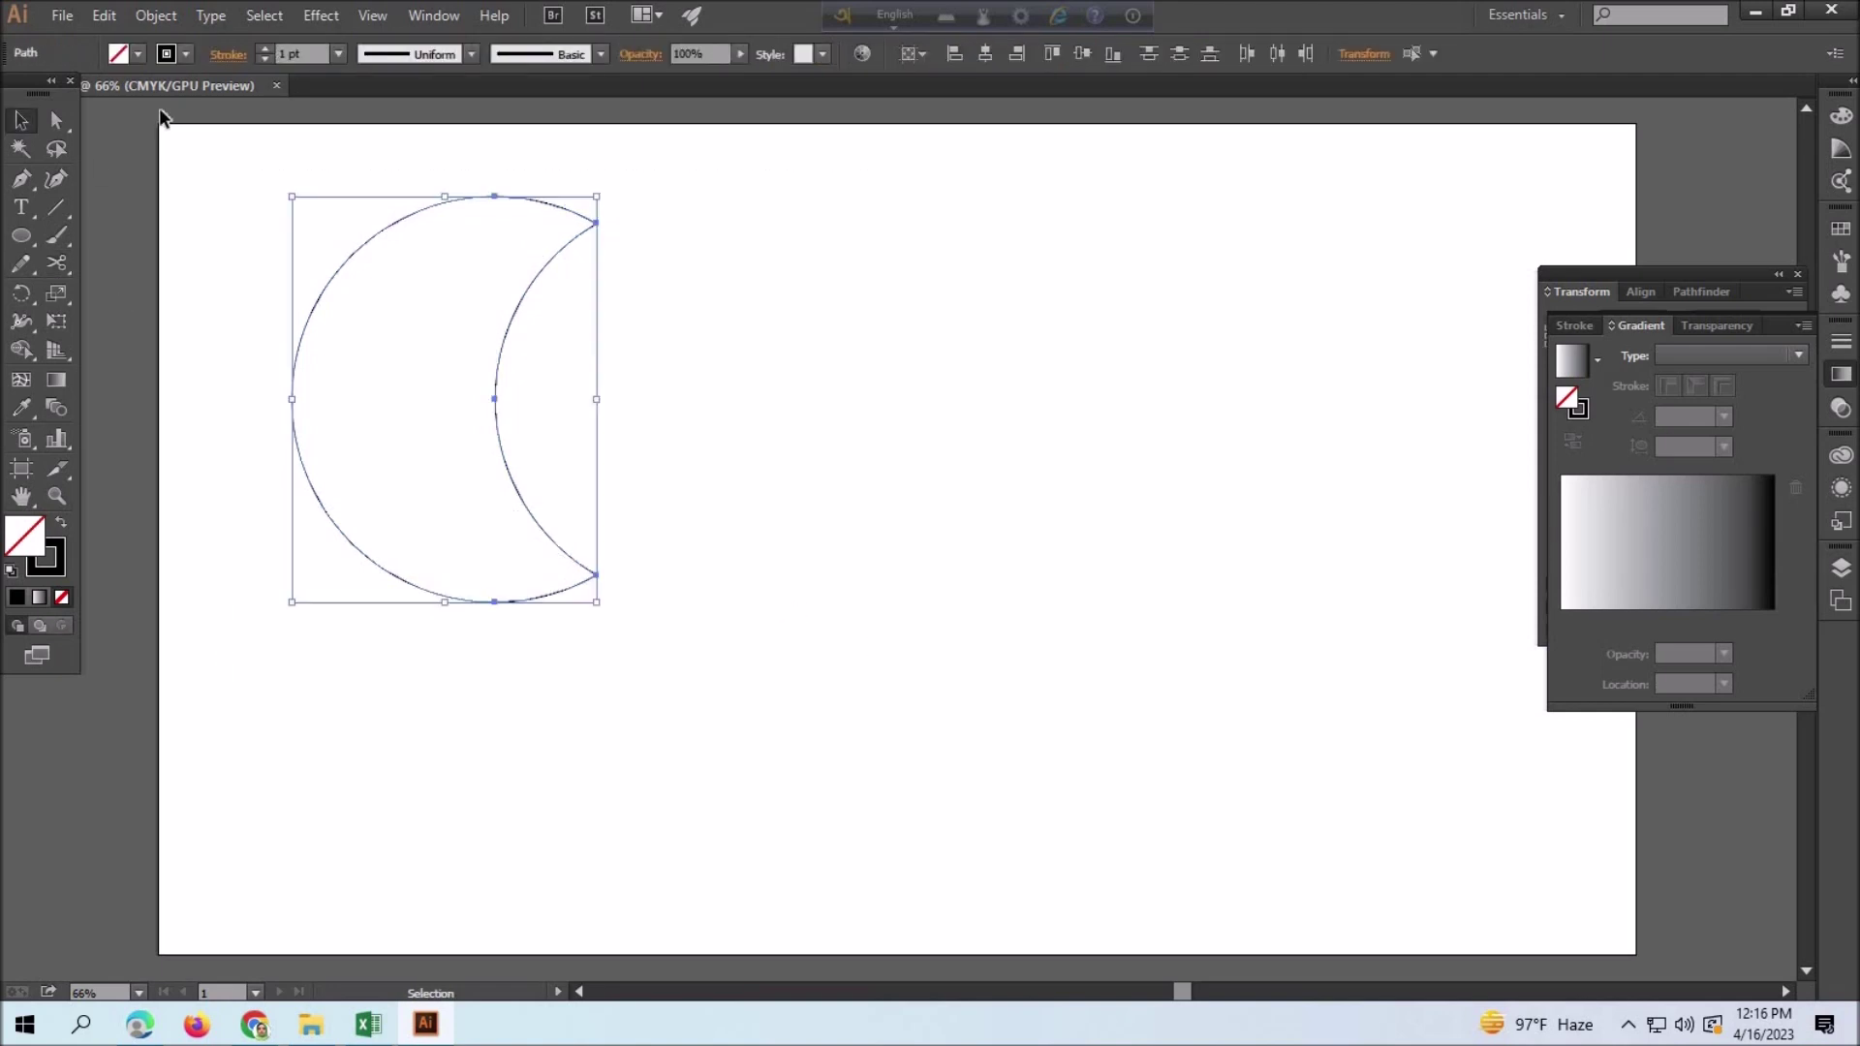
pyautogui.click(156, 16)
pyautogui.moveTo(184, 562)
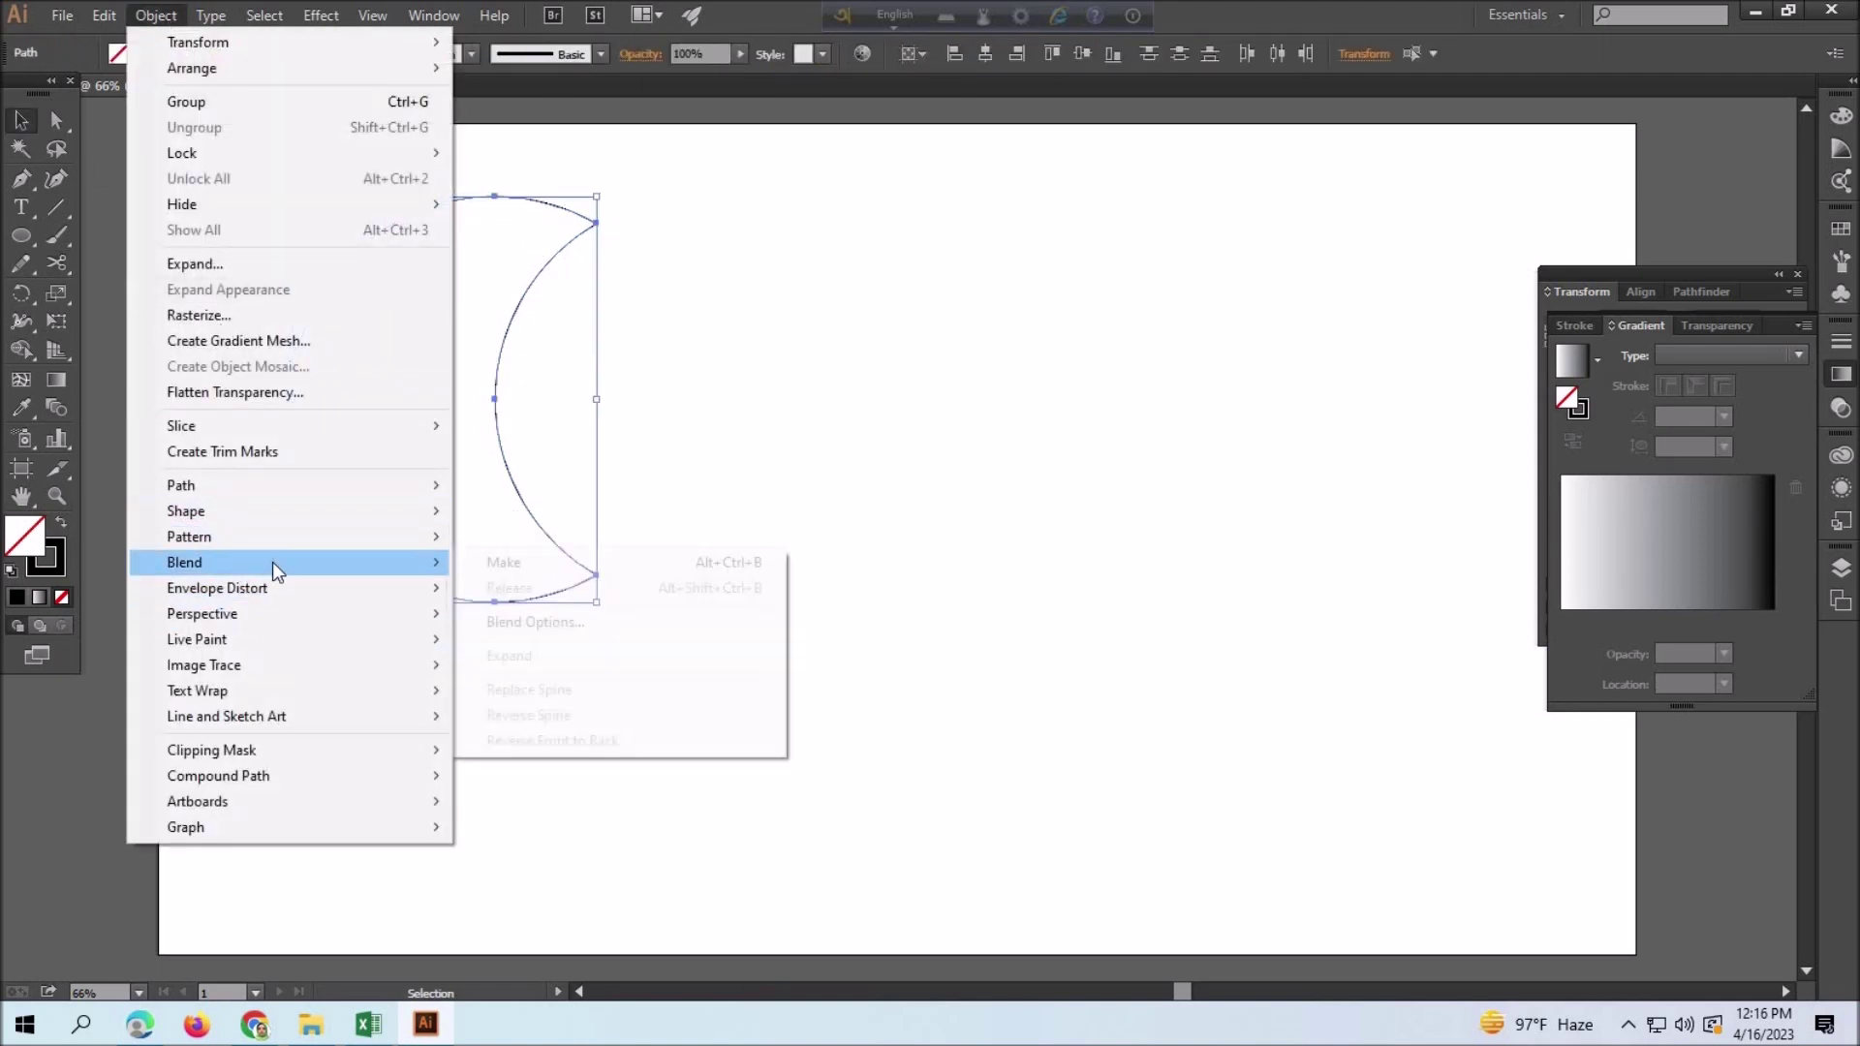
# - Blend the two arcs using 16 specified steps, then reselect the blended crescent
pyautogui.click(496, 562)
pyautogui.click(156, 16)
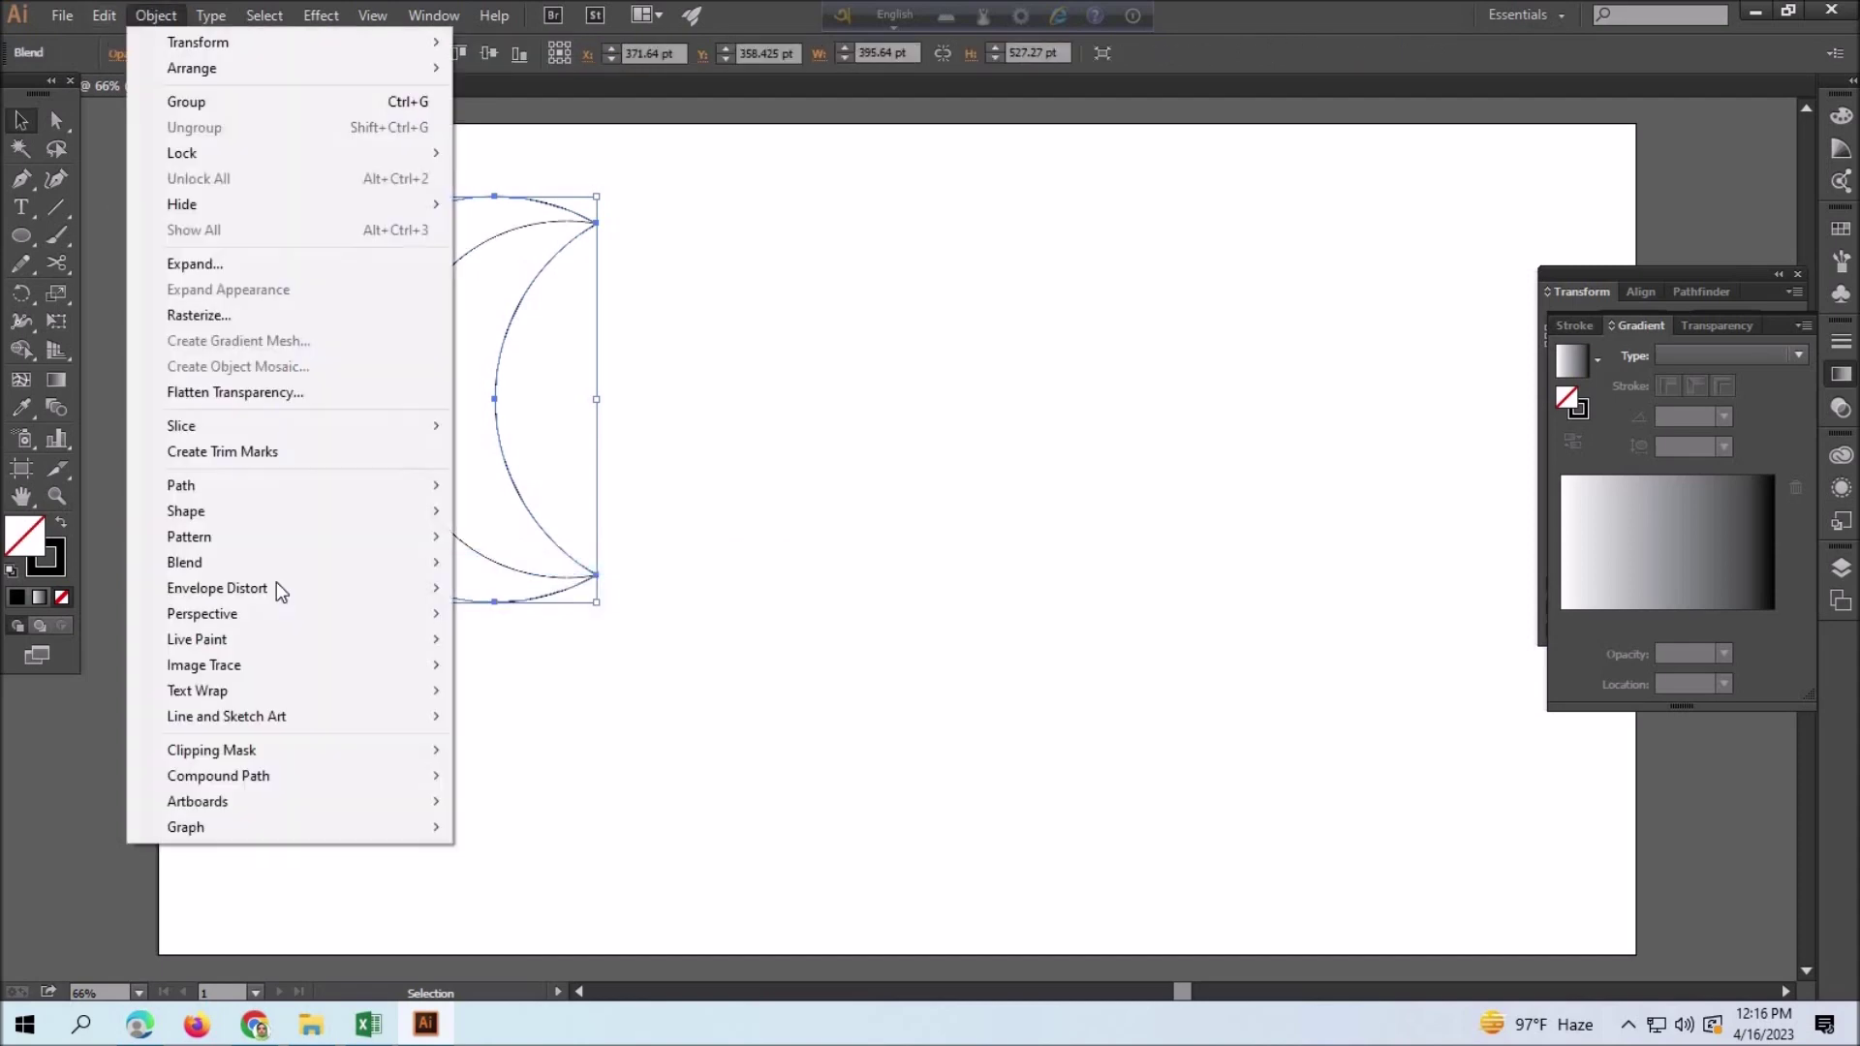
pyautogui.click(535, 622)
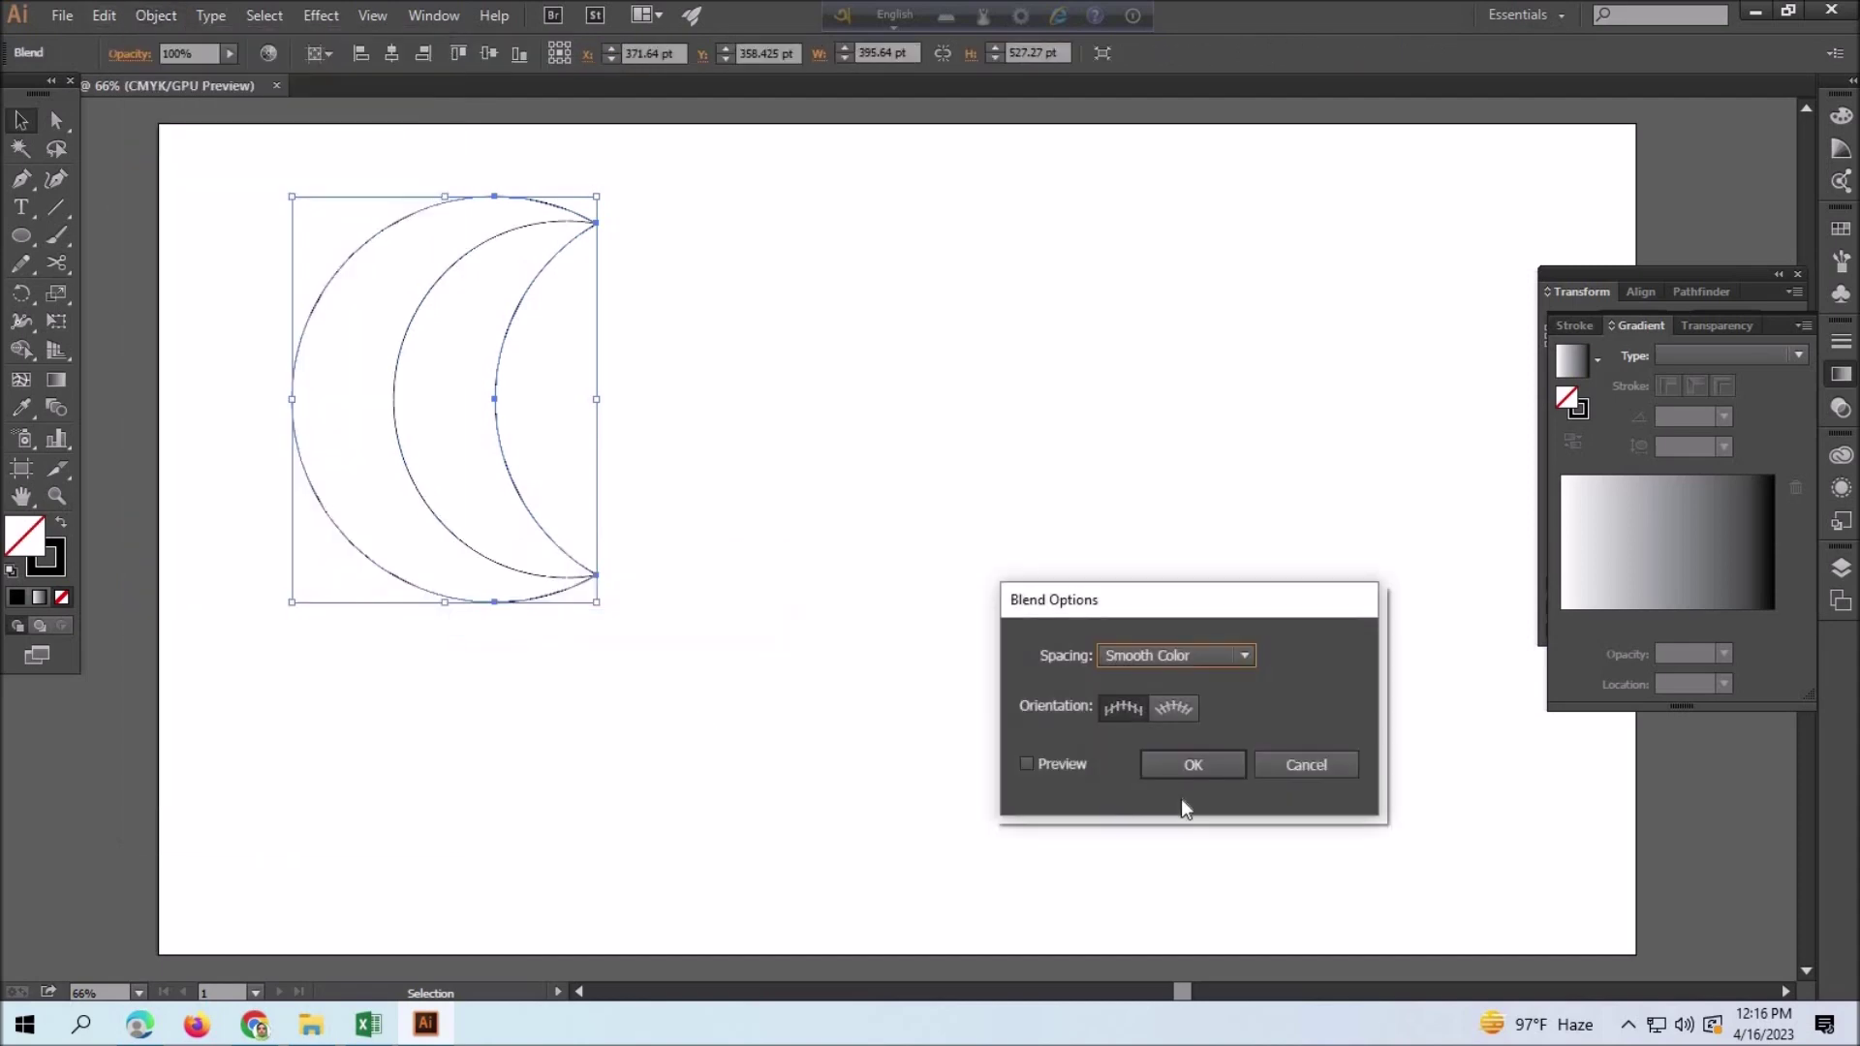
pyautogui.click(1244, 656)
pyautogui.click(1206, 711)
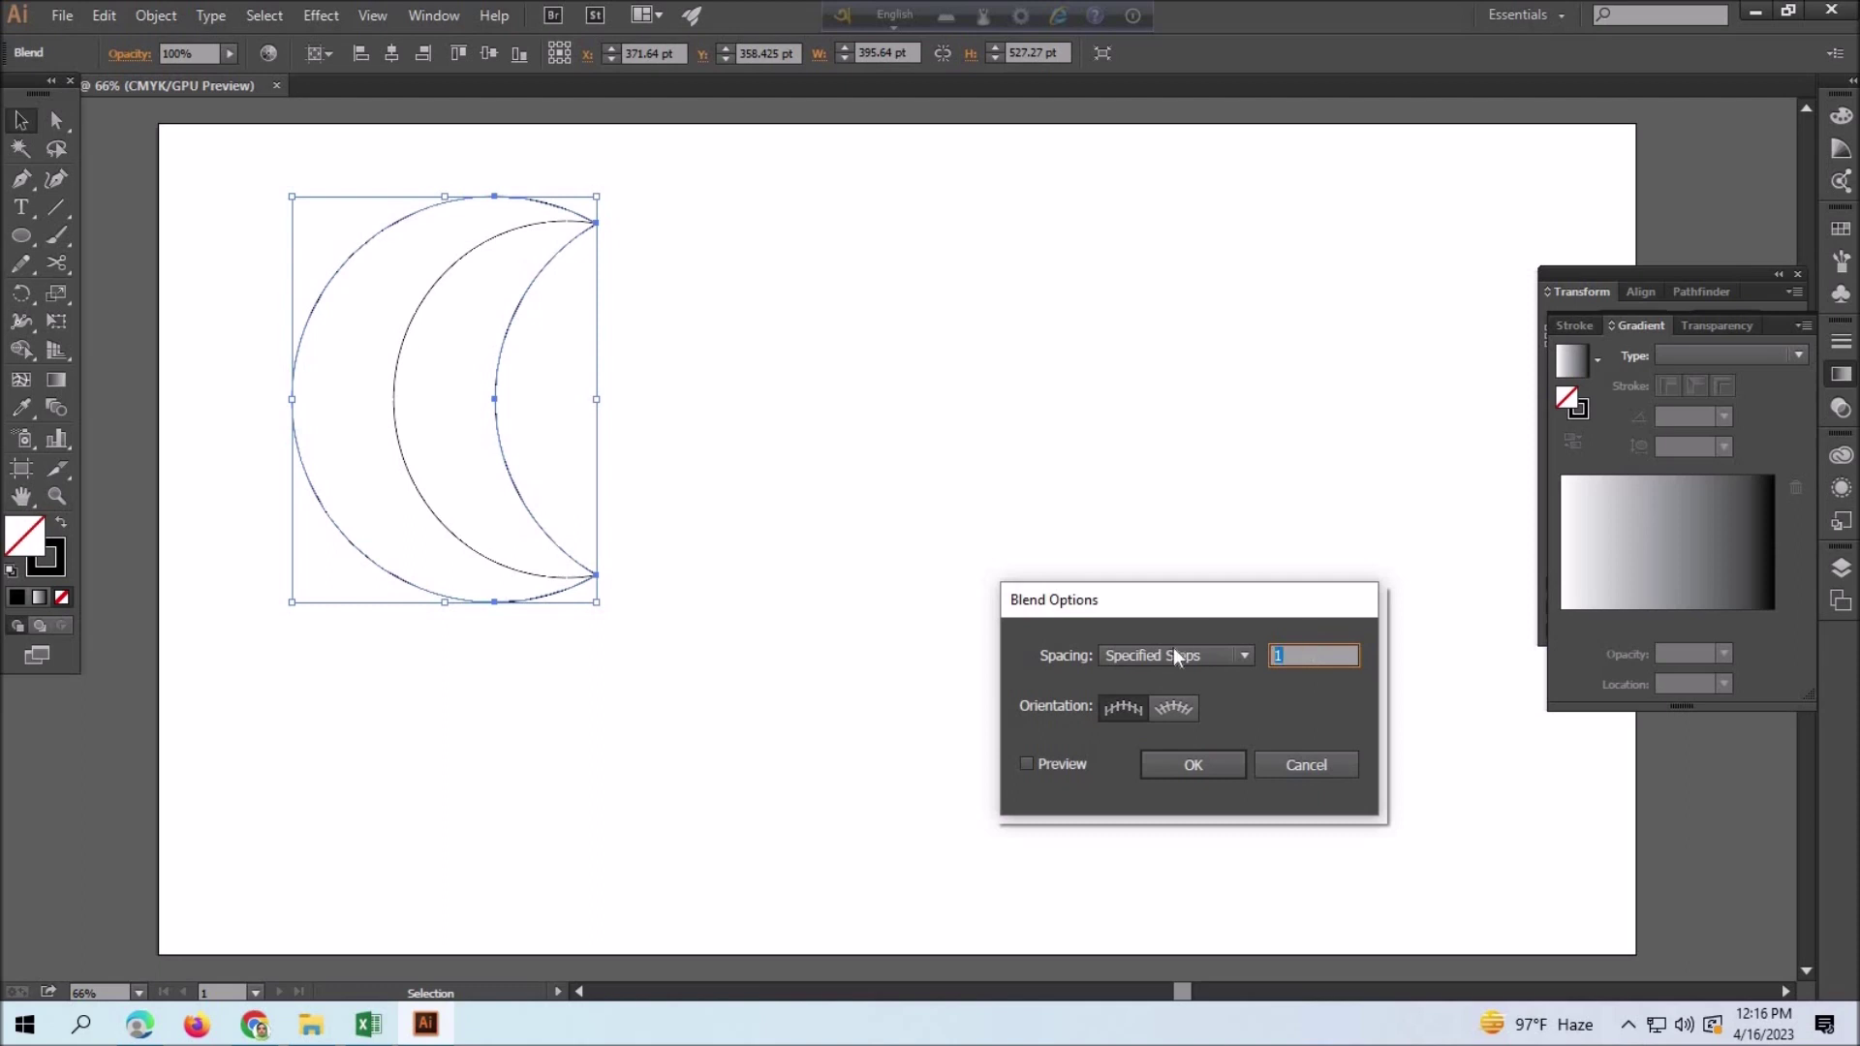
pyautogui.click(1222, 766)
pyautogui.click(242, 225)
pyautogui.hotkey('ctrl', 'z')
pyautogui.click(848, 661)
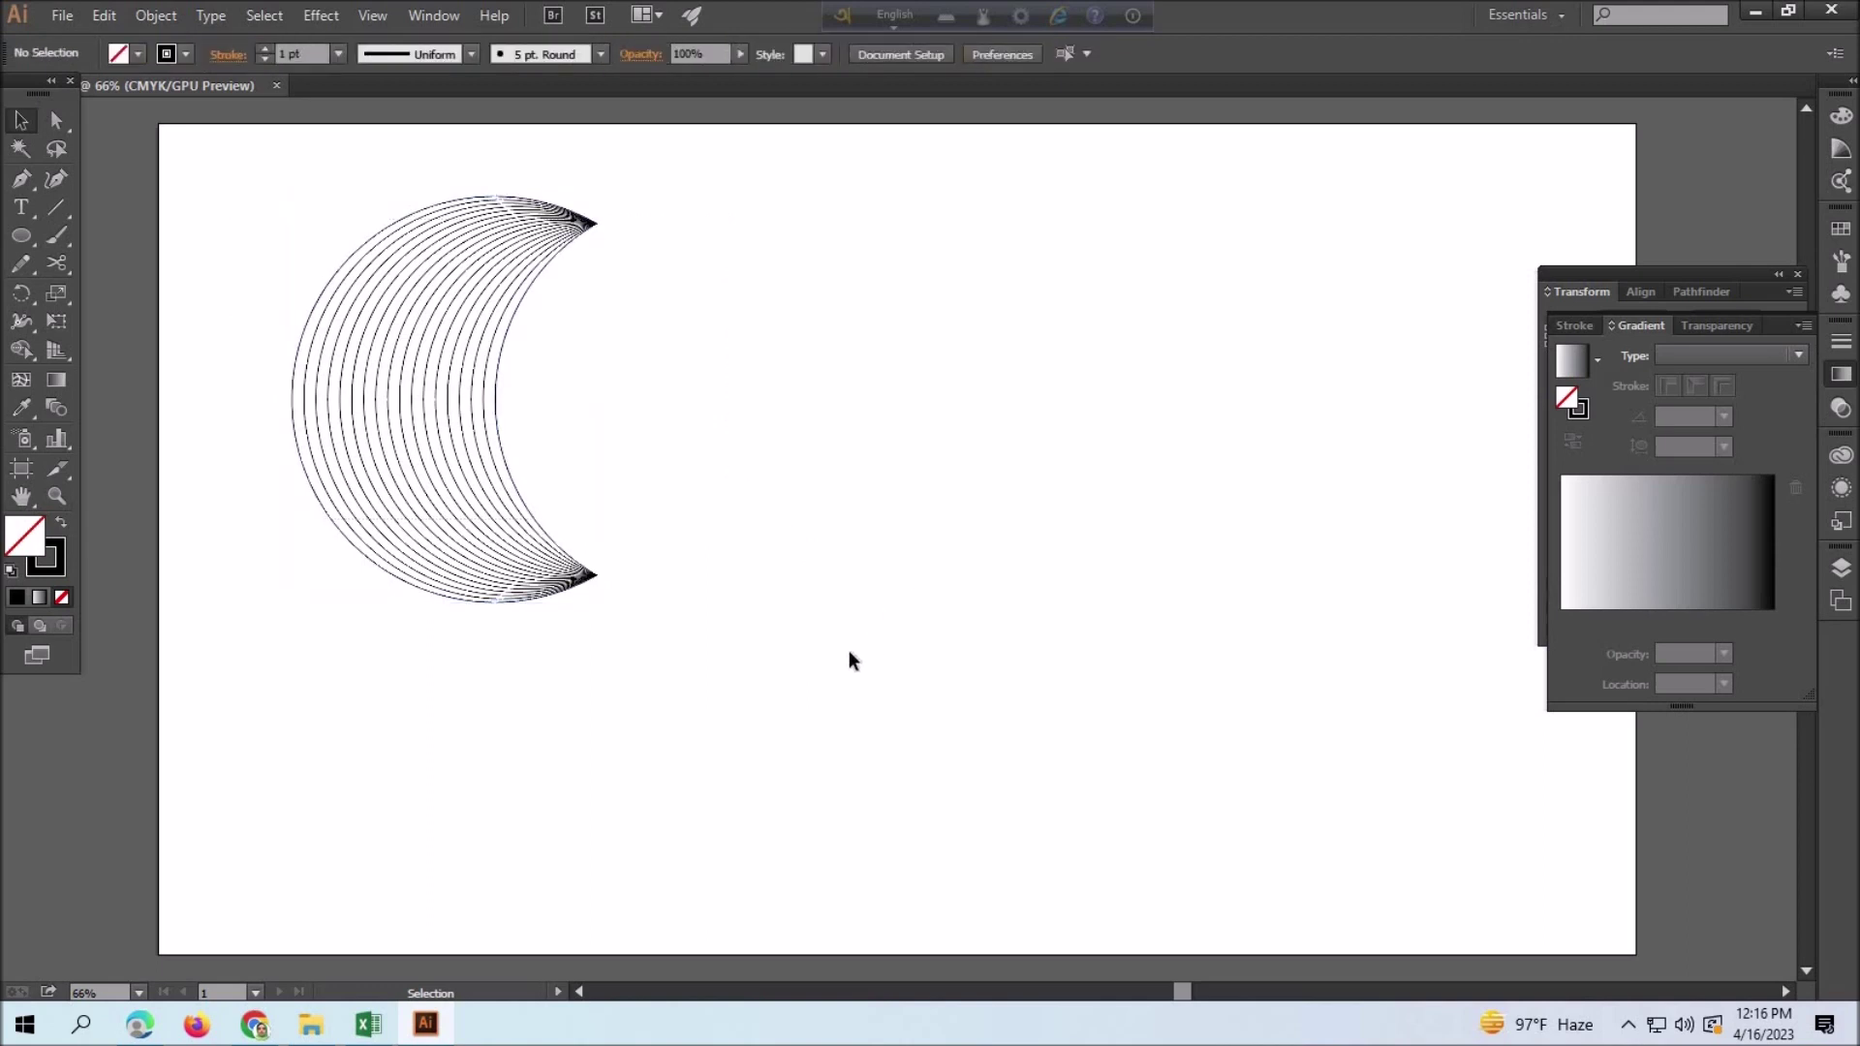
pyautogui.moveTo(278, 566); pyautogui.dragTo(407, 465)
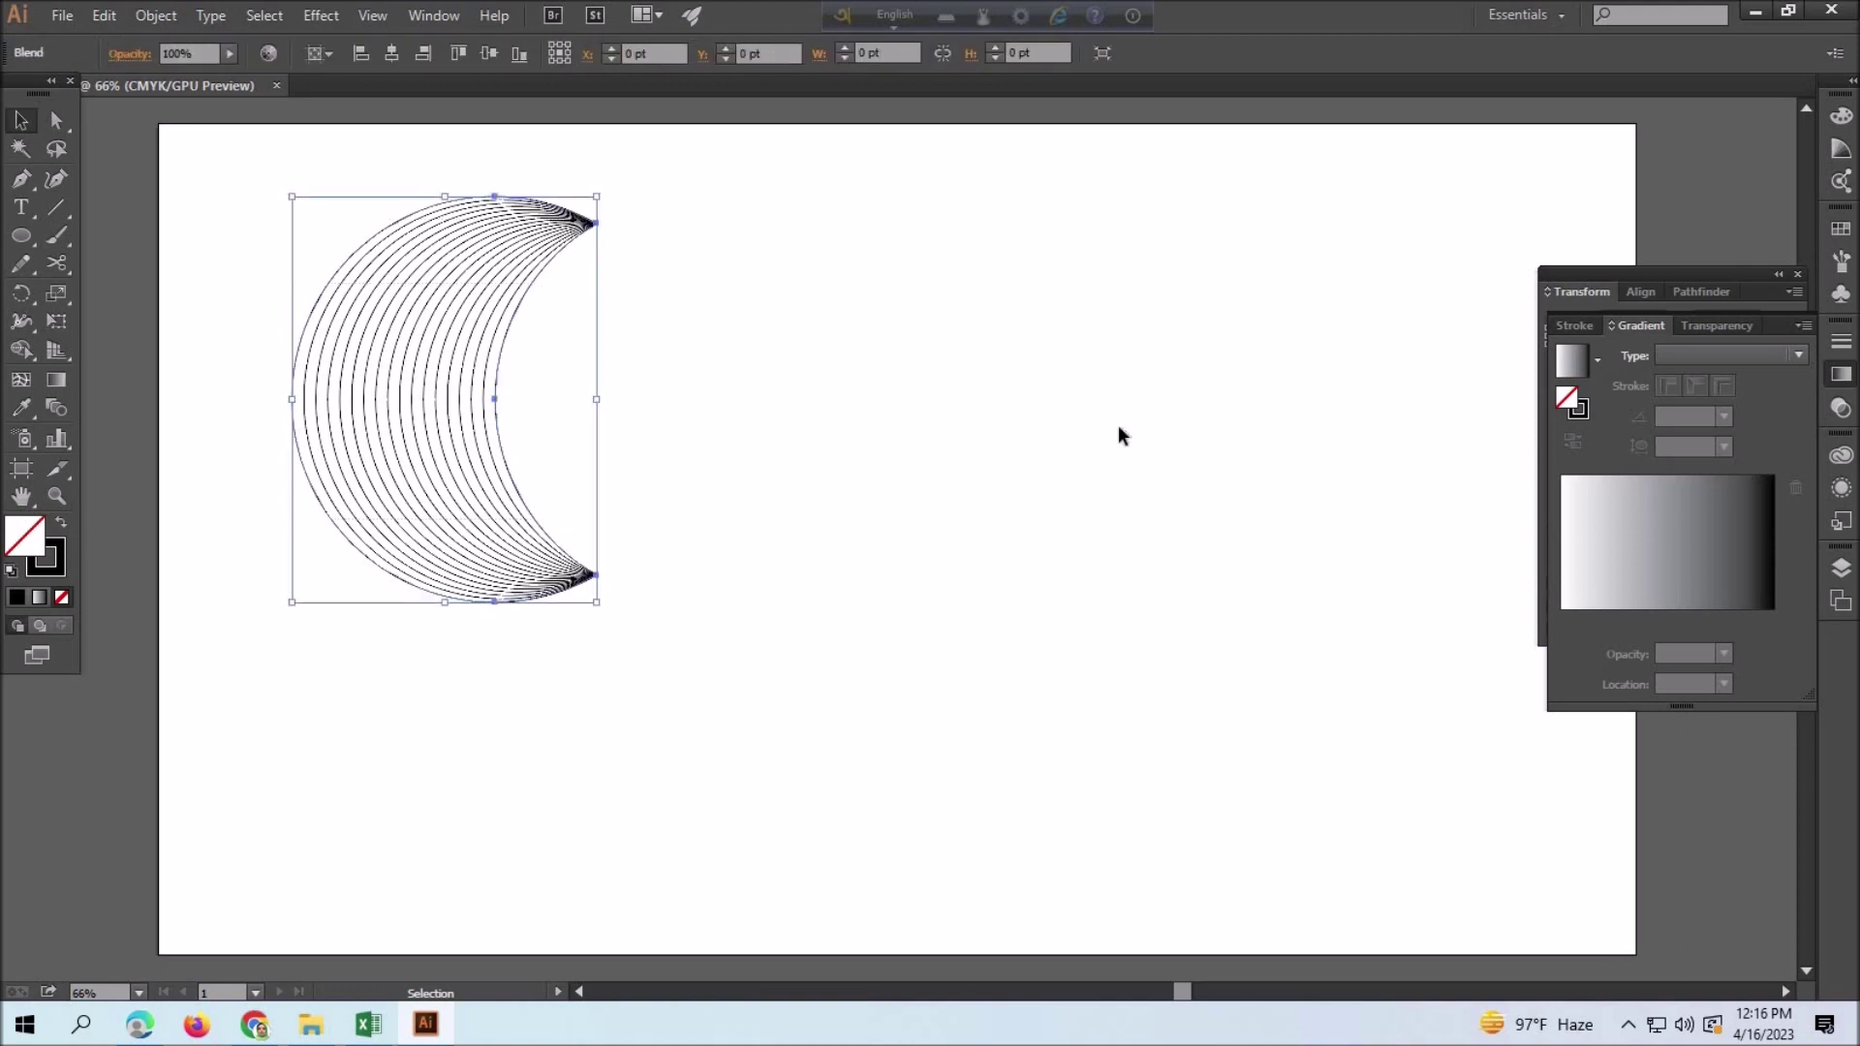
# - Set the blend's stroke weight to 3 pt and copy it
pyautogui.click(1842, 341)
pyautogui.click(1715, 355)
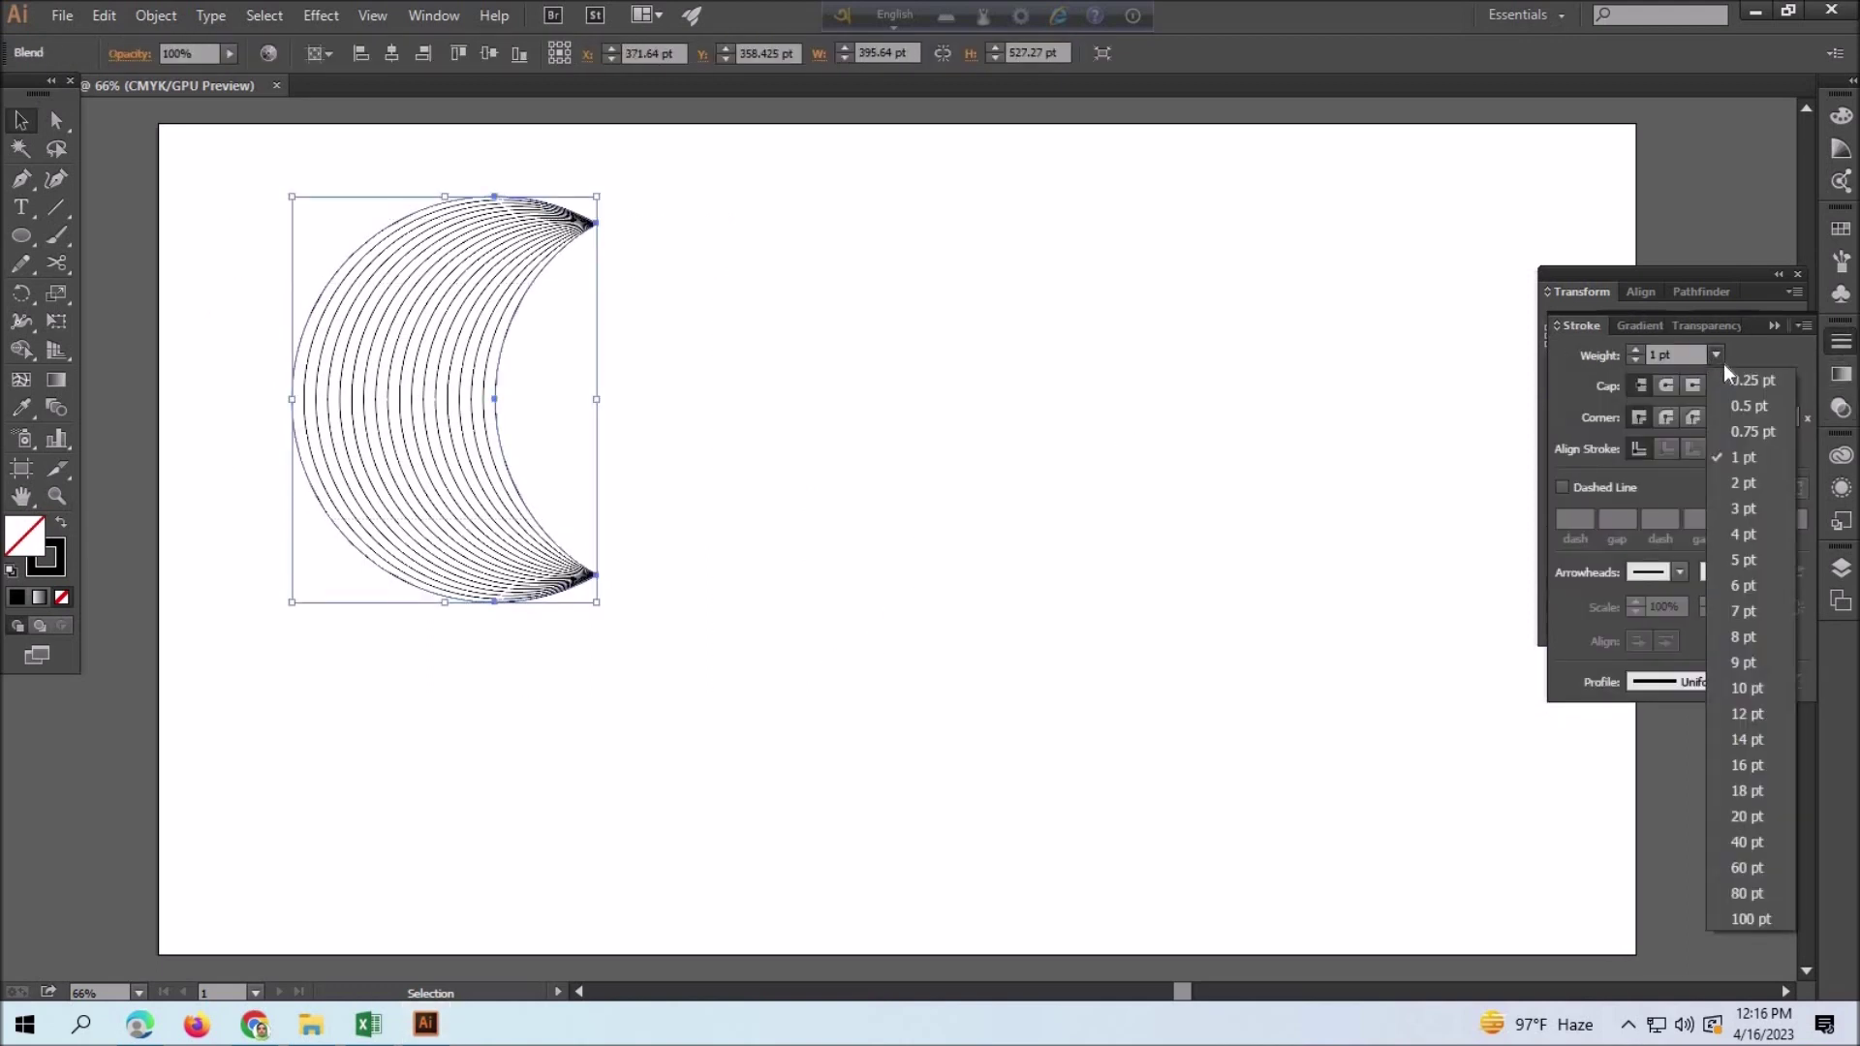
pyautogui.click(1742, 510)
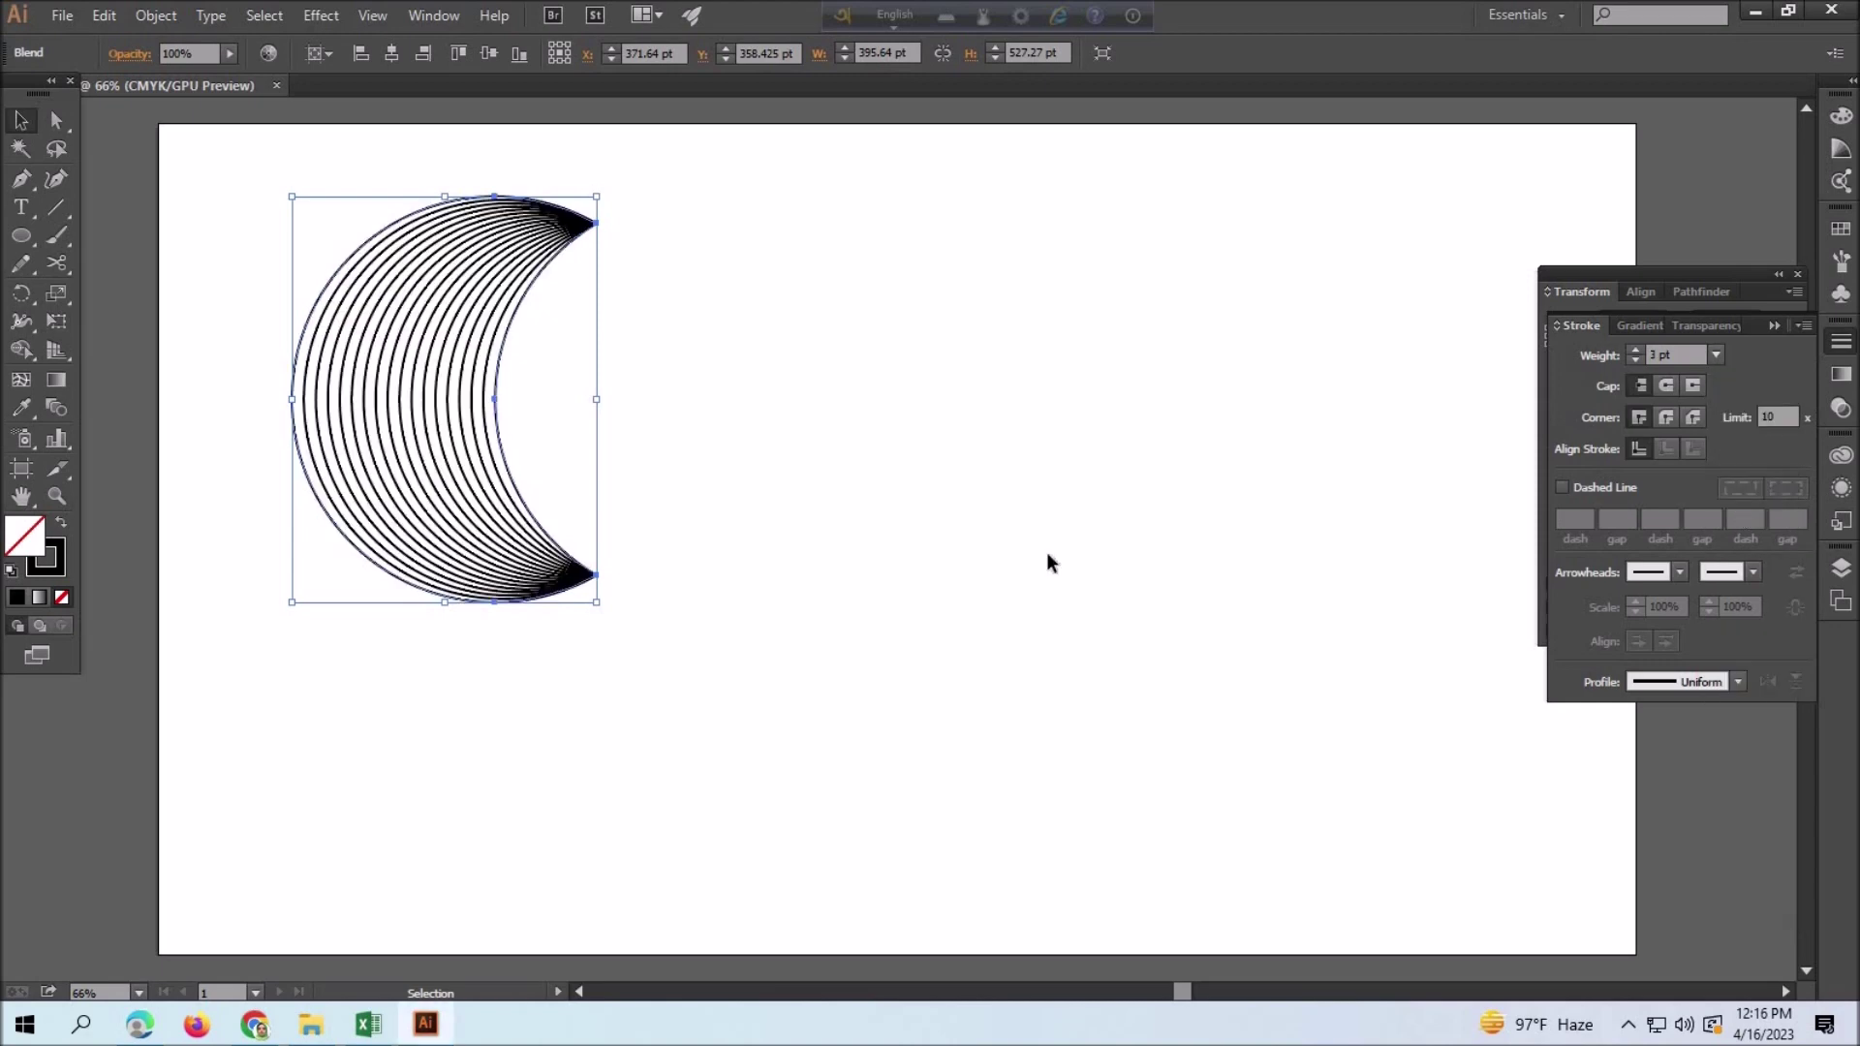
pyautogui.click(104, 15)
pyautogui.click(140, 127)
pyautogui.click(103, 15)
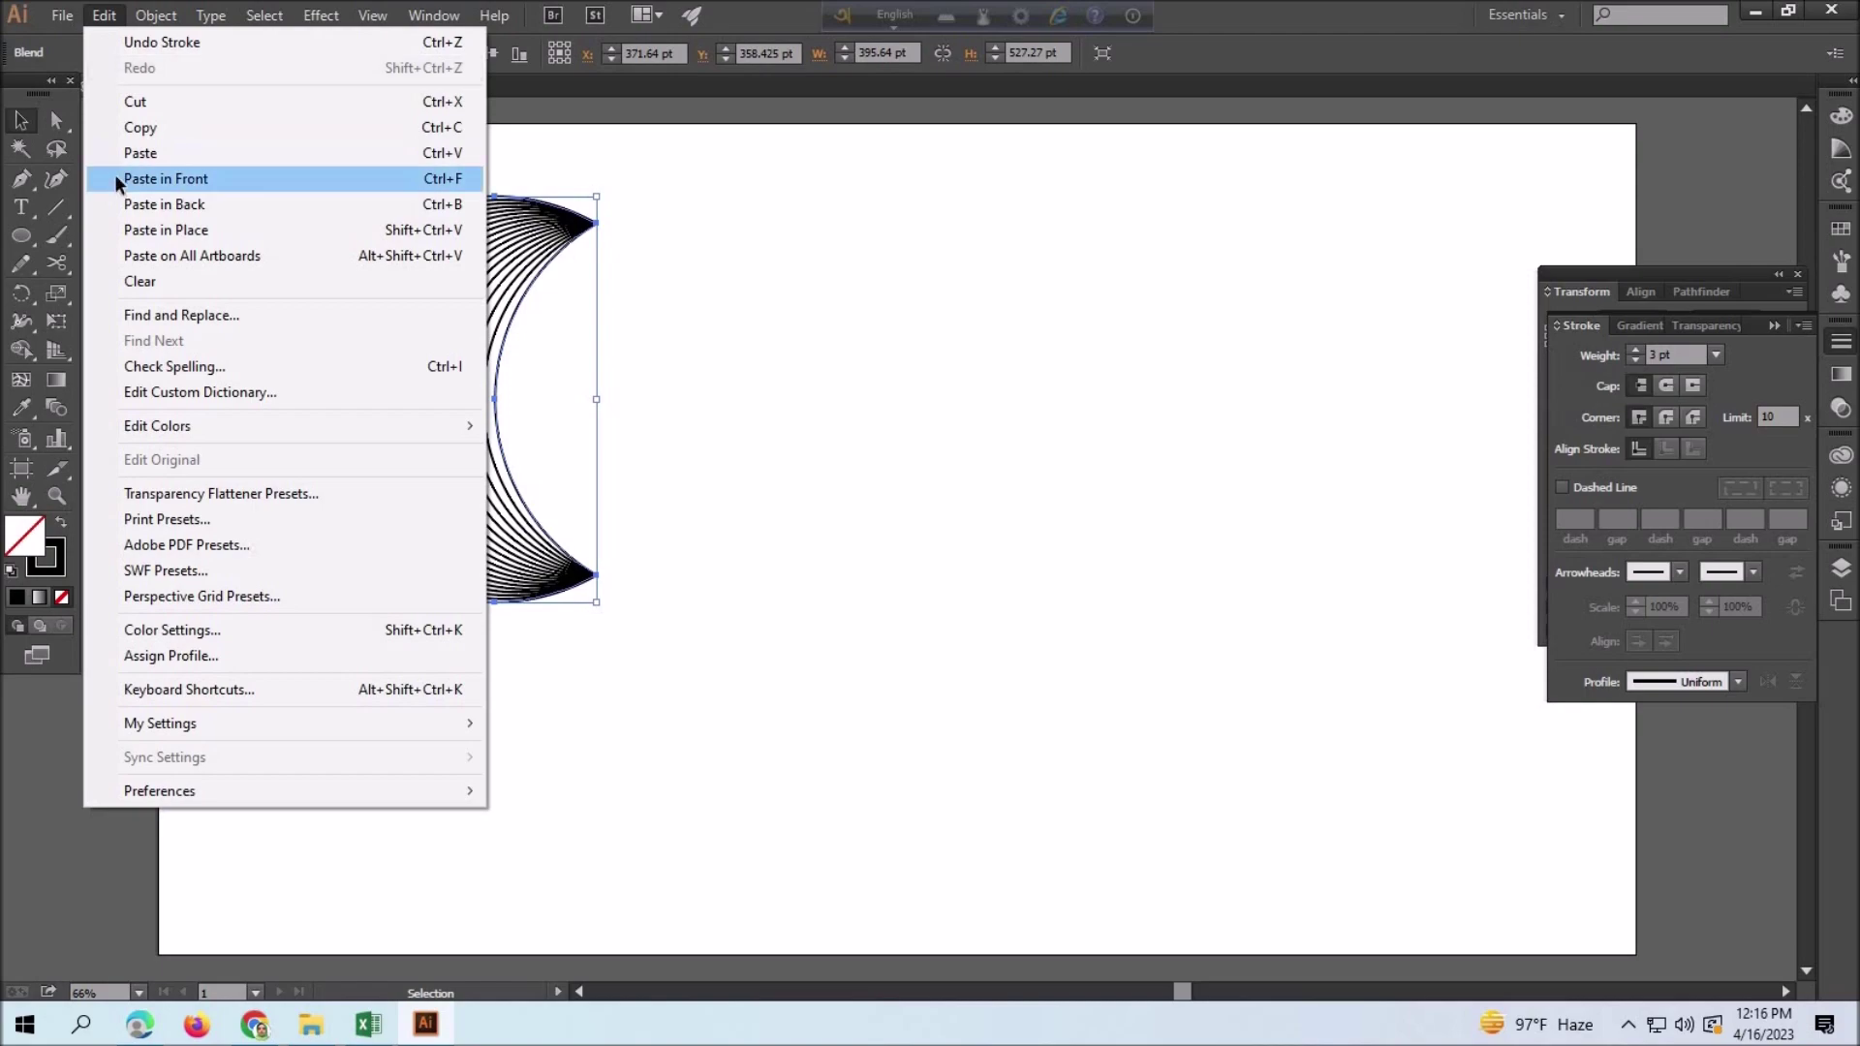
# - Paste a copy of the blend in front and nudge it right
pyautogui.click(165, 178)
pyautogui.press('Right')
pyautogui.press('Right')
pyautogui.press('Right')
pyautogui.press('Right')
pyautogui.press('Right')
pyautogui.press('Right')
pyautogui.press('Right')
pyautogui.press('Right')
pyautogui.press('Right')
pyautogui.press('Right')
pyautogui.press('Right')
pyautogui.press('Right')
pyautogui.press('Right')
pyautogui.press('Right')
pyautogui.press('Right')
pyautogui.press('Right')
pyautogui.press('Right')
pyautogui.press('Right')
pyautogui.press('Right')
pyautogui.press('Right')
pyautogui.press('Right')
pyautogui.press('Right')
pyautogui.press('Right')
pyautogui.press('Right')
pyautogui.press('Right')
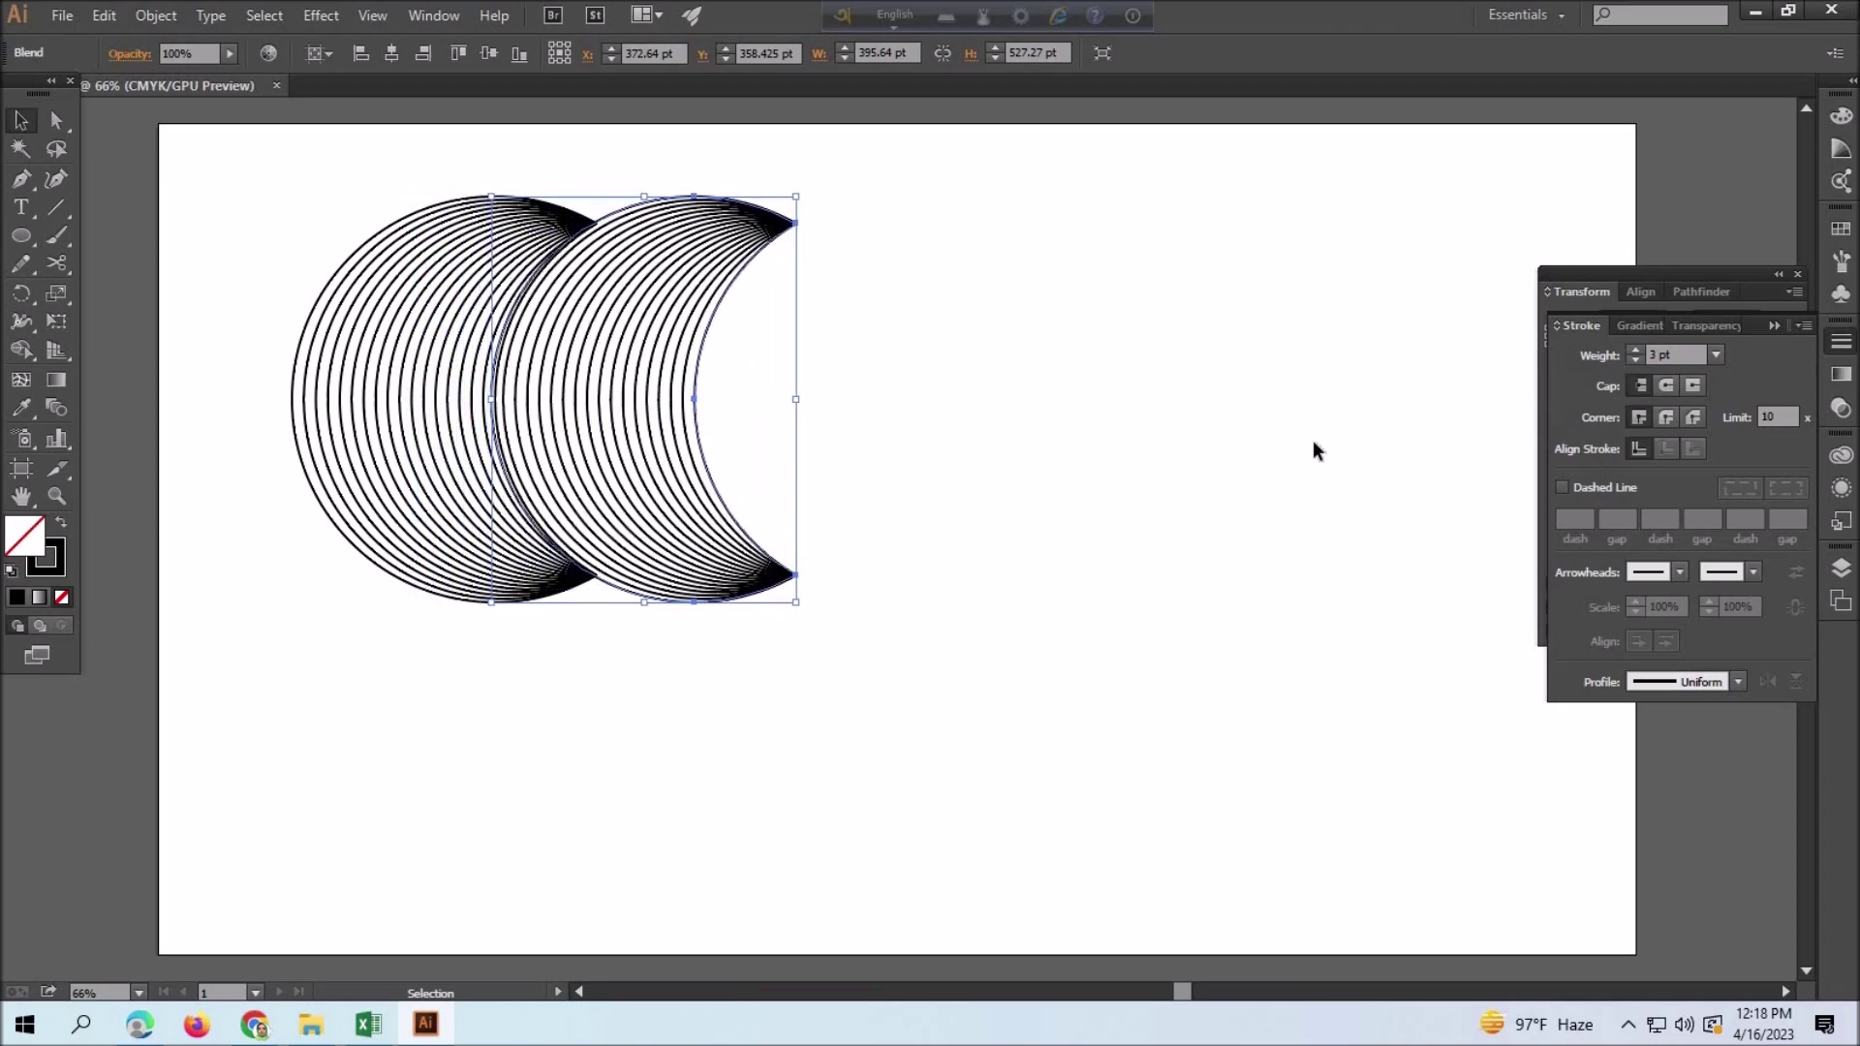
pyautogui.press('Right')
pyautogui.press('Right')
pyautogui.press('Right')
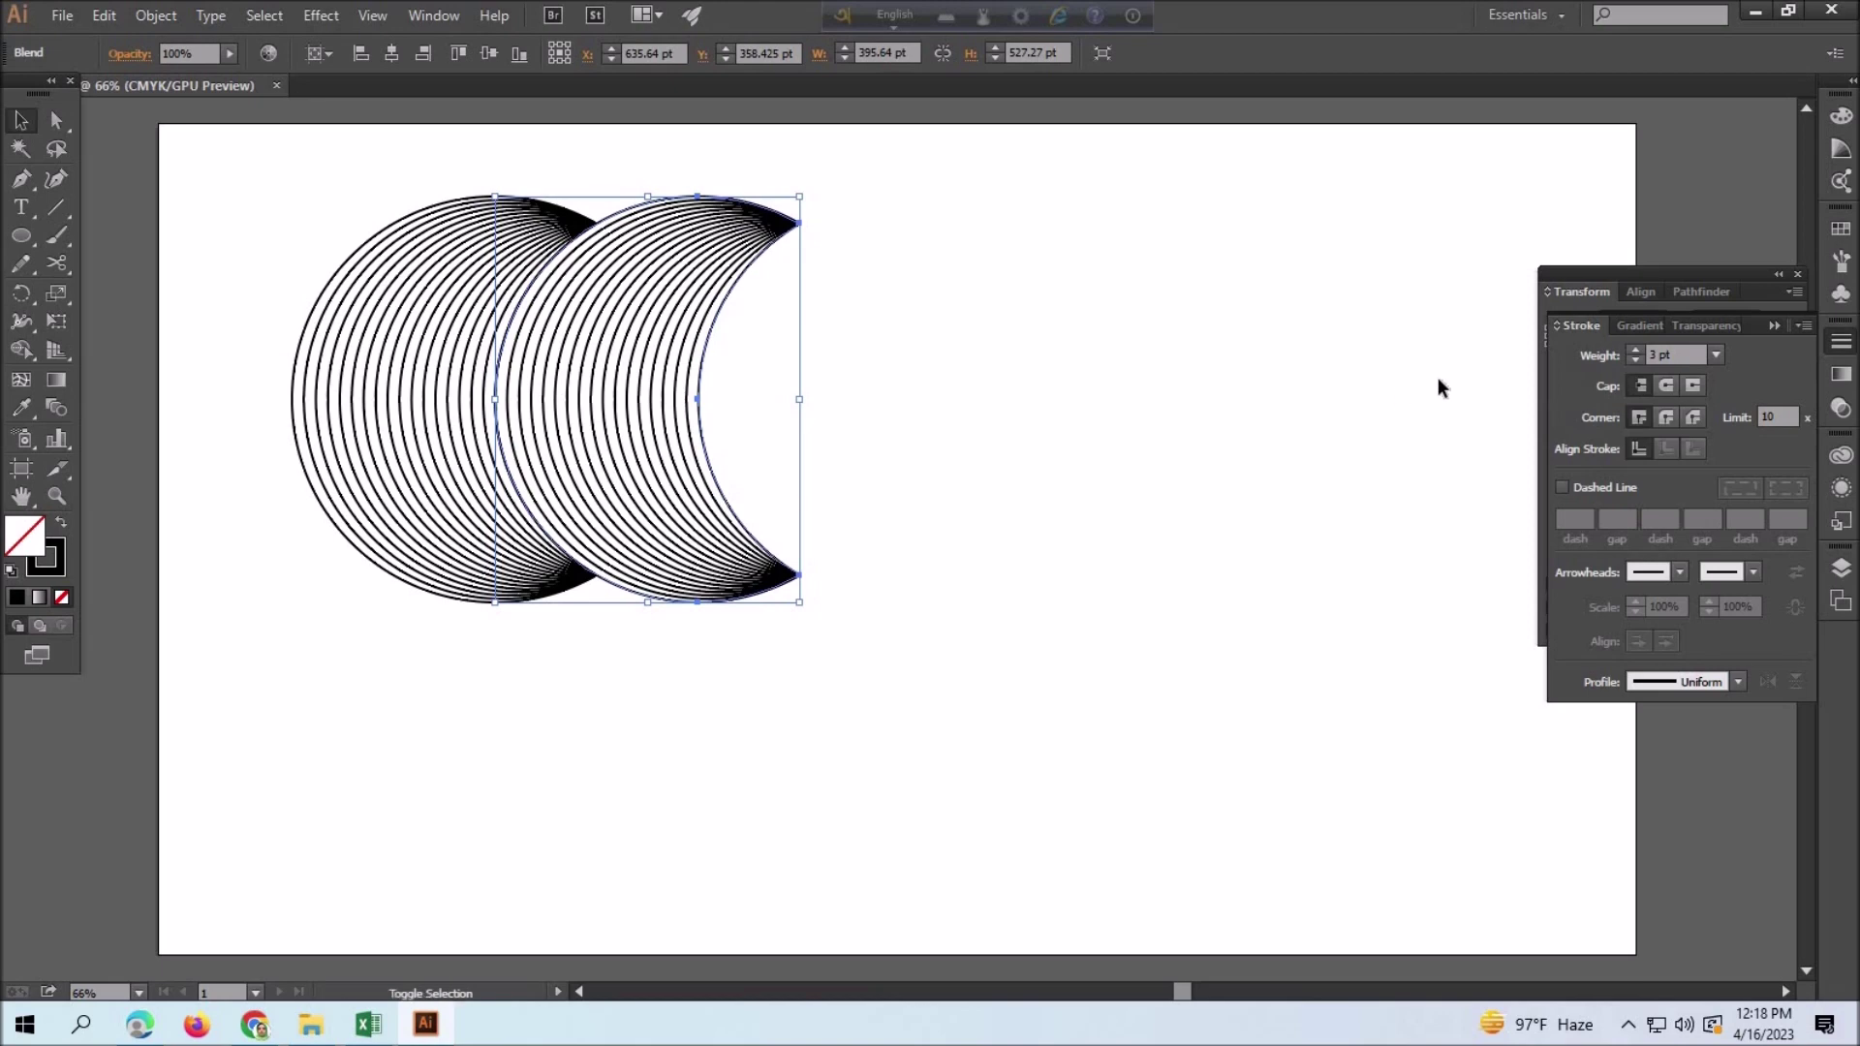
# - Rotate the copy to open downward and place it over the first crescent's upper right
pyautogui.moveTo(810, 187)
pyautogui.mouseDown()
pyautogui.moveTo(878, 497)
pyautogui.moveTo(810, 494)
pyautogui.mouseUp()
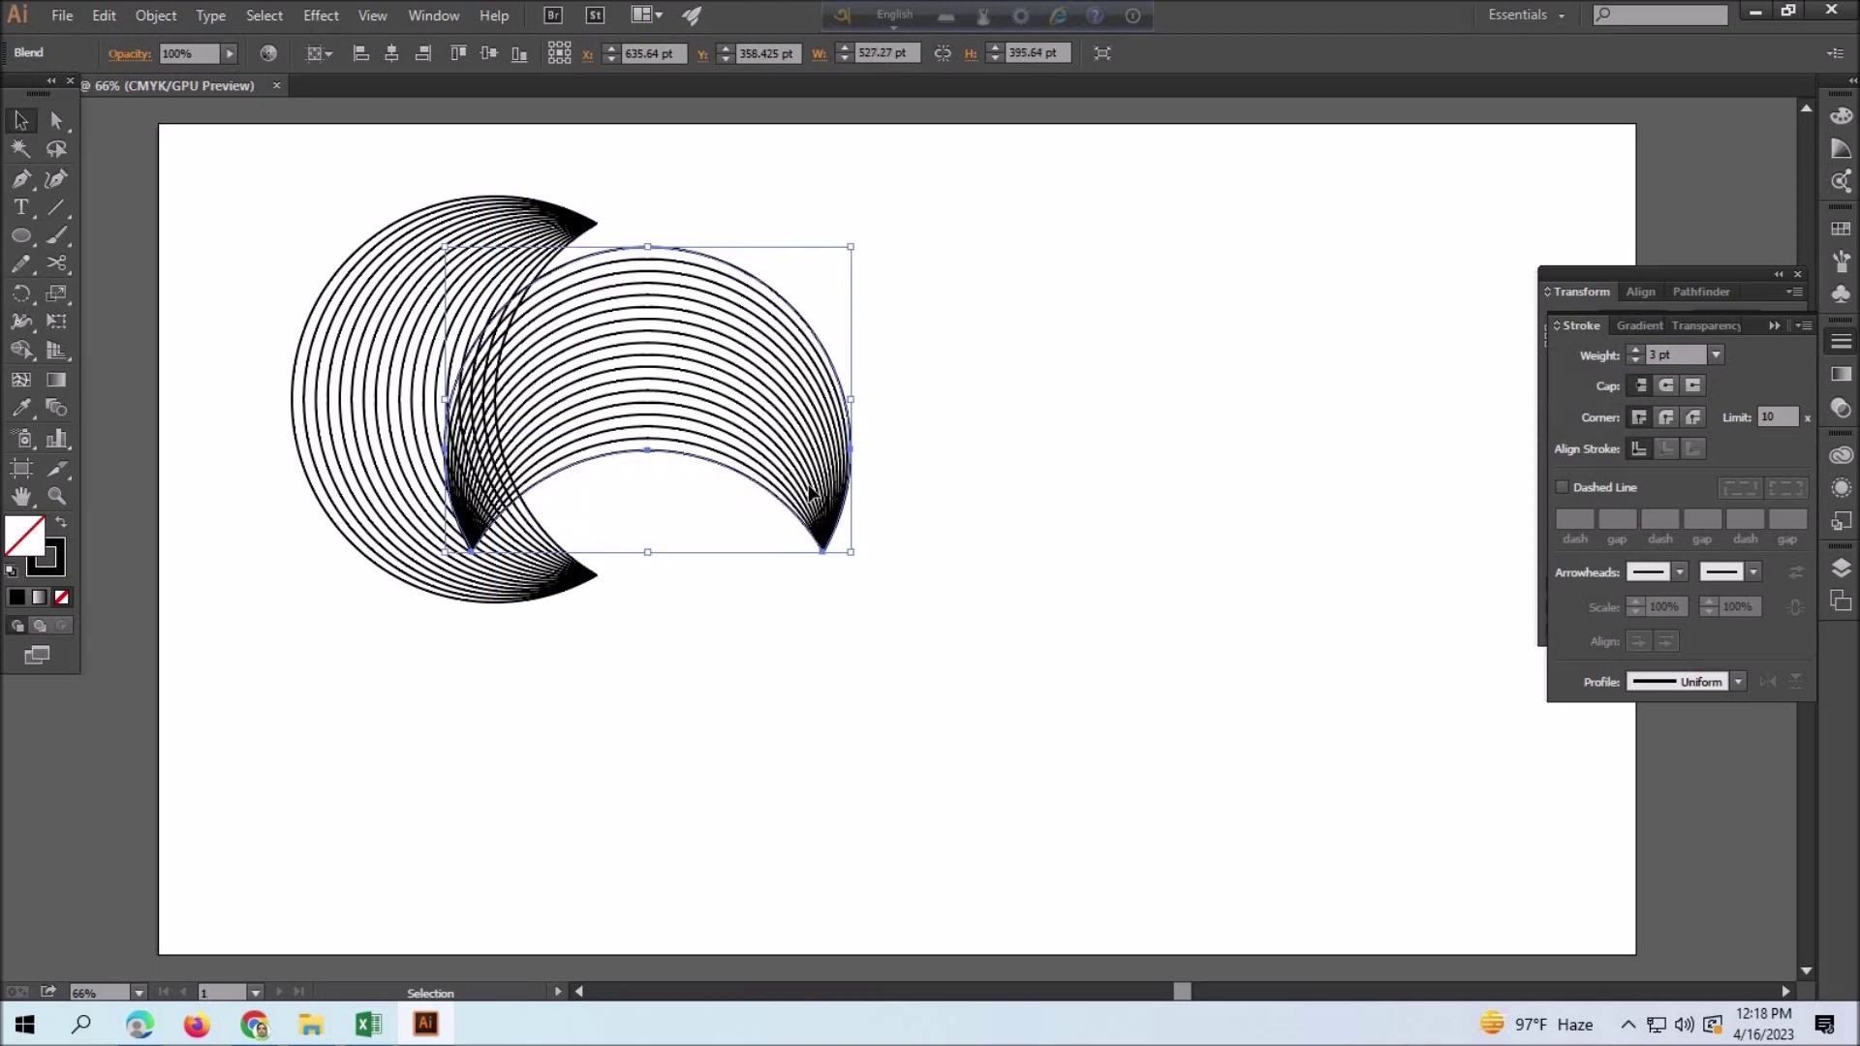
pyautogui.click(465, 739)
pyautogui.moveTo(656, 427); pyautogui.dragTo(722, 376)
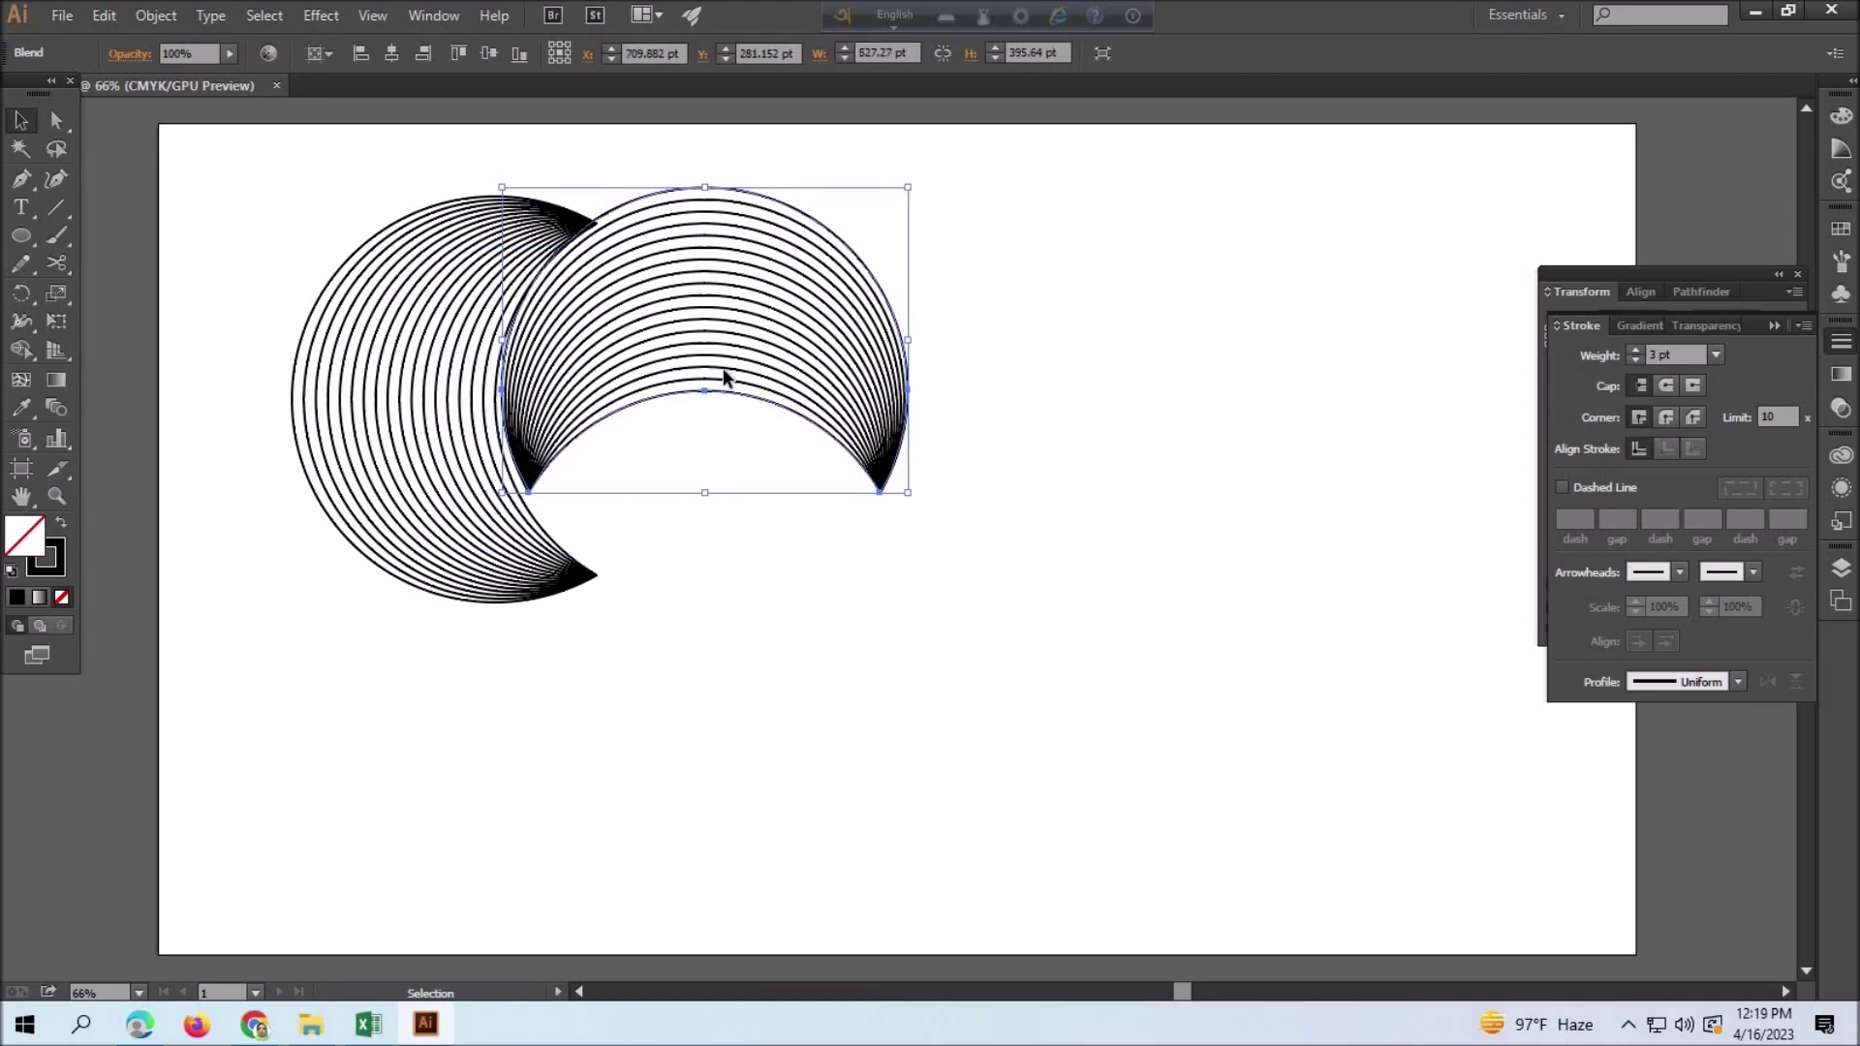
pyautogui.click(710, 511)
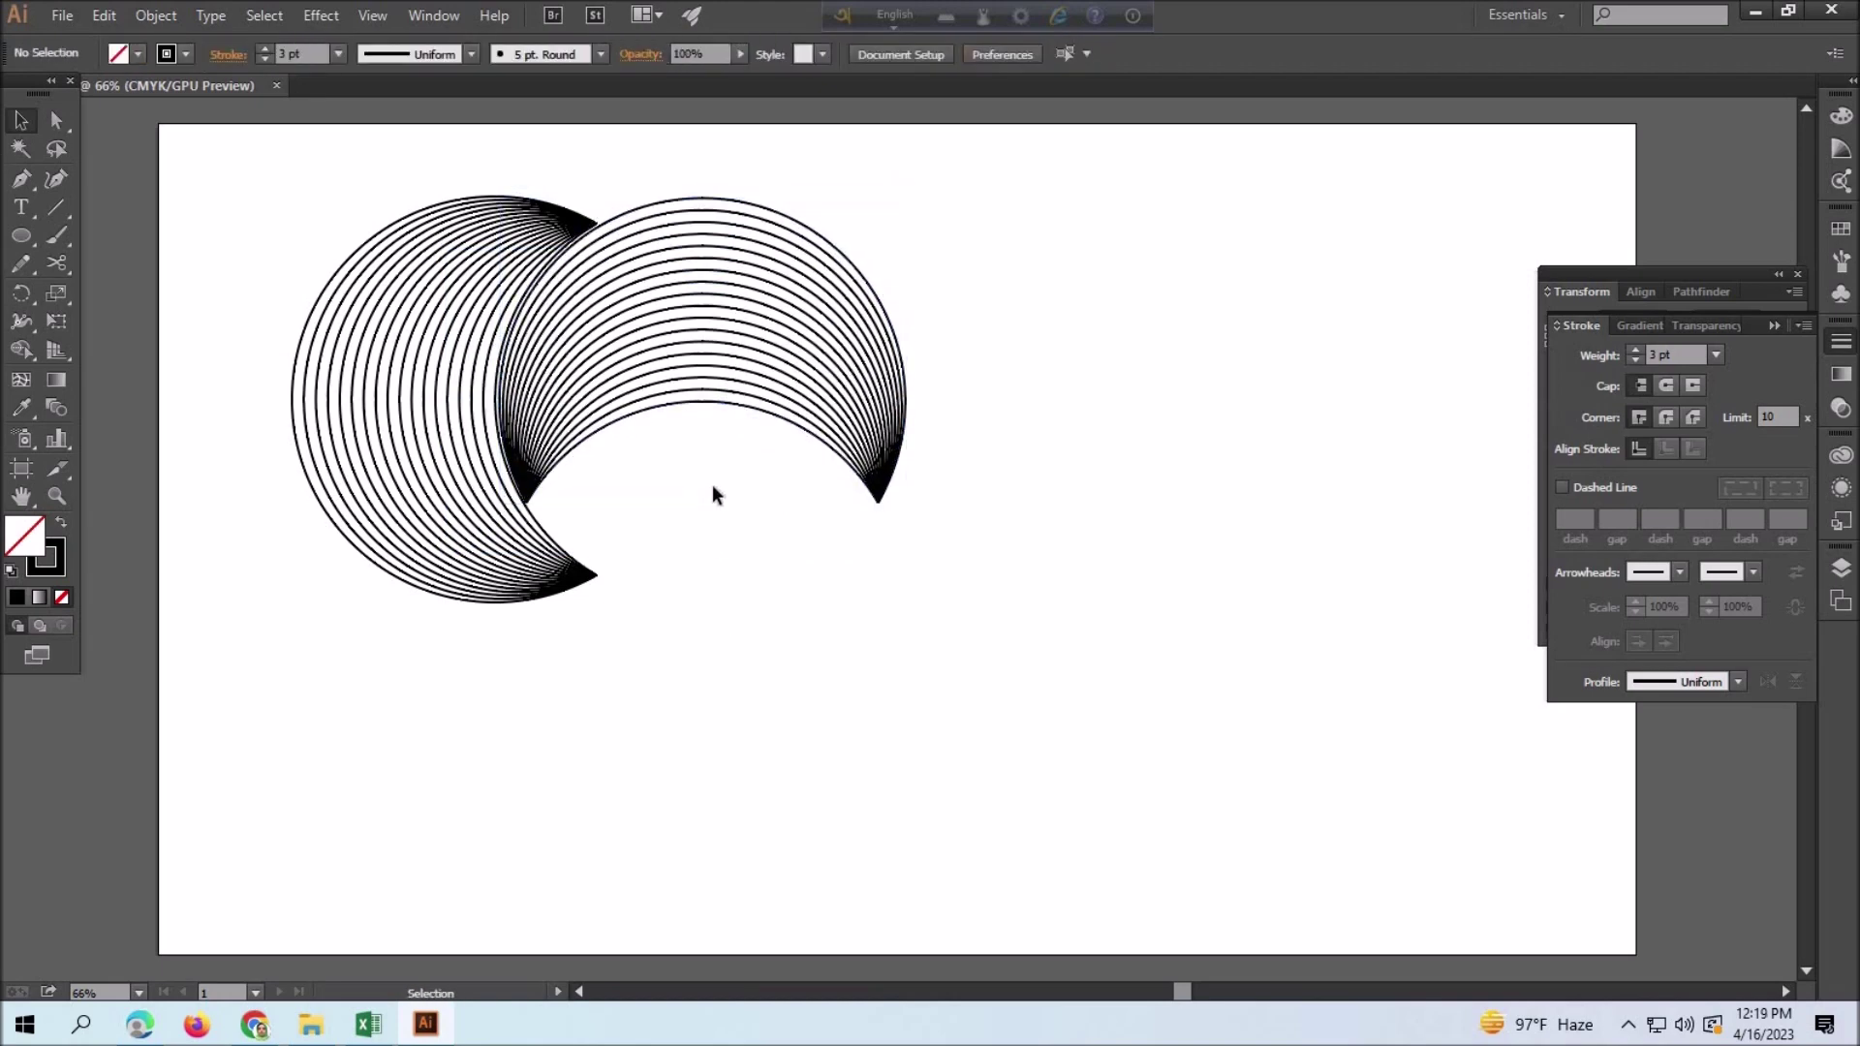
pyautogui.moveTo(698, 385); pyautogui.dragTo(691, 383)
pyautogui.click(752, 655)
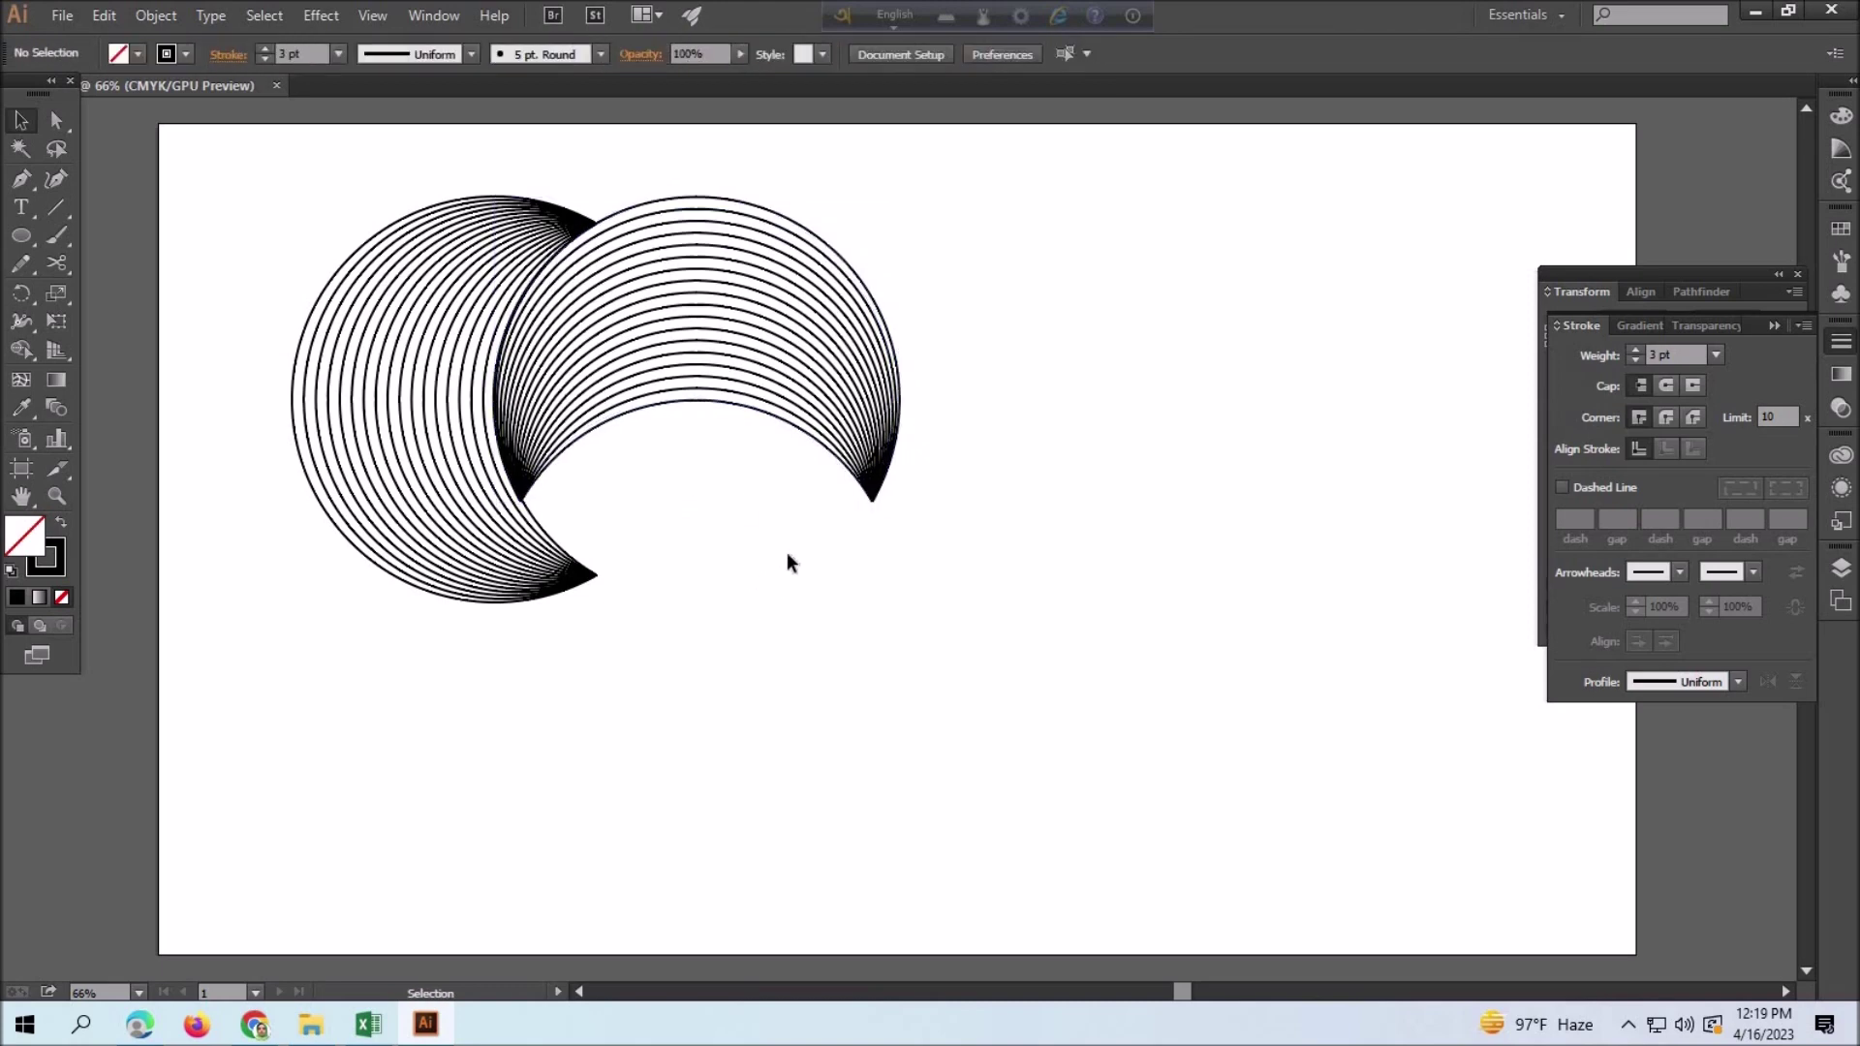
pyautogui.click(722, 375)
# - Paste a copy of both crescents in front and rotate it 180°
pyautogui.hotkey('ctrl', 'a')
pyautogui.click(156, 15)
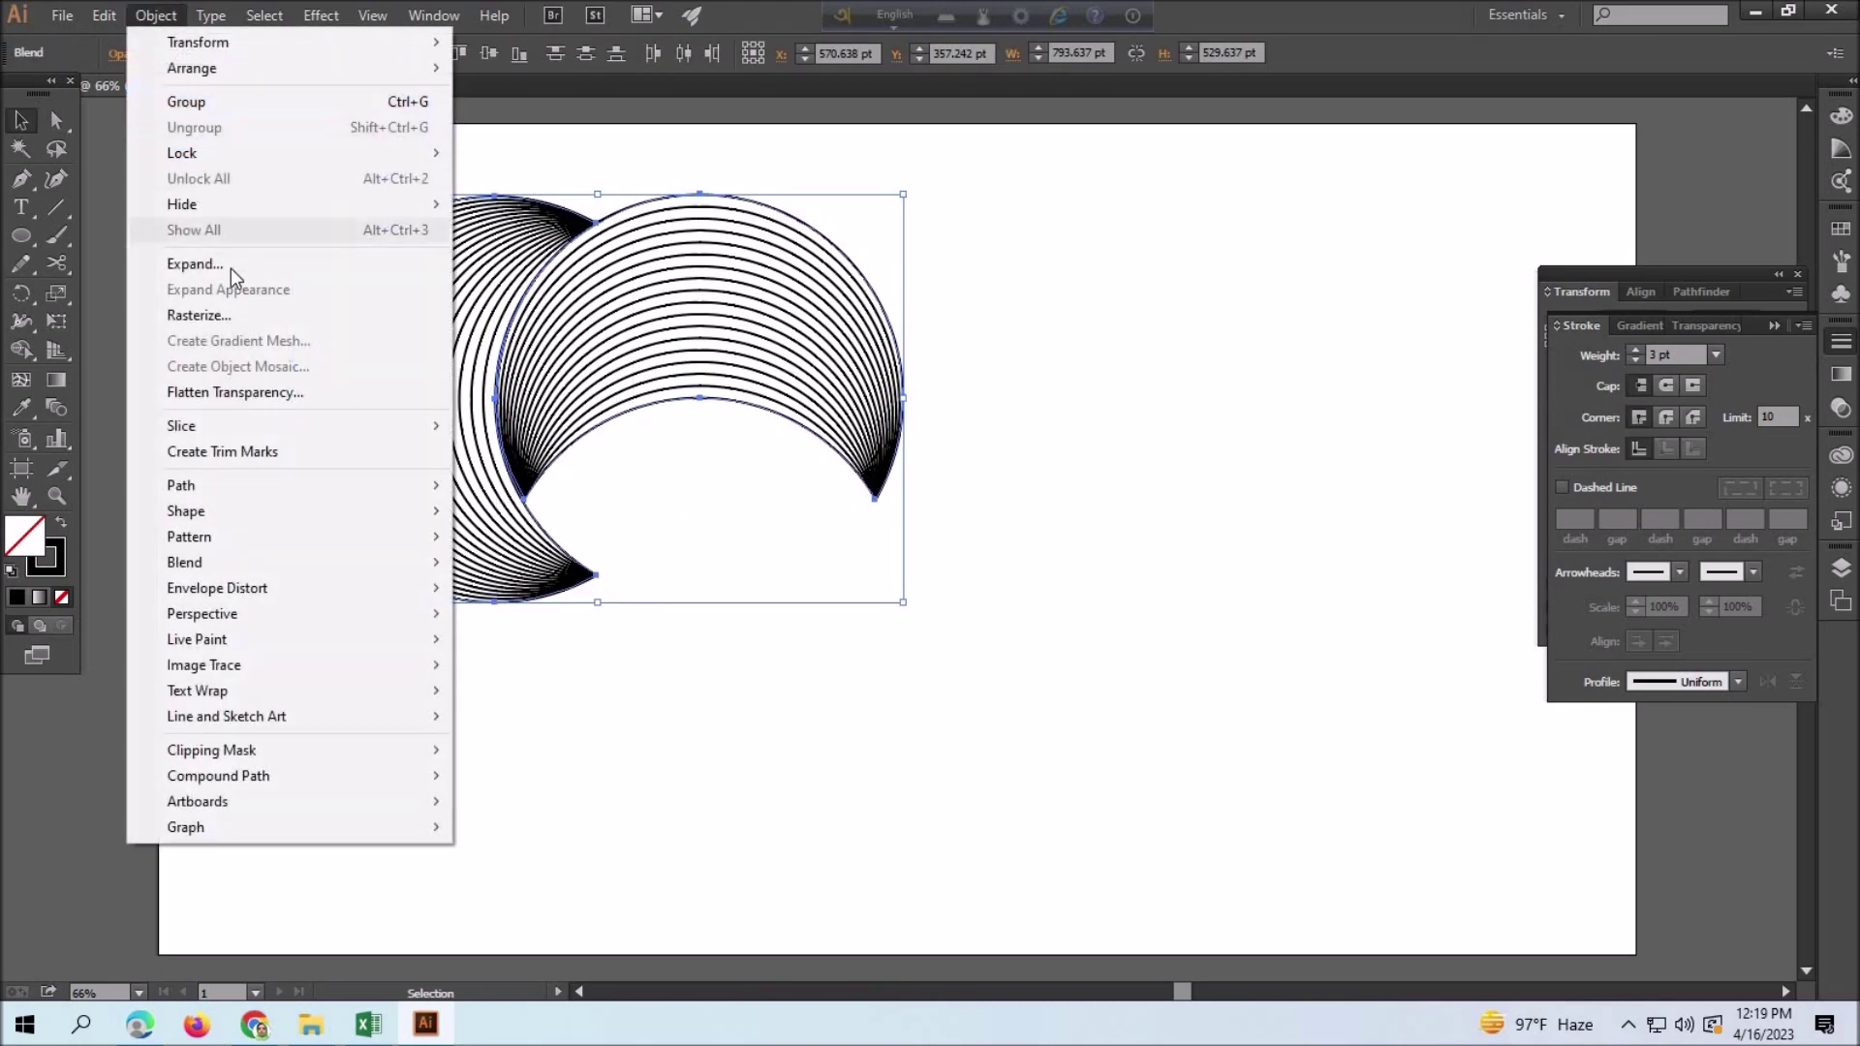
pyautogui.click(110, 22)
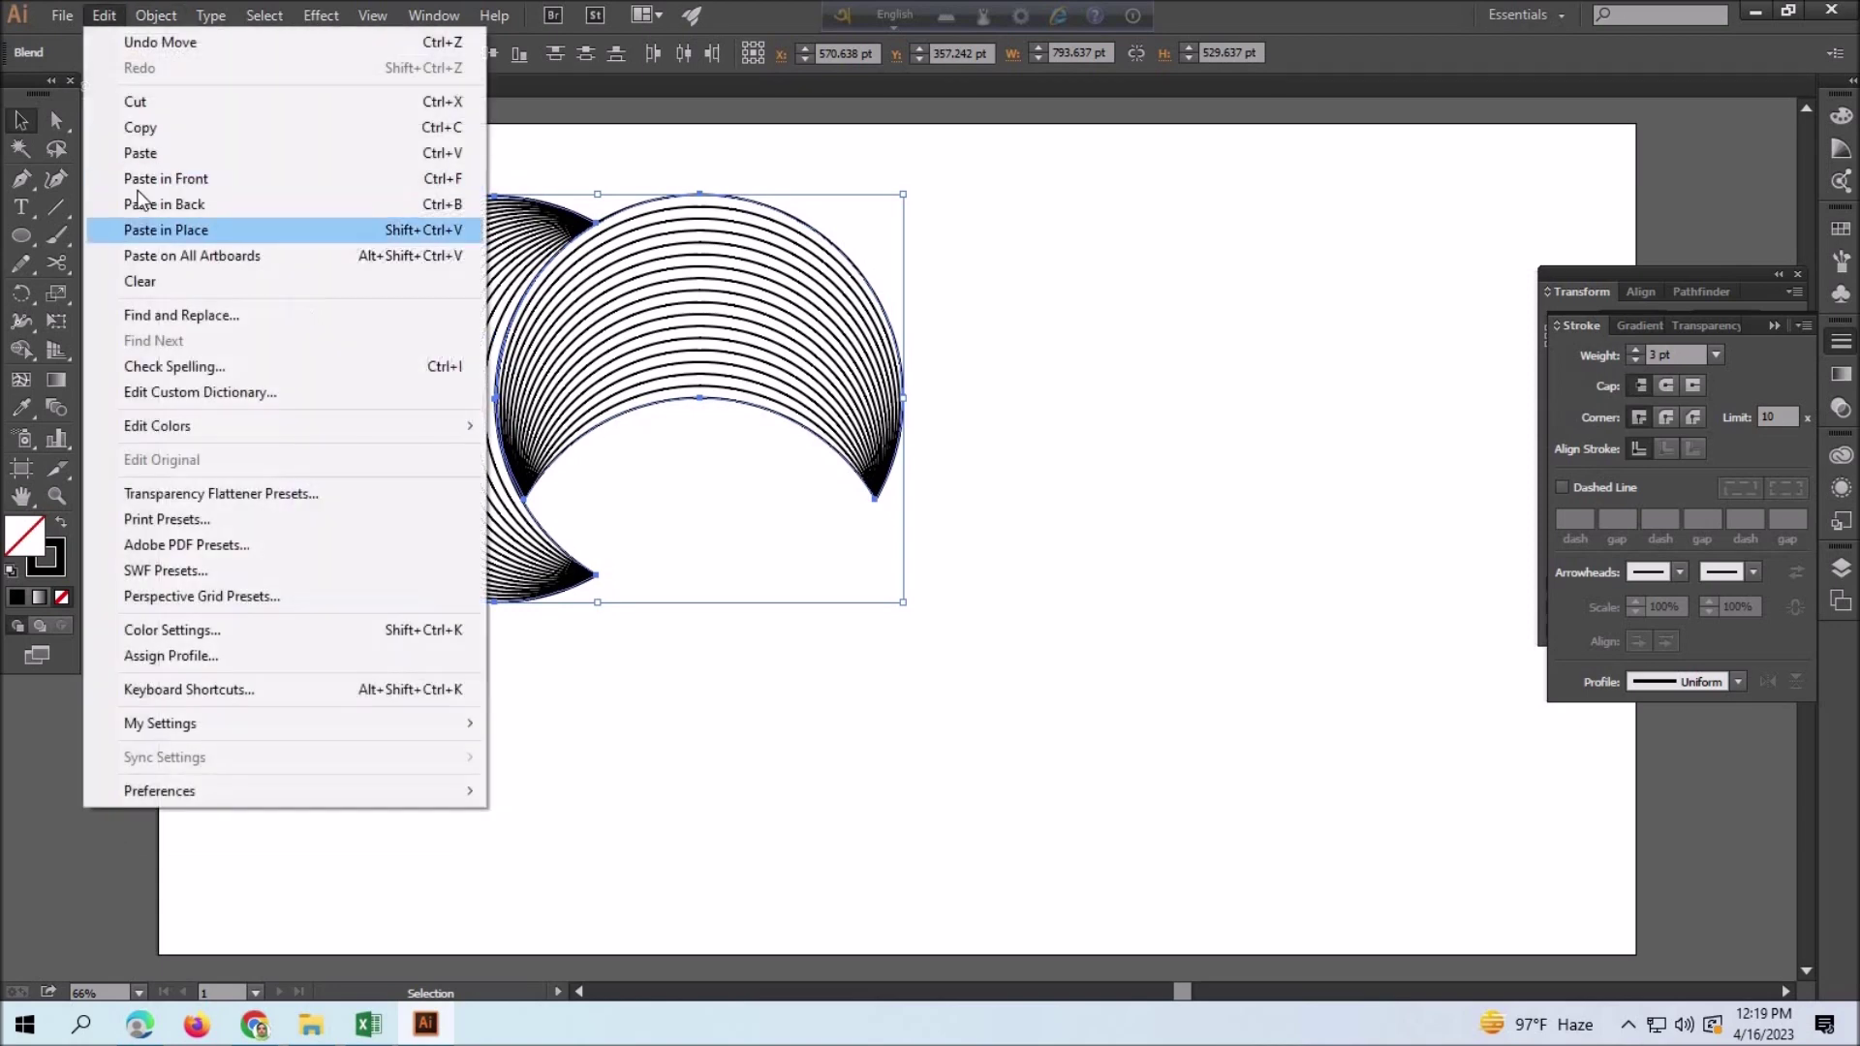
pyautogui.click(155, 179)
pyautogui.moveTo(966, 251); pyautogui.dragTo(415, 530)
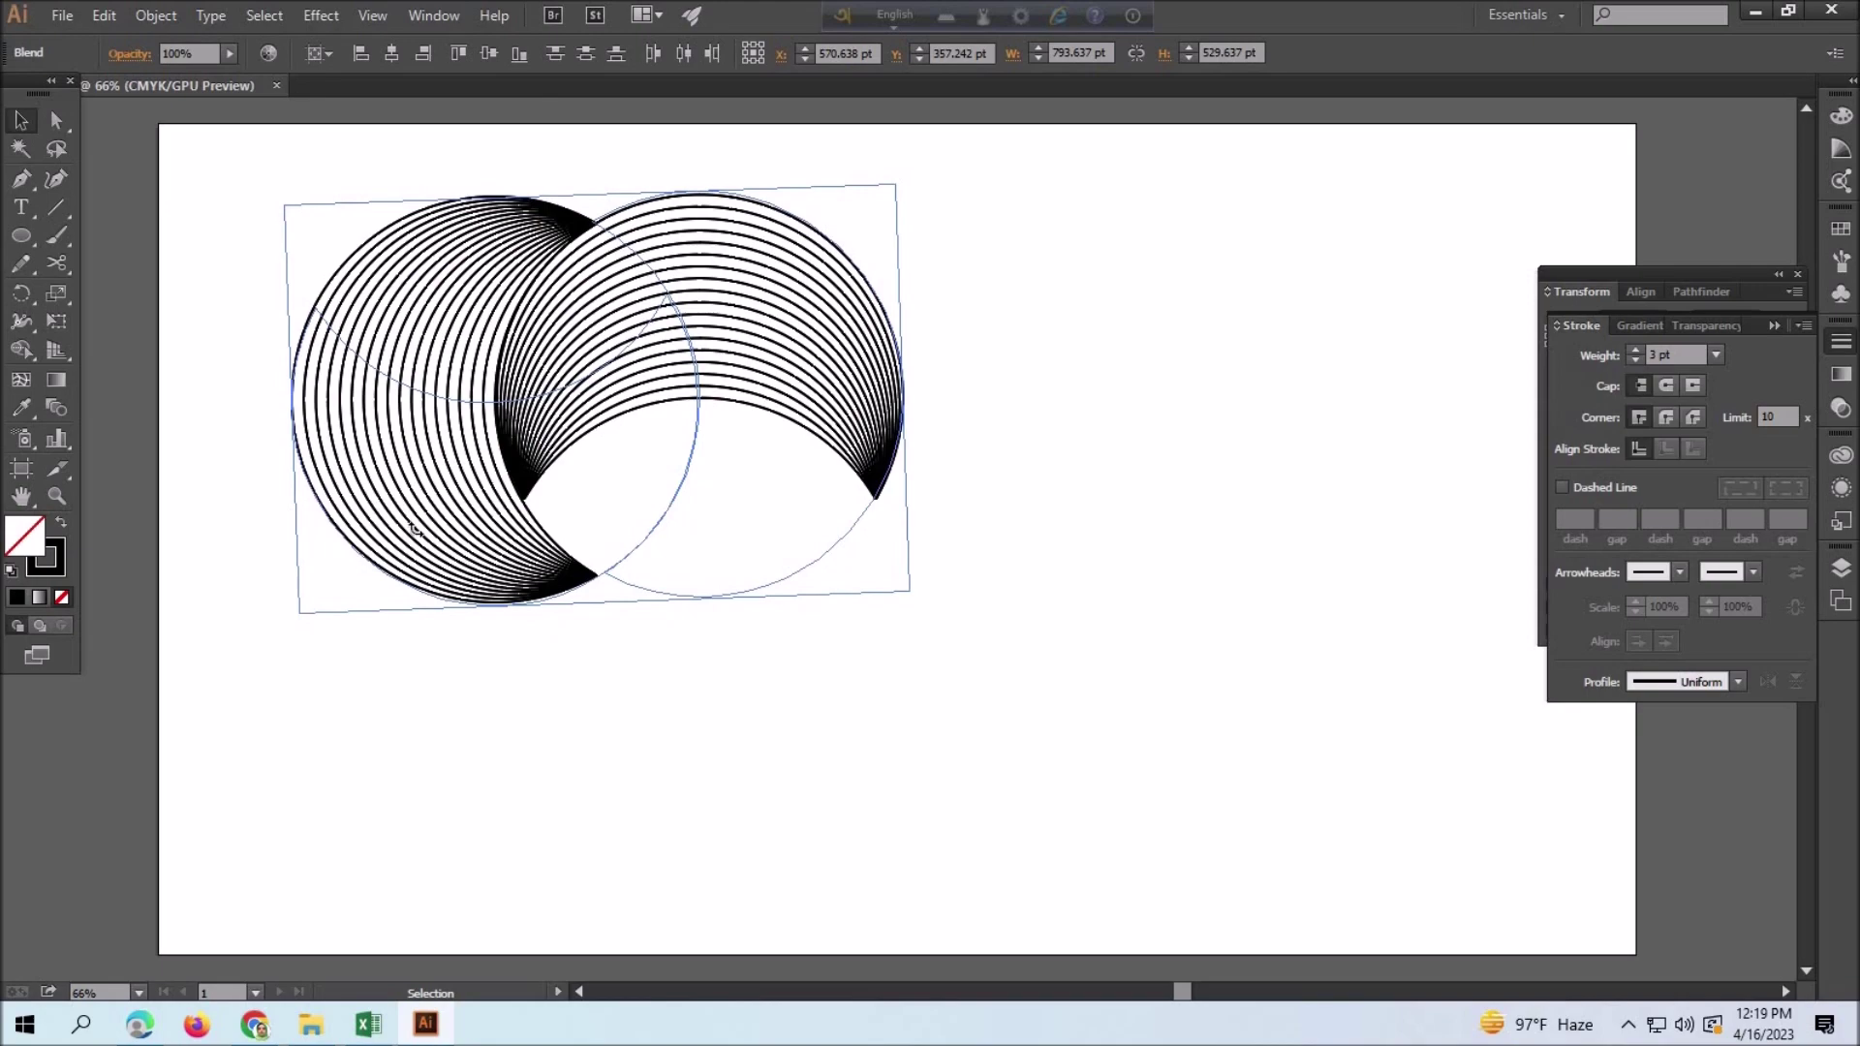
pyautogui.moveTo(415, 528); pyautogui.dragTo(411, 525)
pyautogui.moveTo(704, 532); pyautogui.dragTo(708, 531)
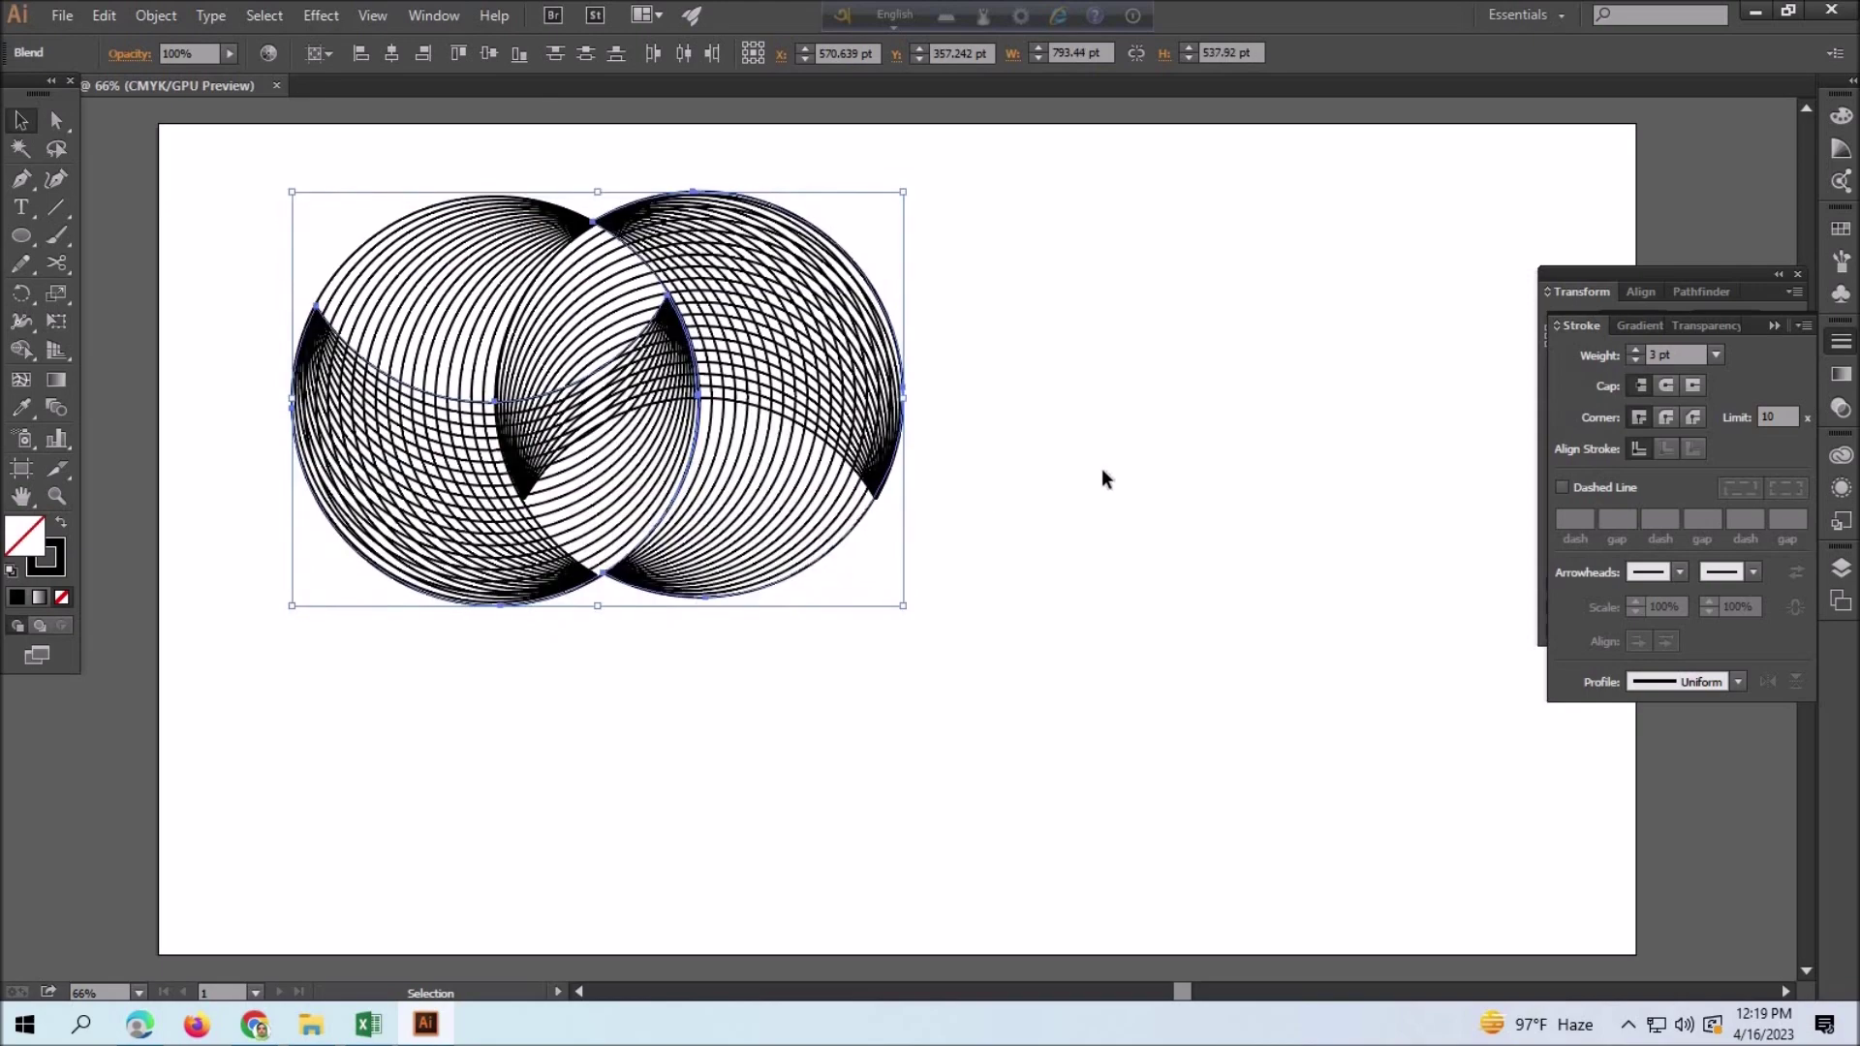
# - Move the flipped pair down and fine-tune its position and height so the crescents interlock
pyautogui.press('Down')
pyautogui.press('Down')
pyautogui.press('Down')
pyautogui.press('Down')
pyautogui.press('Down')
pyautogui.press('Down')
pyautogui.press('Down')
pyautogui.press('Down')
pyautogui.press('Down')
pyautogui.press('Down')
pyautogui.press('Down')
pyautogui.press('Down')
pyautogui.press('Down')
pyautogui.press('Down')
pyautogui.press('Down')
pyautogui.press('Down')
pyautogui.press('Down')
pyautogui.press('Down')
pyautogui.press('Down')
pyautogui.press('Down')
pyautogui.press('Down')
pyautogui.press('Down')
pyautogui.press('Down')
pyautogui.press('Down')
pyautogui.press('Down')
pyautogui.press('Down')
pyautogui.press('Down')
pyautogui.press('Down')
pyautogui.press('Down')
pyautogui.press('Down')
pyautogui.press('Down')
pyautogui.press('Down')
pyautogui.press('Down')
pyautogui.press('Down')
pyautogui.press('Down')
pyautogui.press('Down')
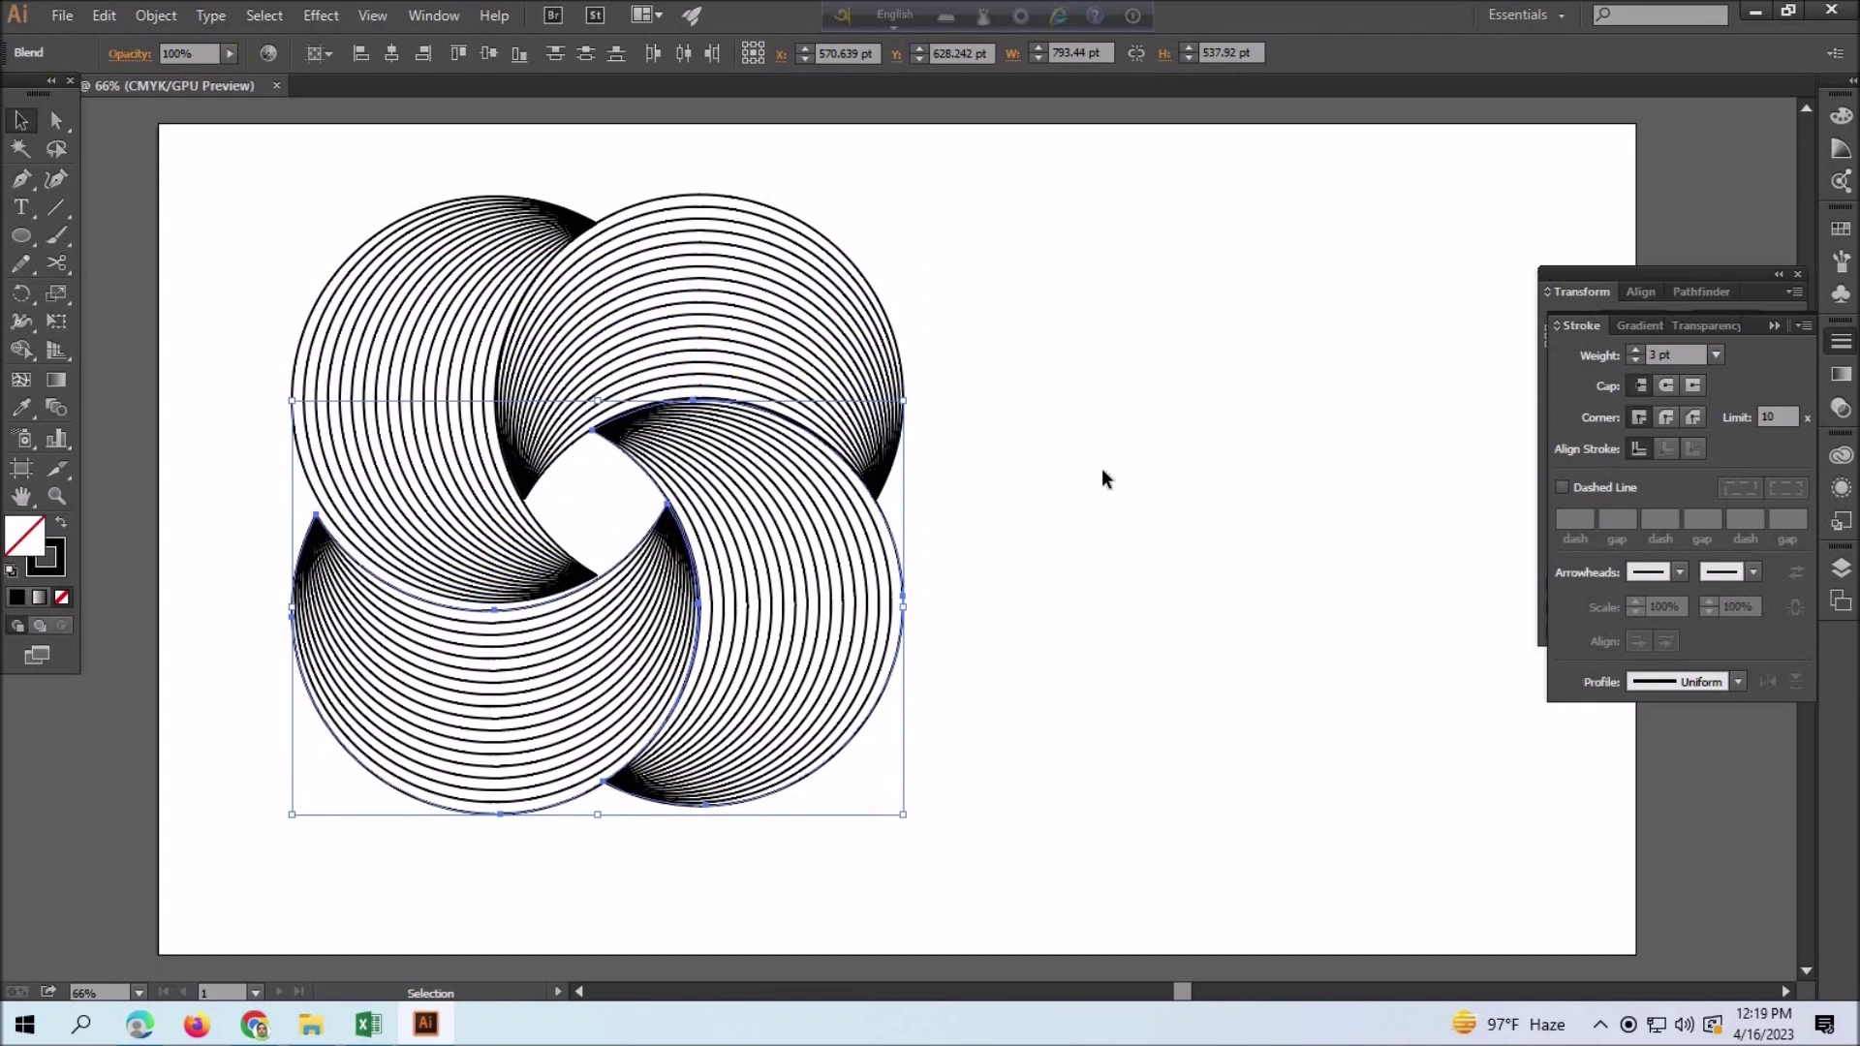
pyautogui.press('Down')
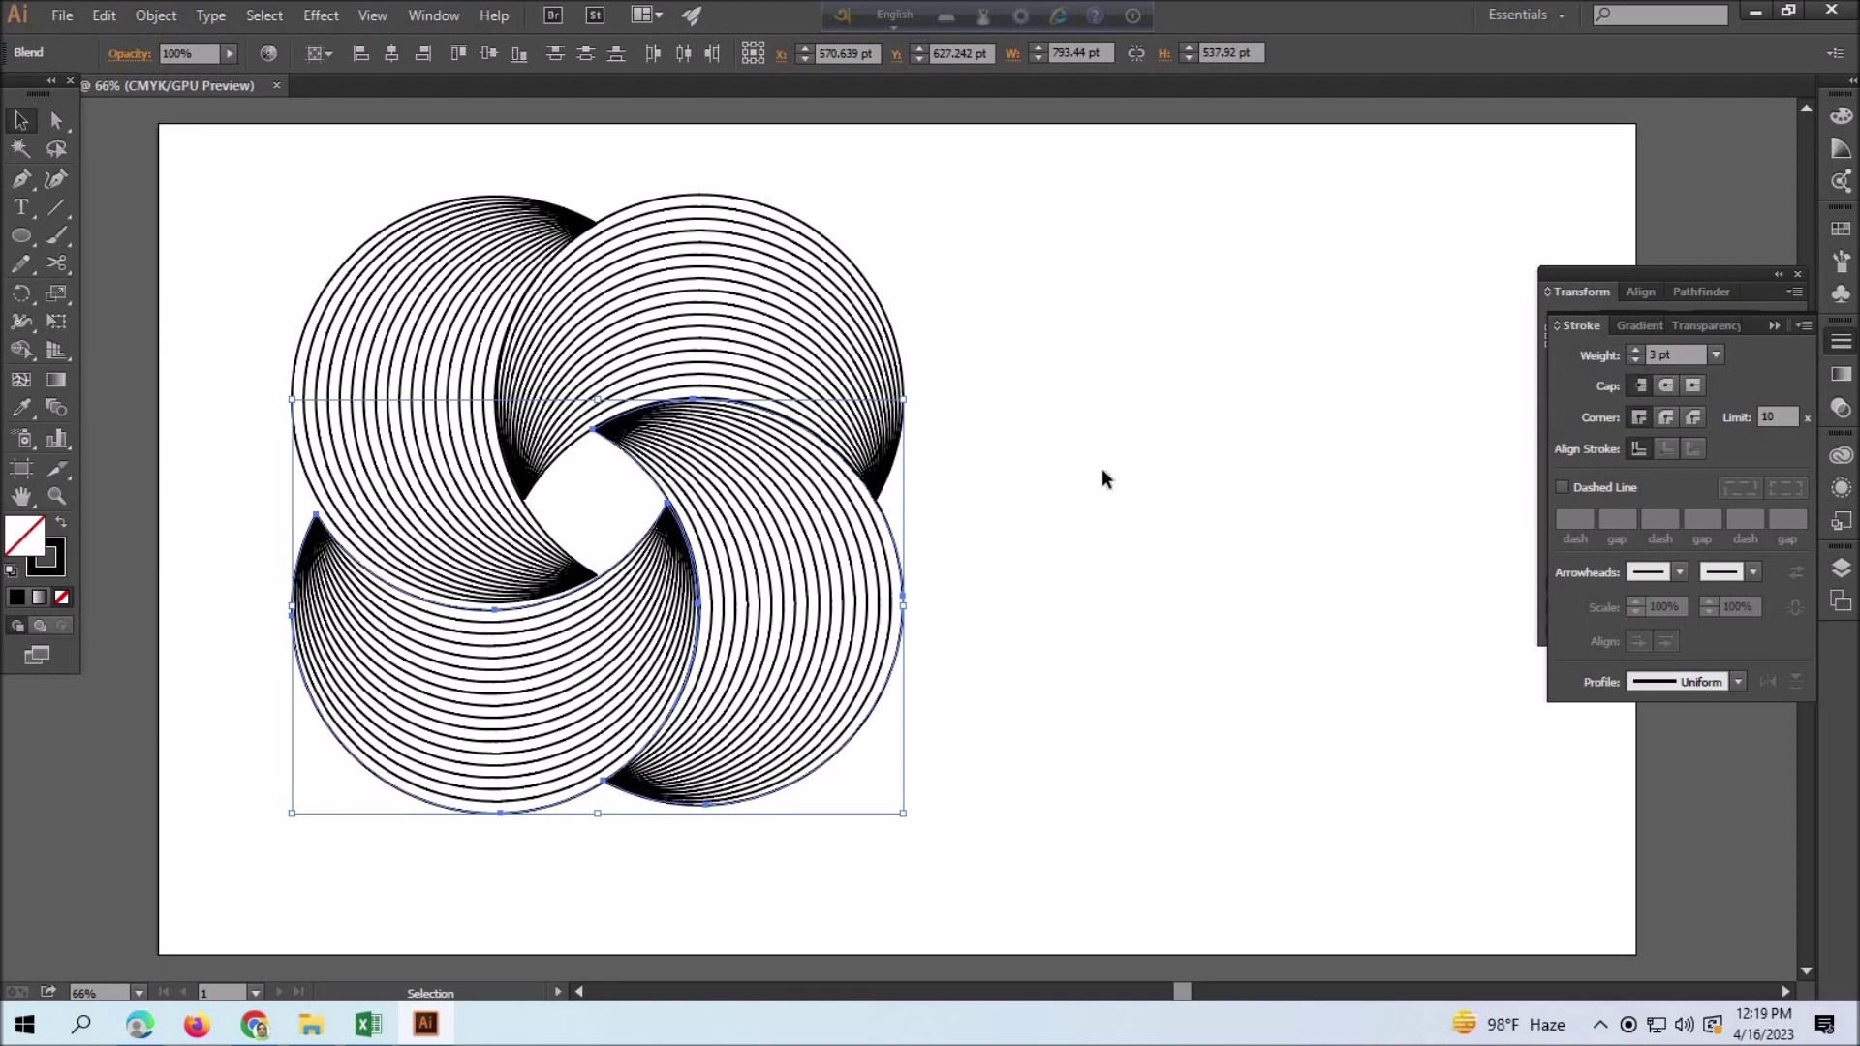
pyautogui.press('Up')
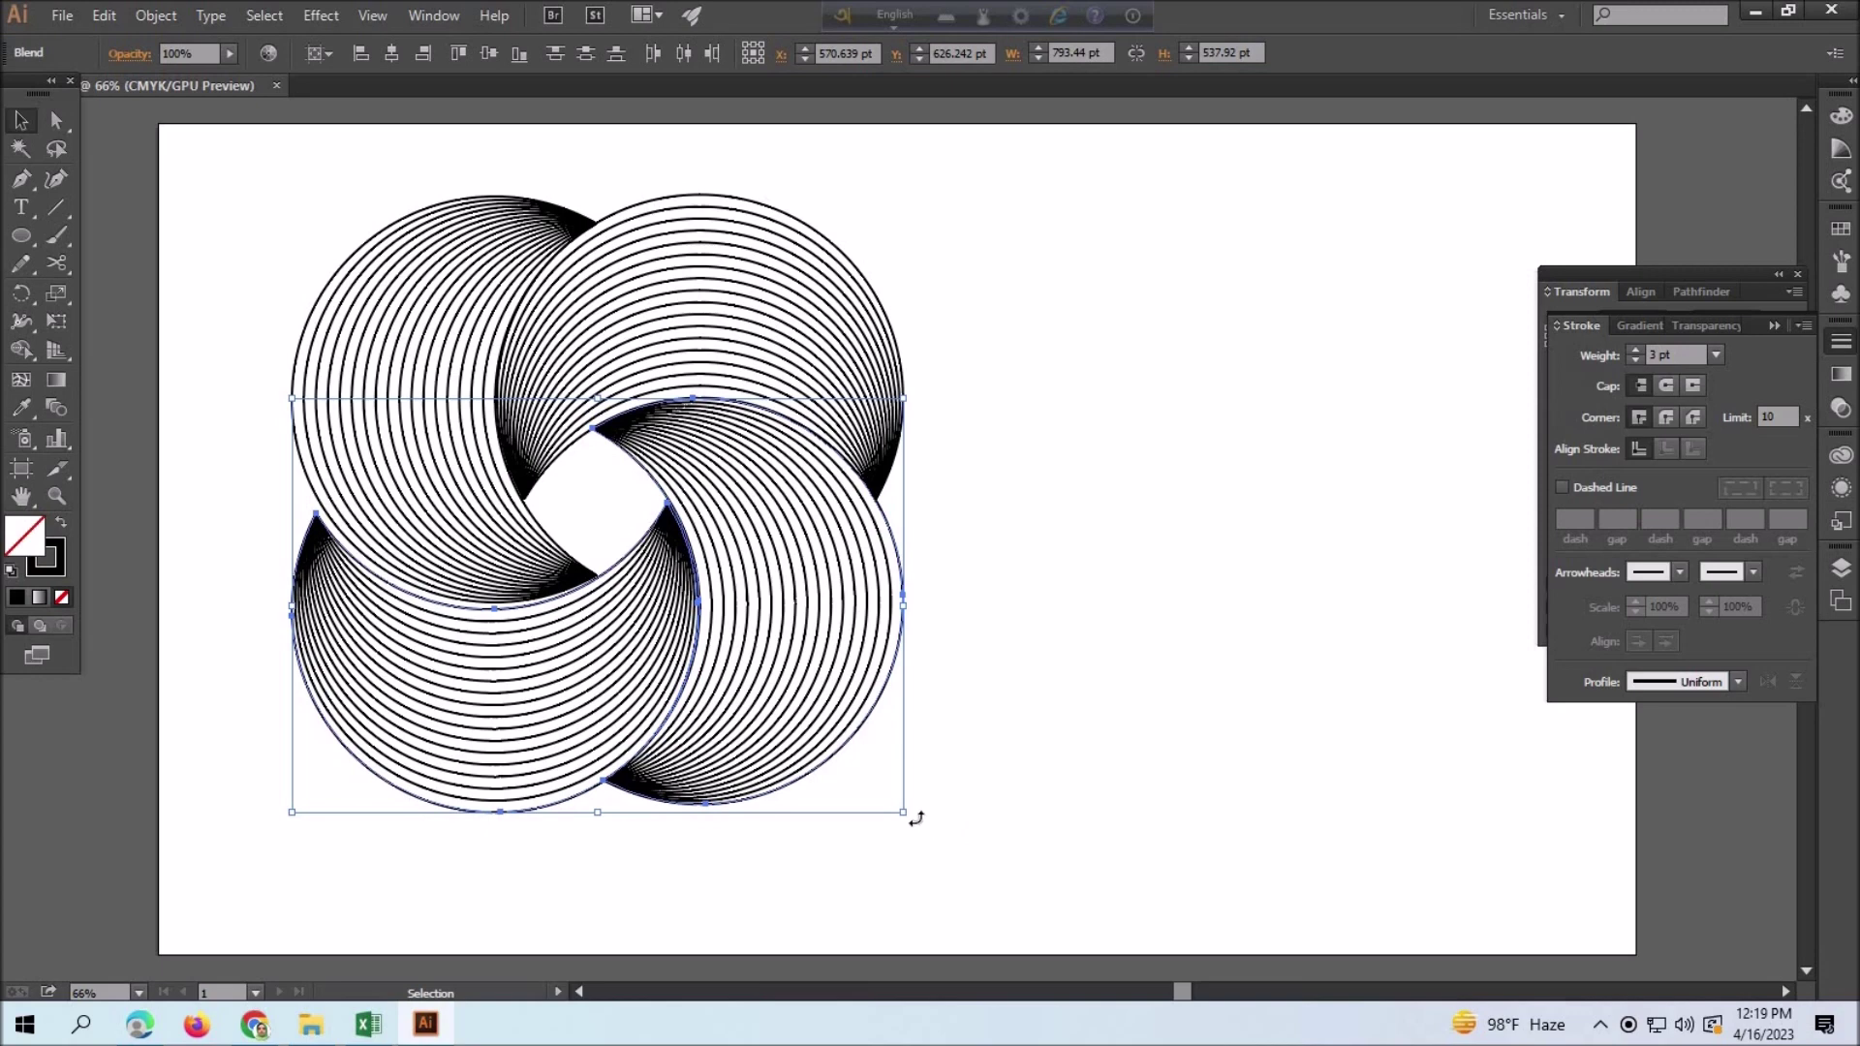
pyautogui.moveTo(917, 819); pyautogui.dragTo(909, 810)
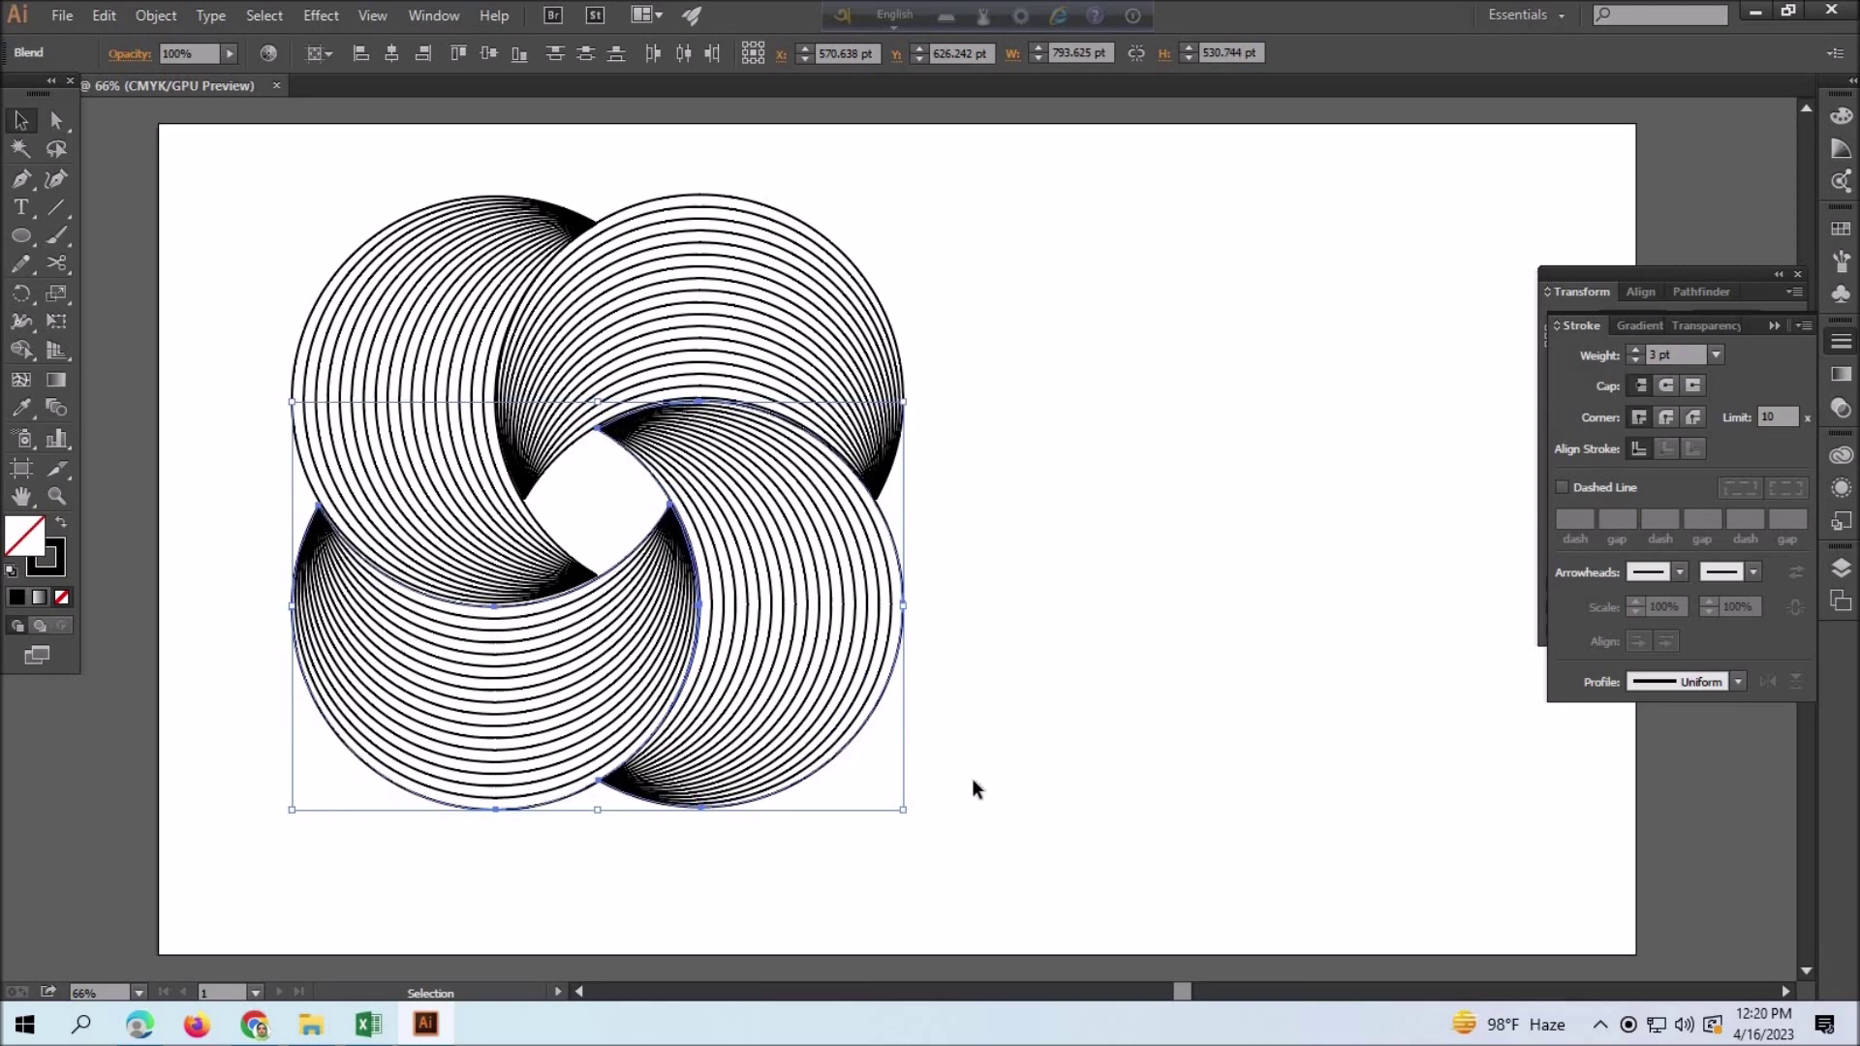
pyautogui.press('Up')
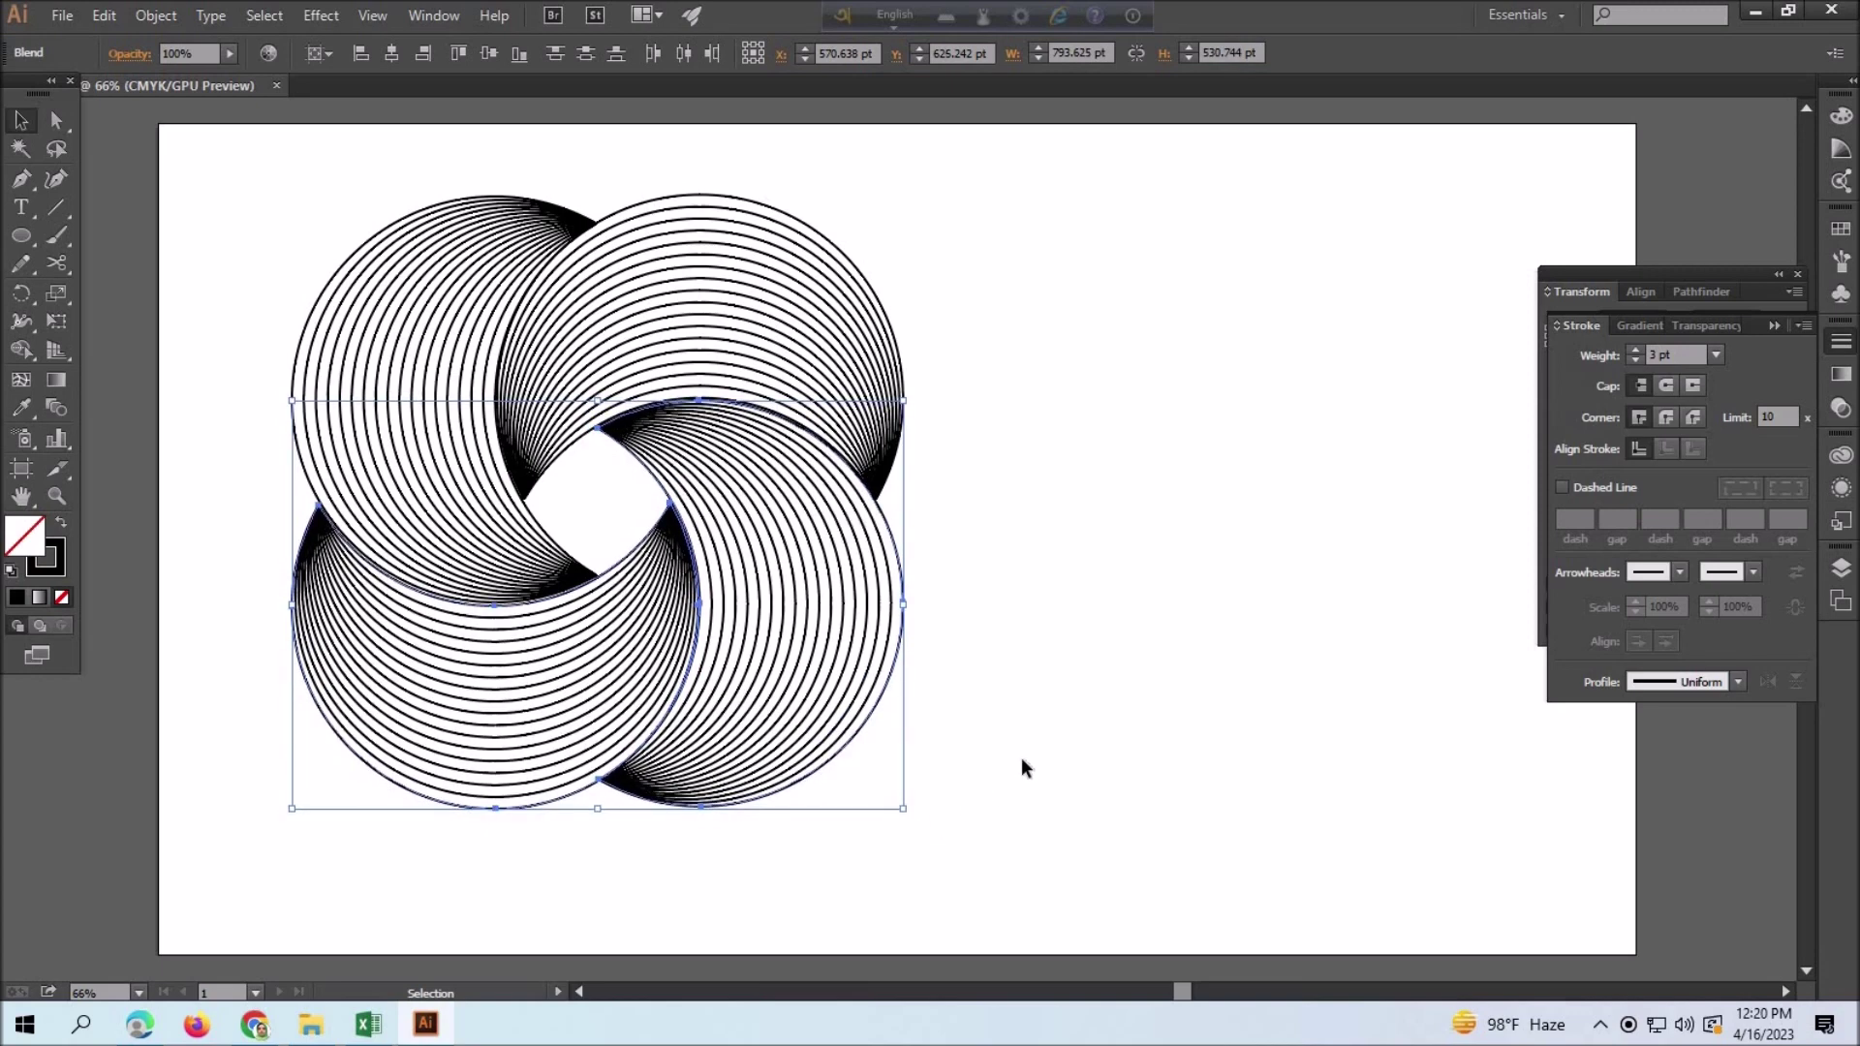
pyautogui.click(1093, 563)
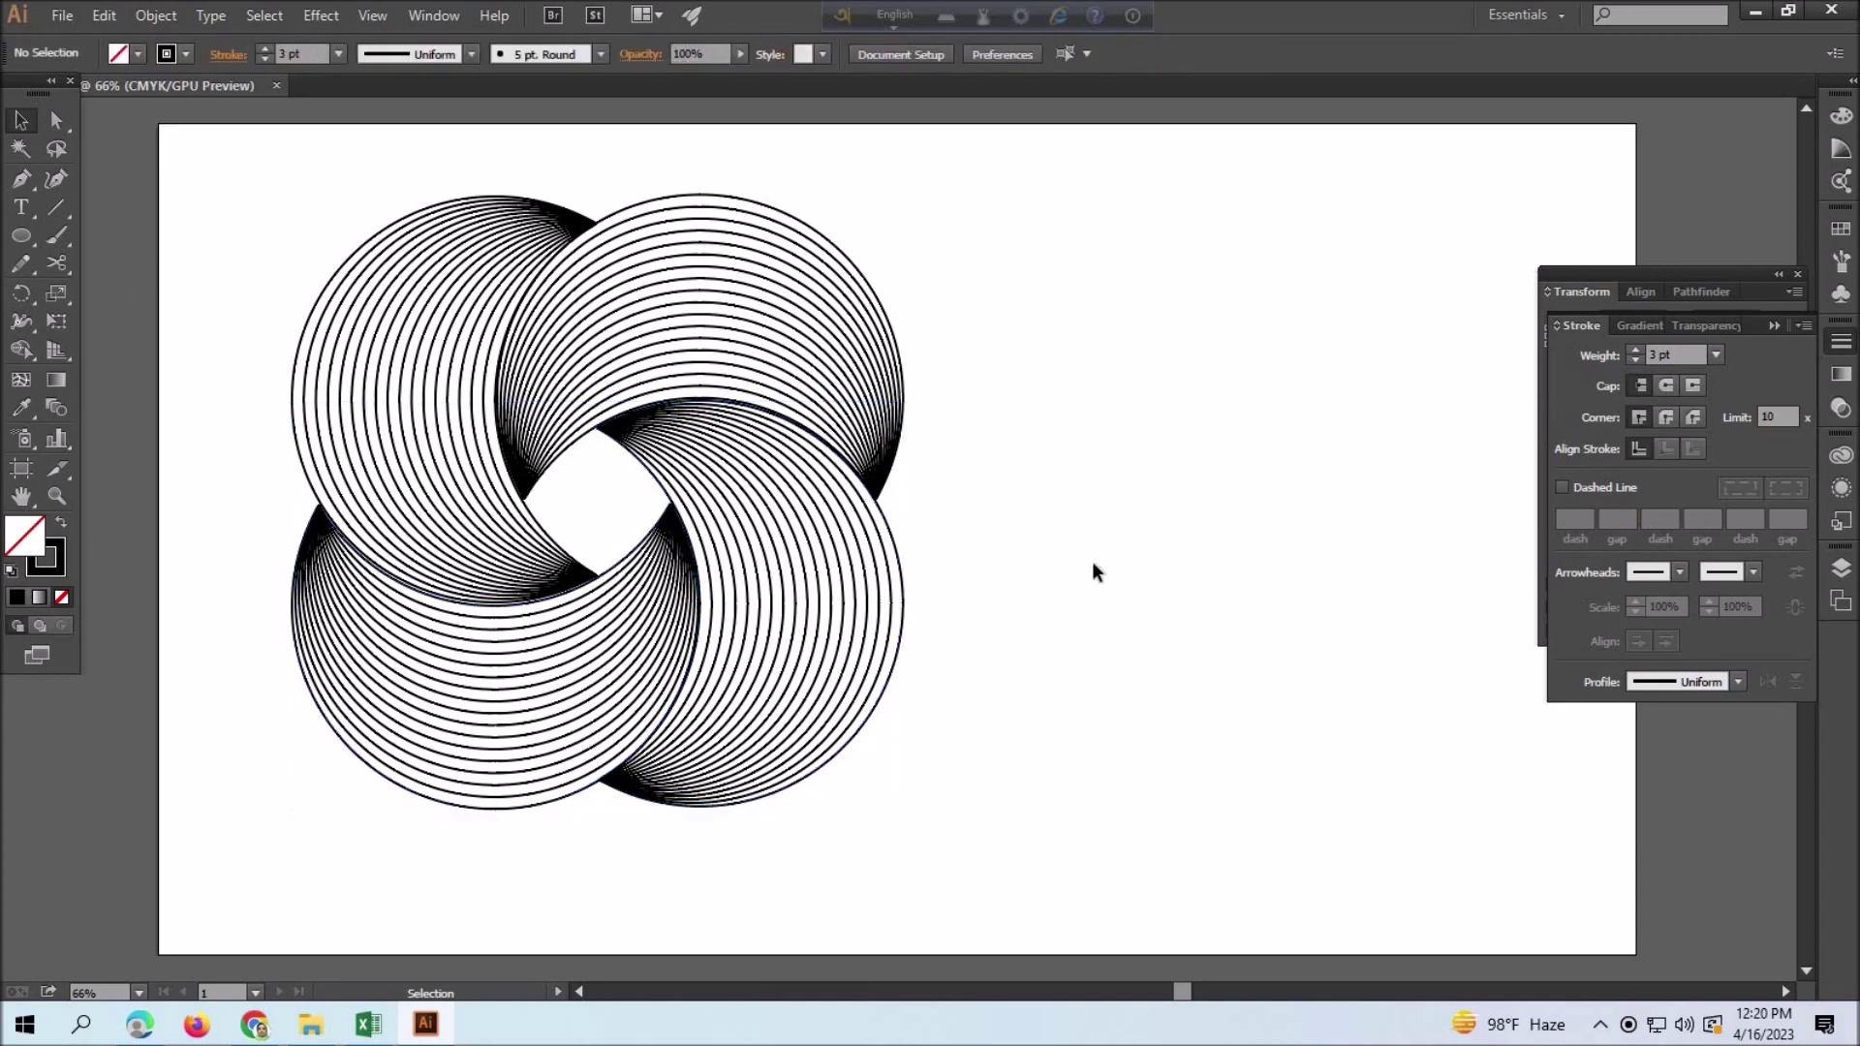
pyautogui.moveTo(1038, 692); pyautogui.dragTo(397, 719)
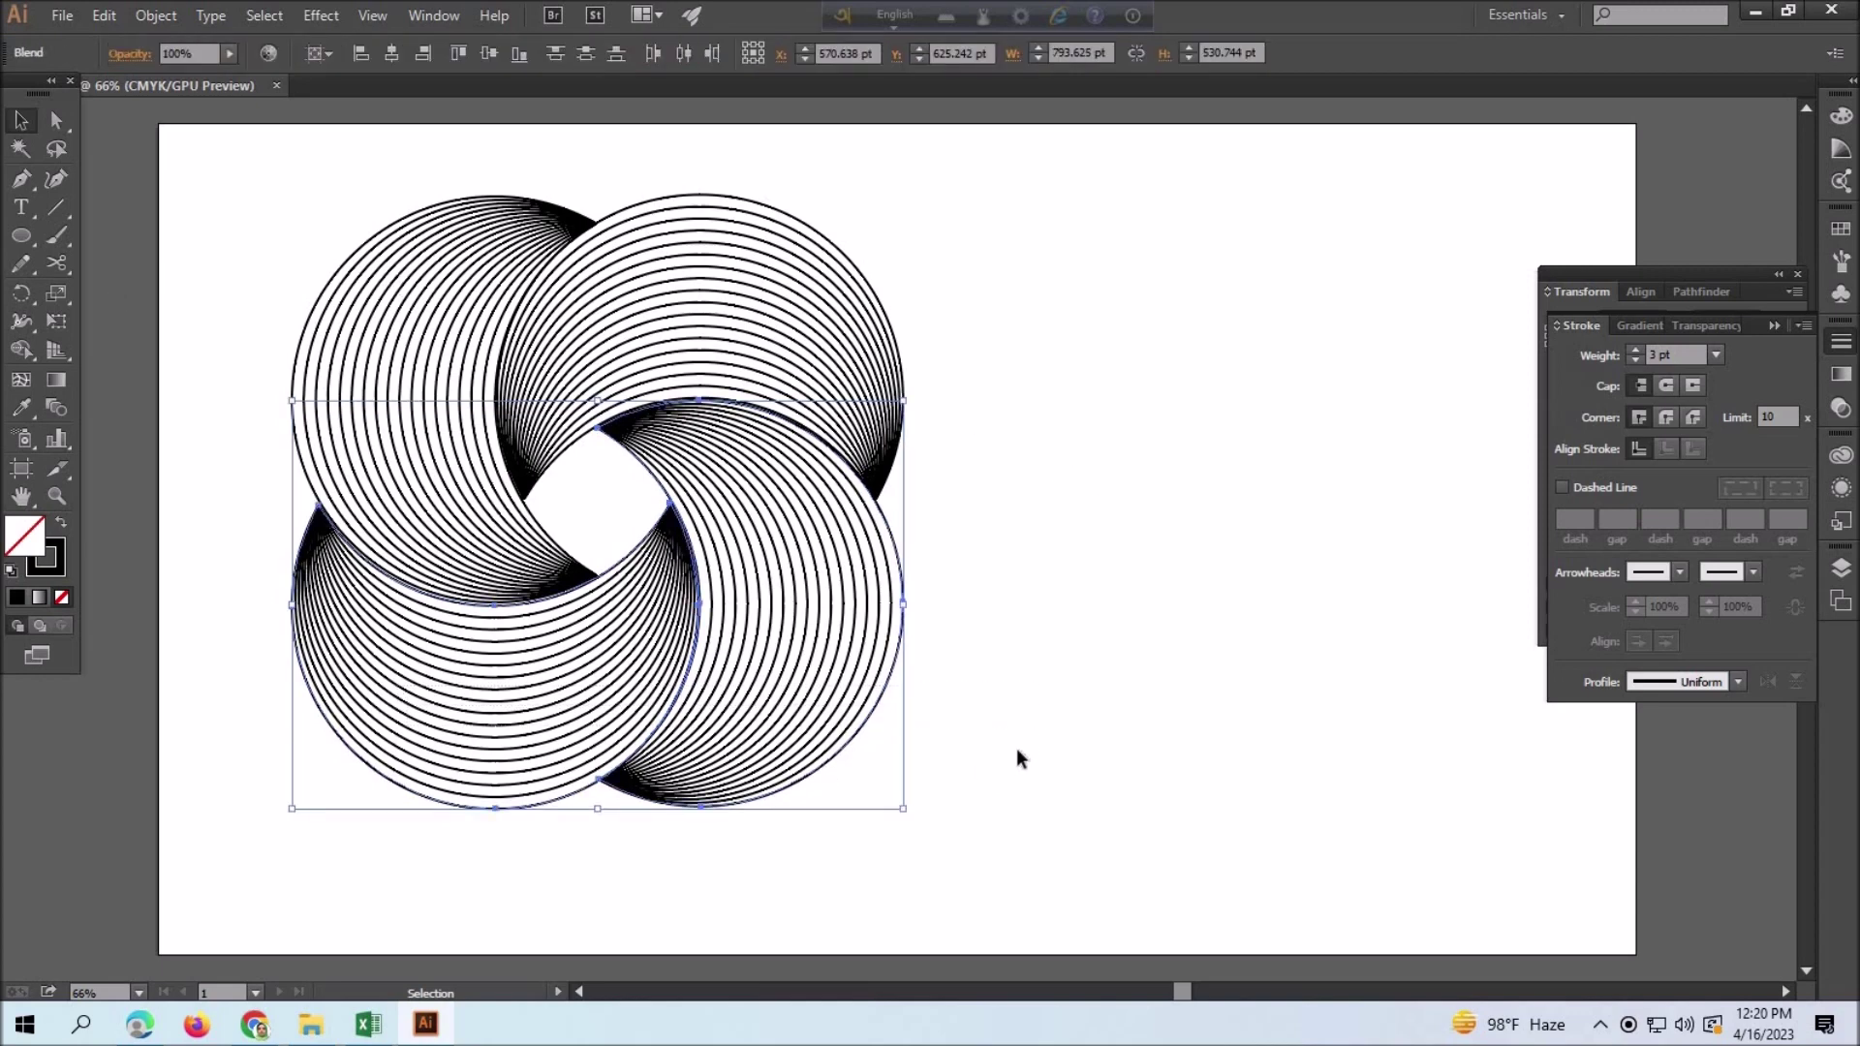
pyautogui.press('Up')
pyautogui.press('Up')
pyautogui.press('Up')
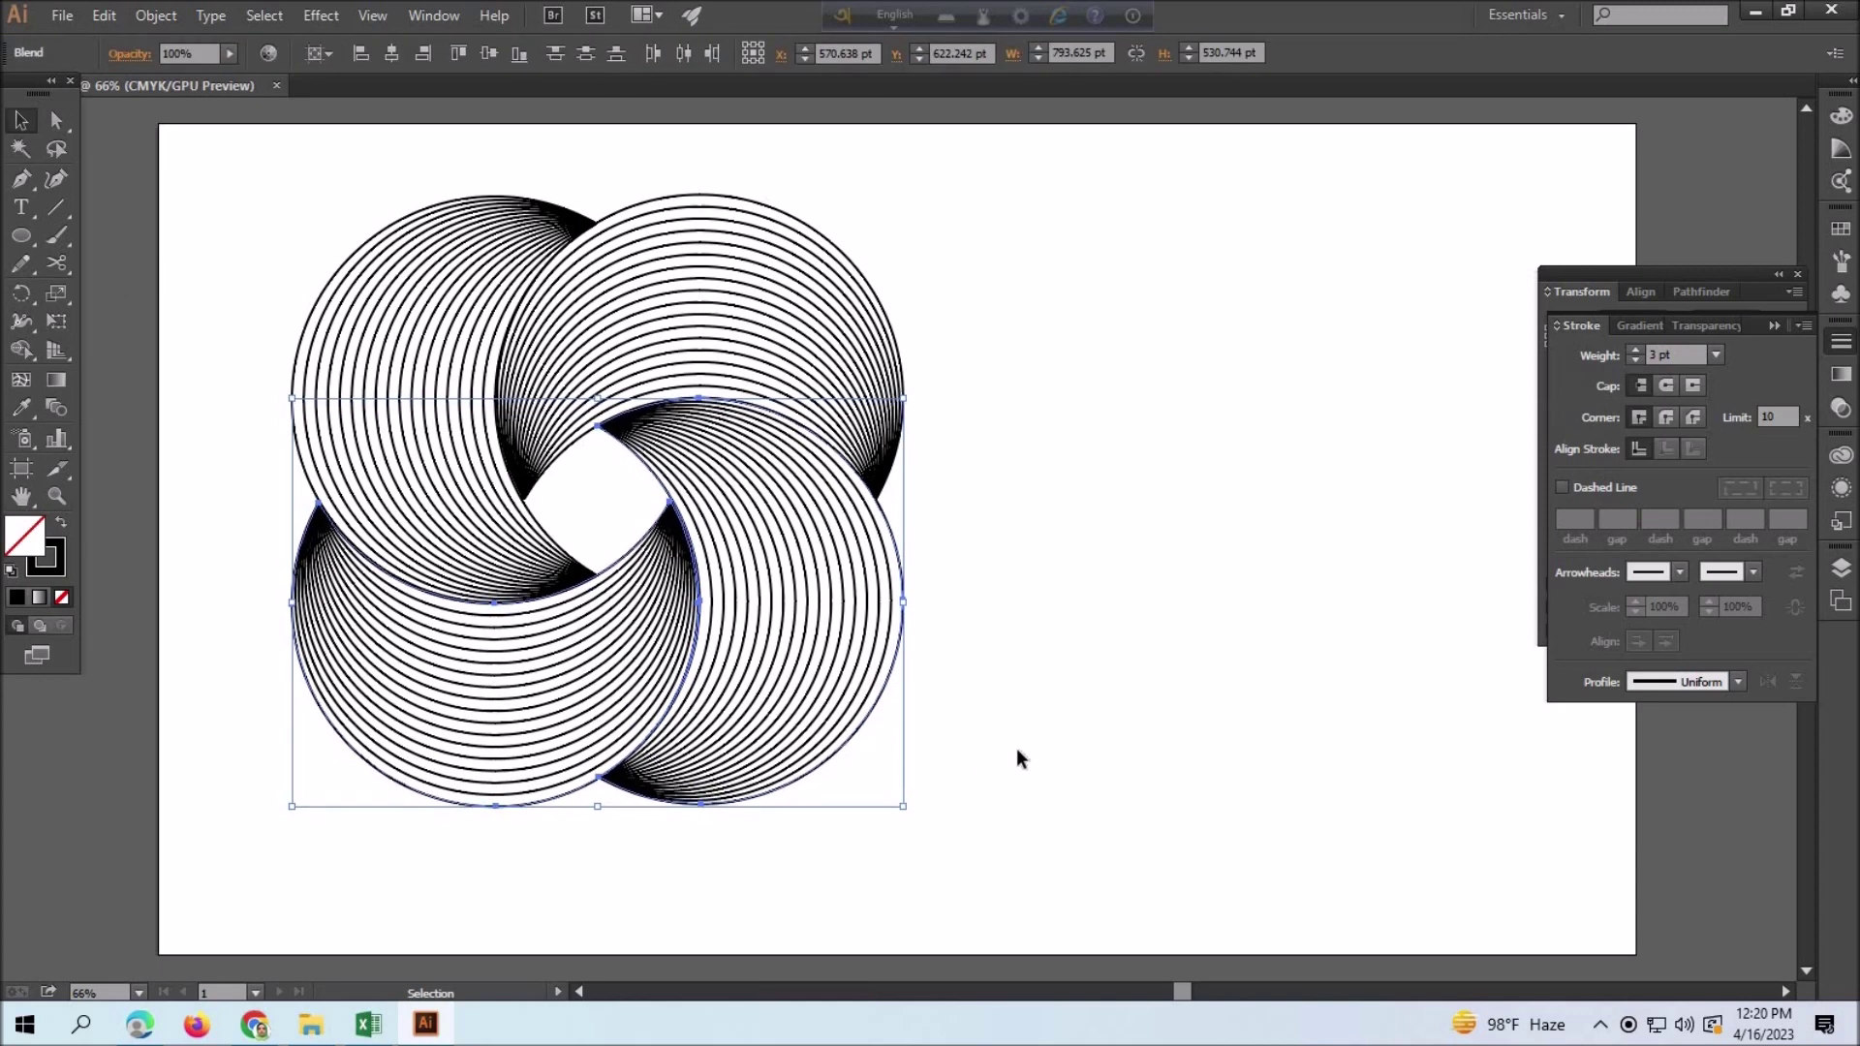
pyautogui.click(1046, 633)
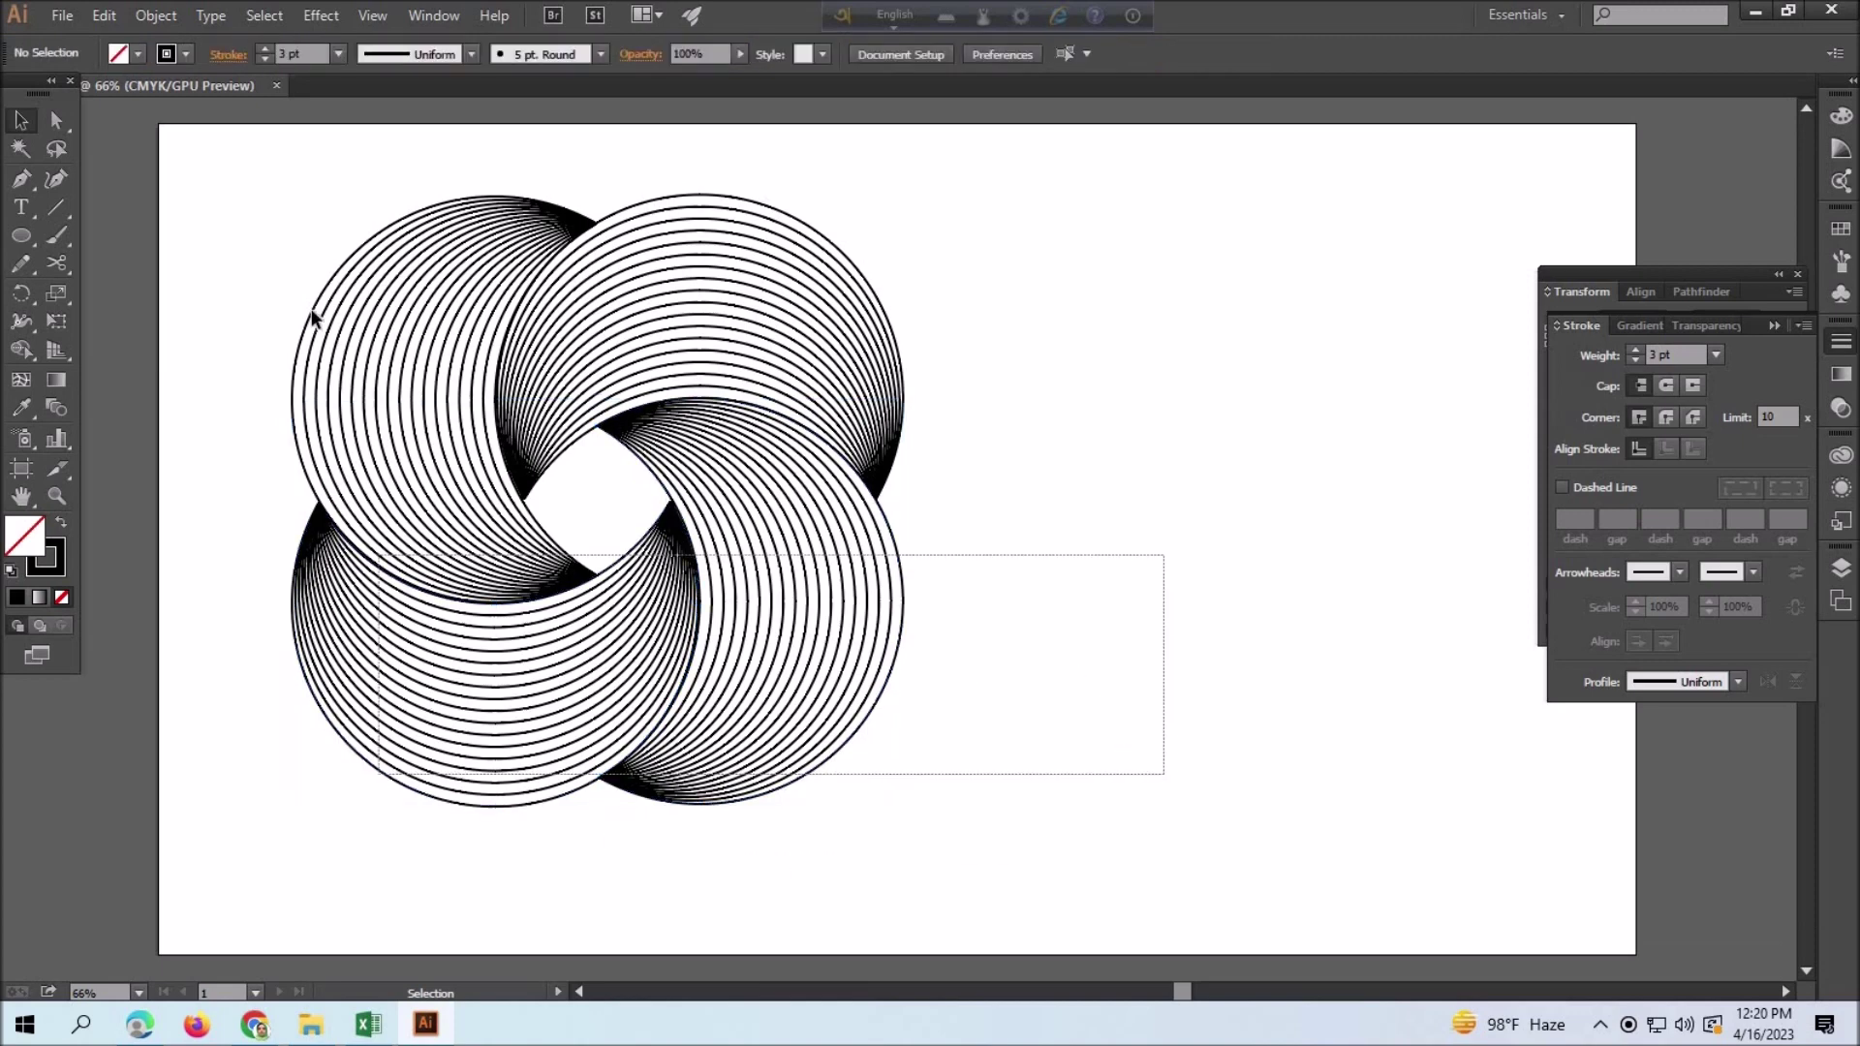
# - Try a green fill on the knot from the Color panel, then undo it
pyautogui.moveTo(1165, 779); pyautogui.dragTo(825, 251)
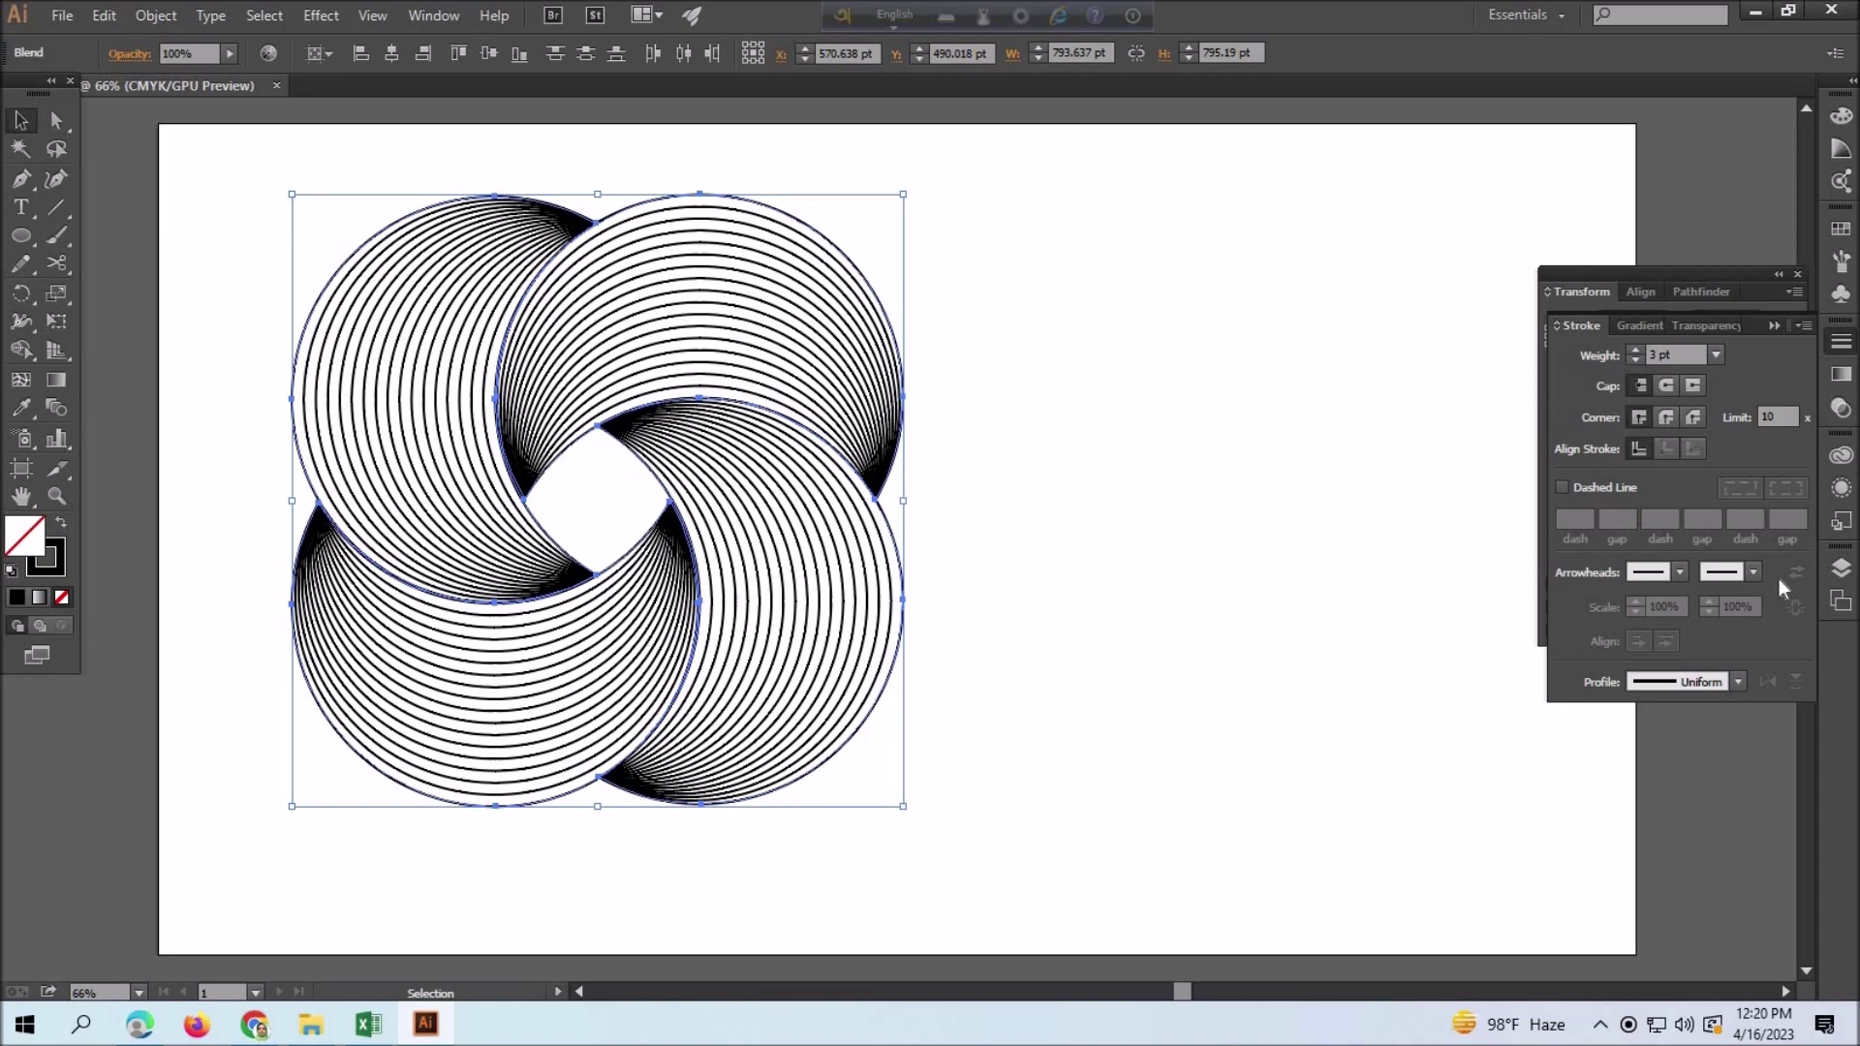
pyautogui.click(1843, 345)
pyautogui.click(1846, 346)
pyautogui.click(1844, 153)
pyautogui.click(1844, 119)
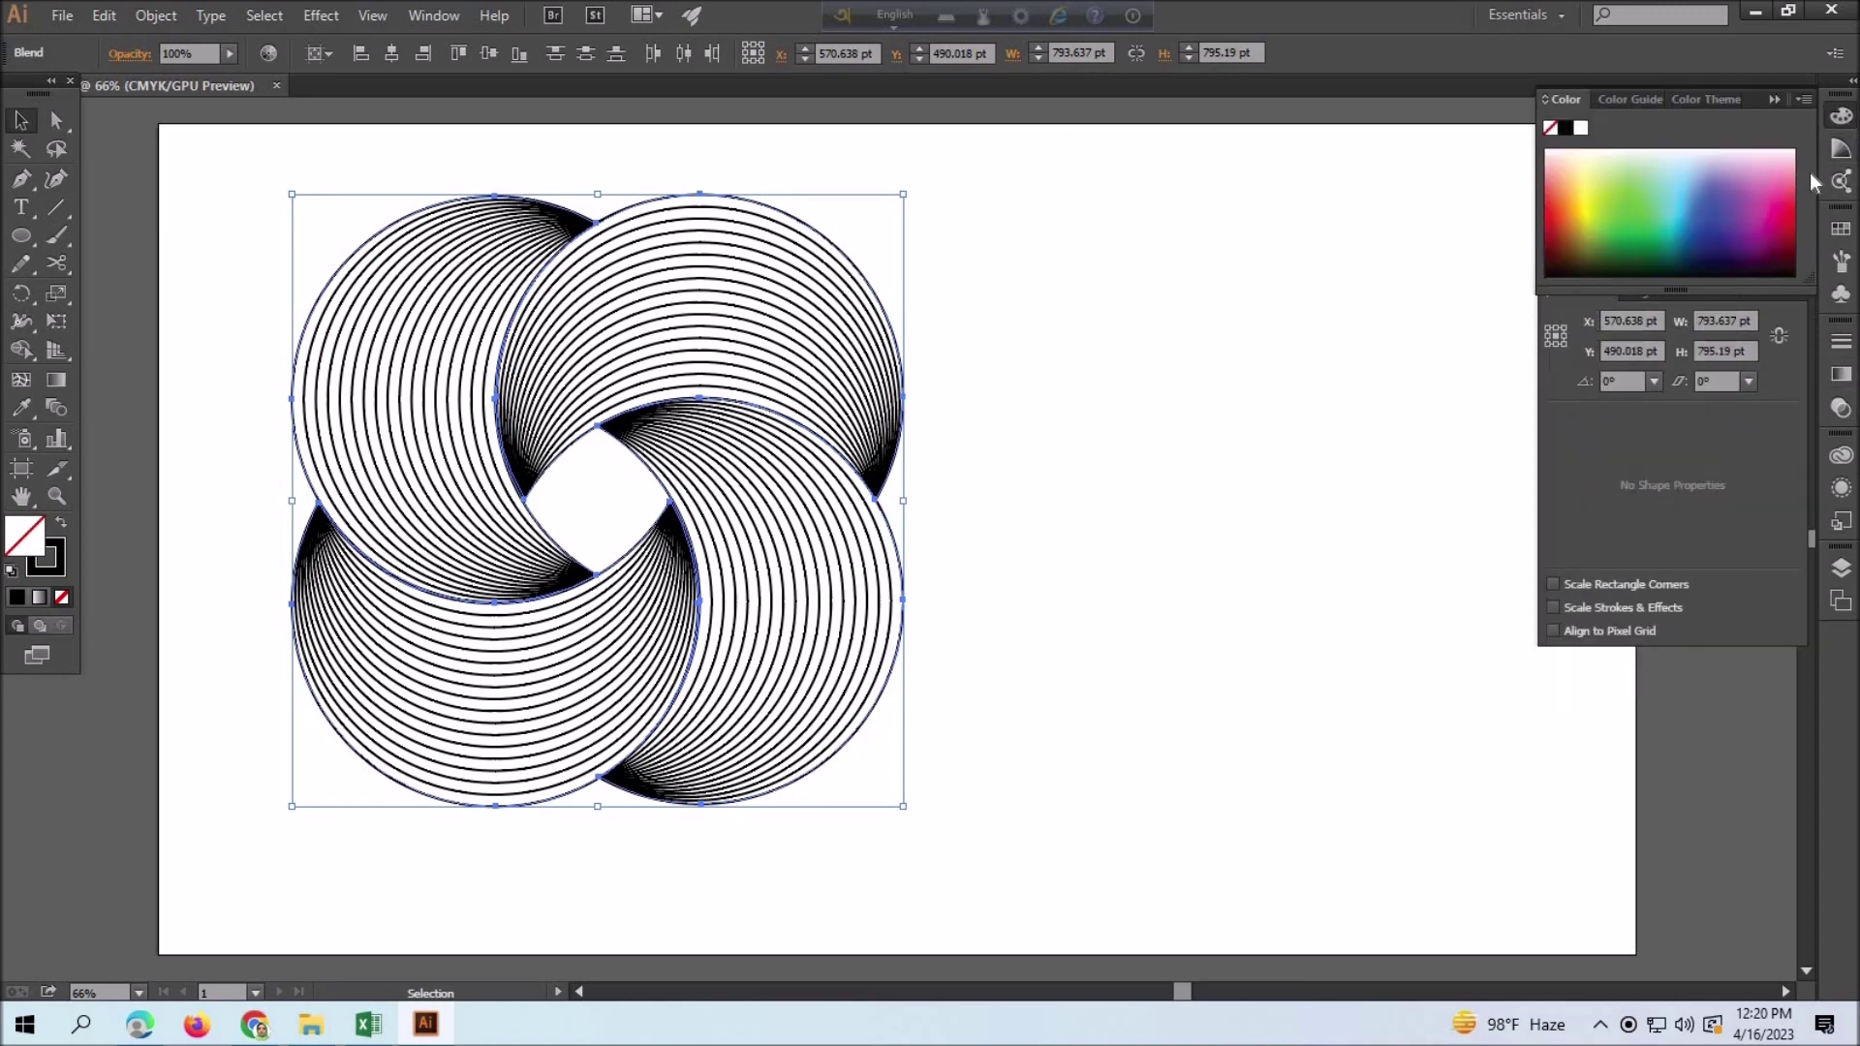
pyautogui.click(1654, 197)
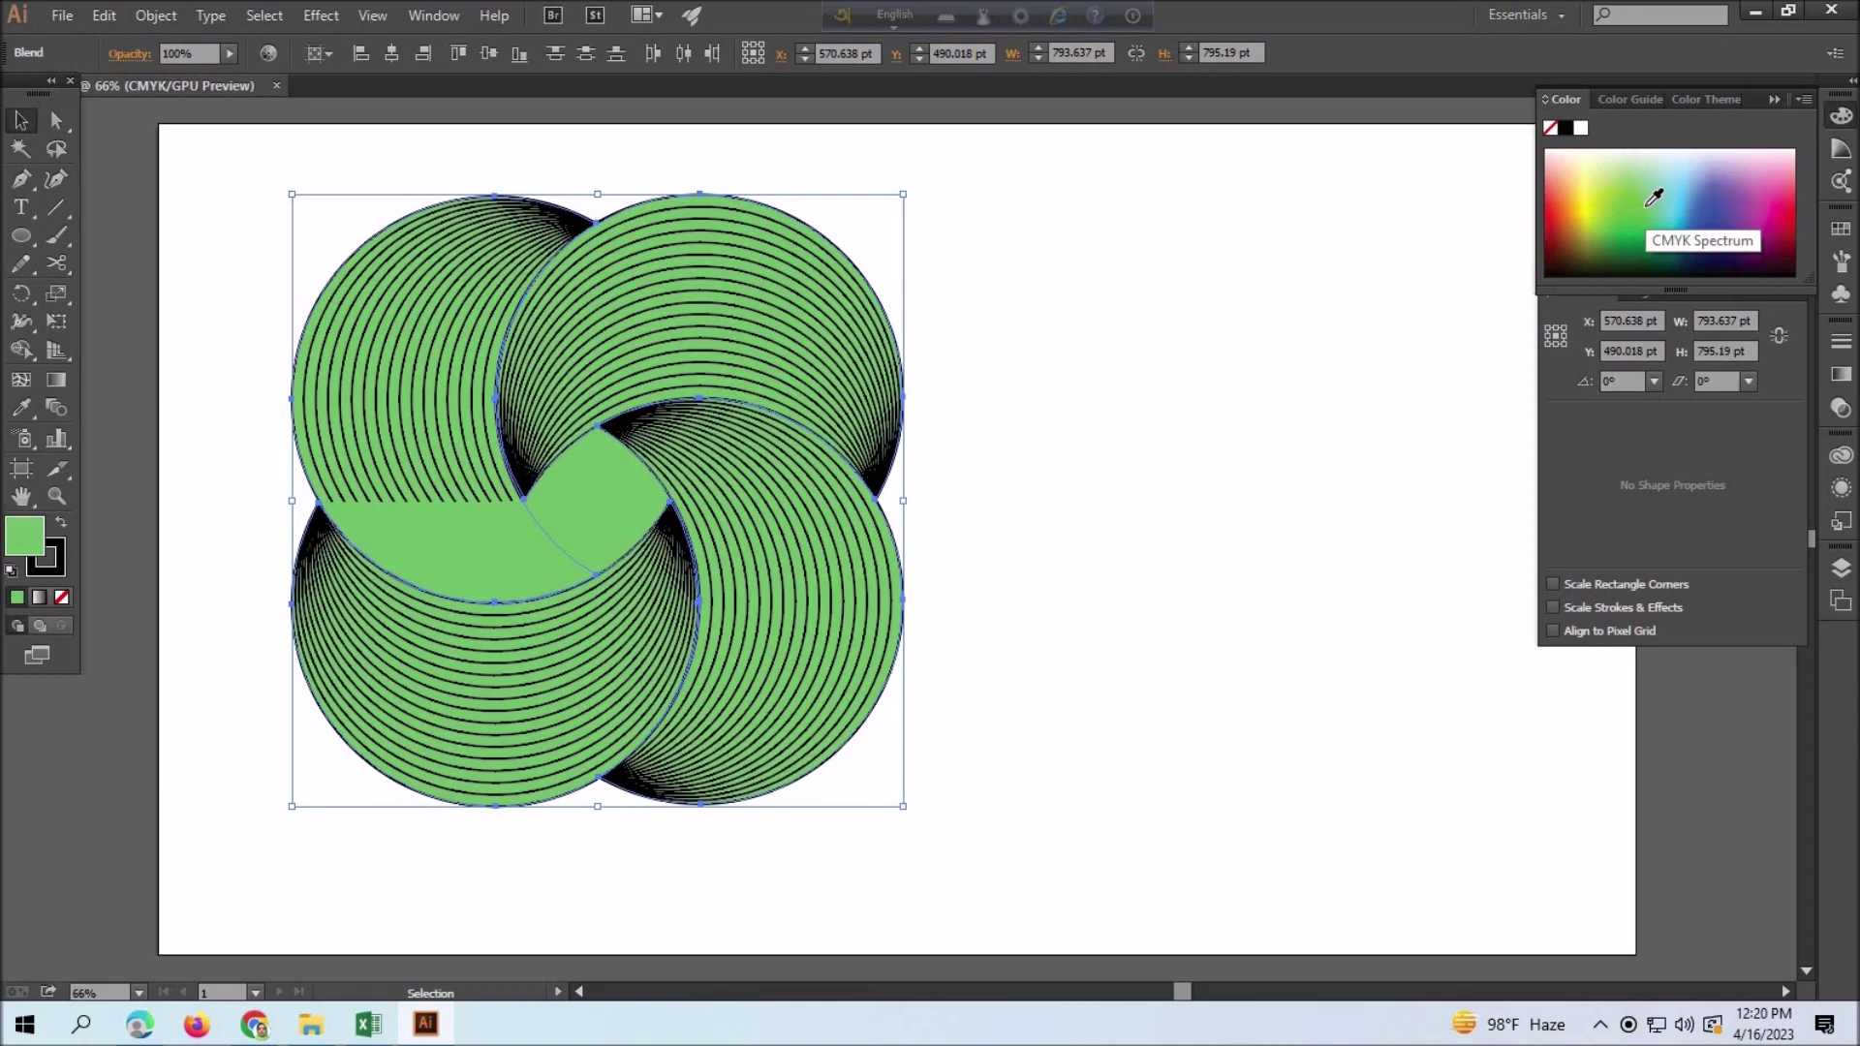
pyautogui.press('/')
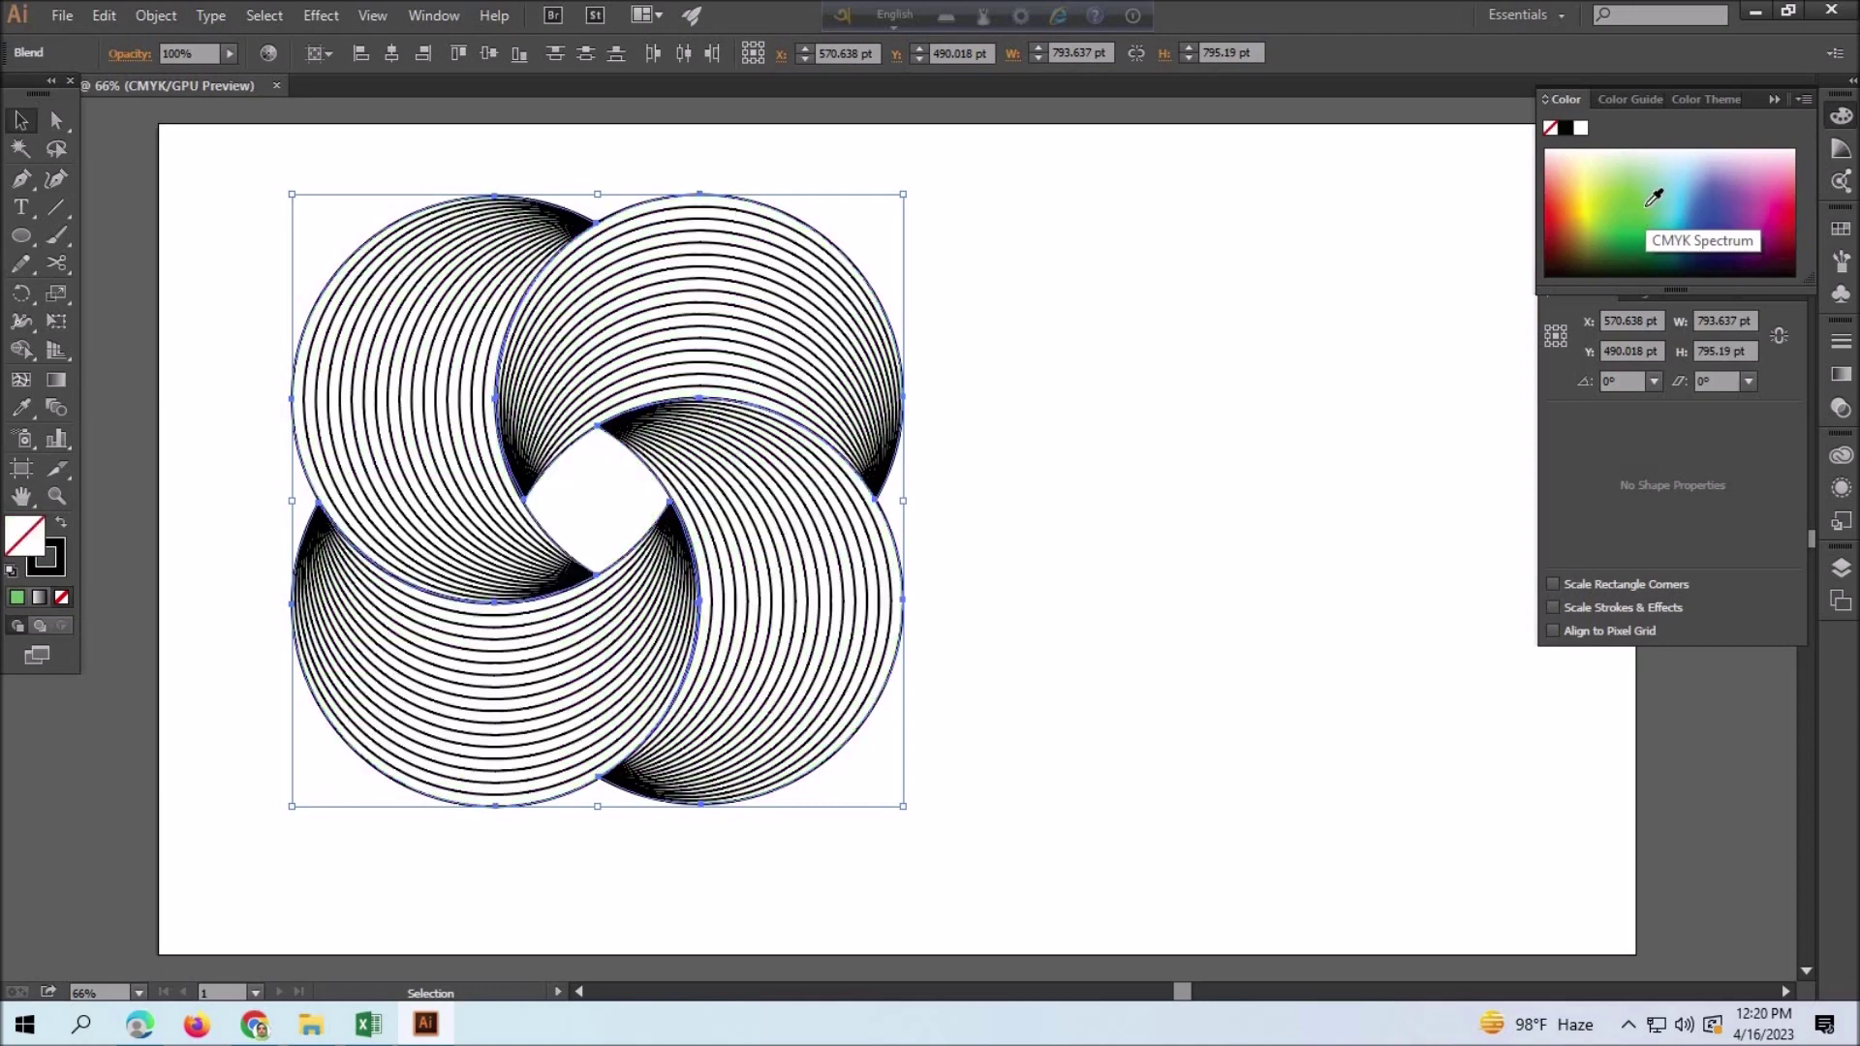
# - Deselect the knot and show the Transparency panel in the right dock
pyautogui.click(104, 15)
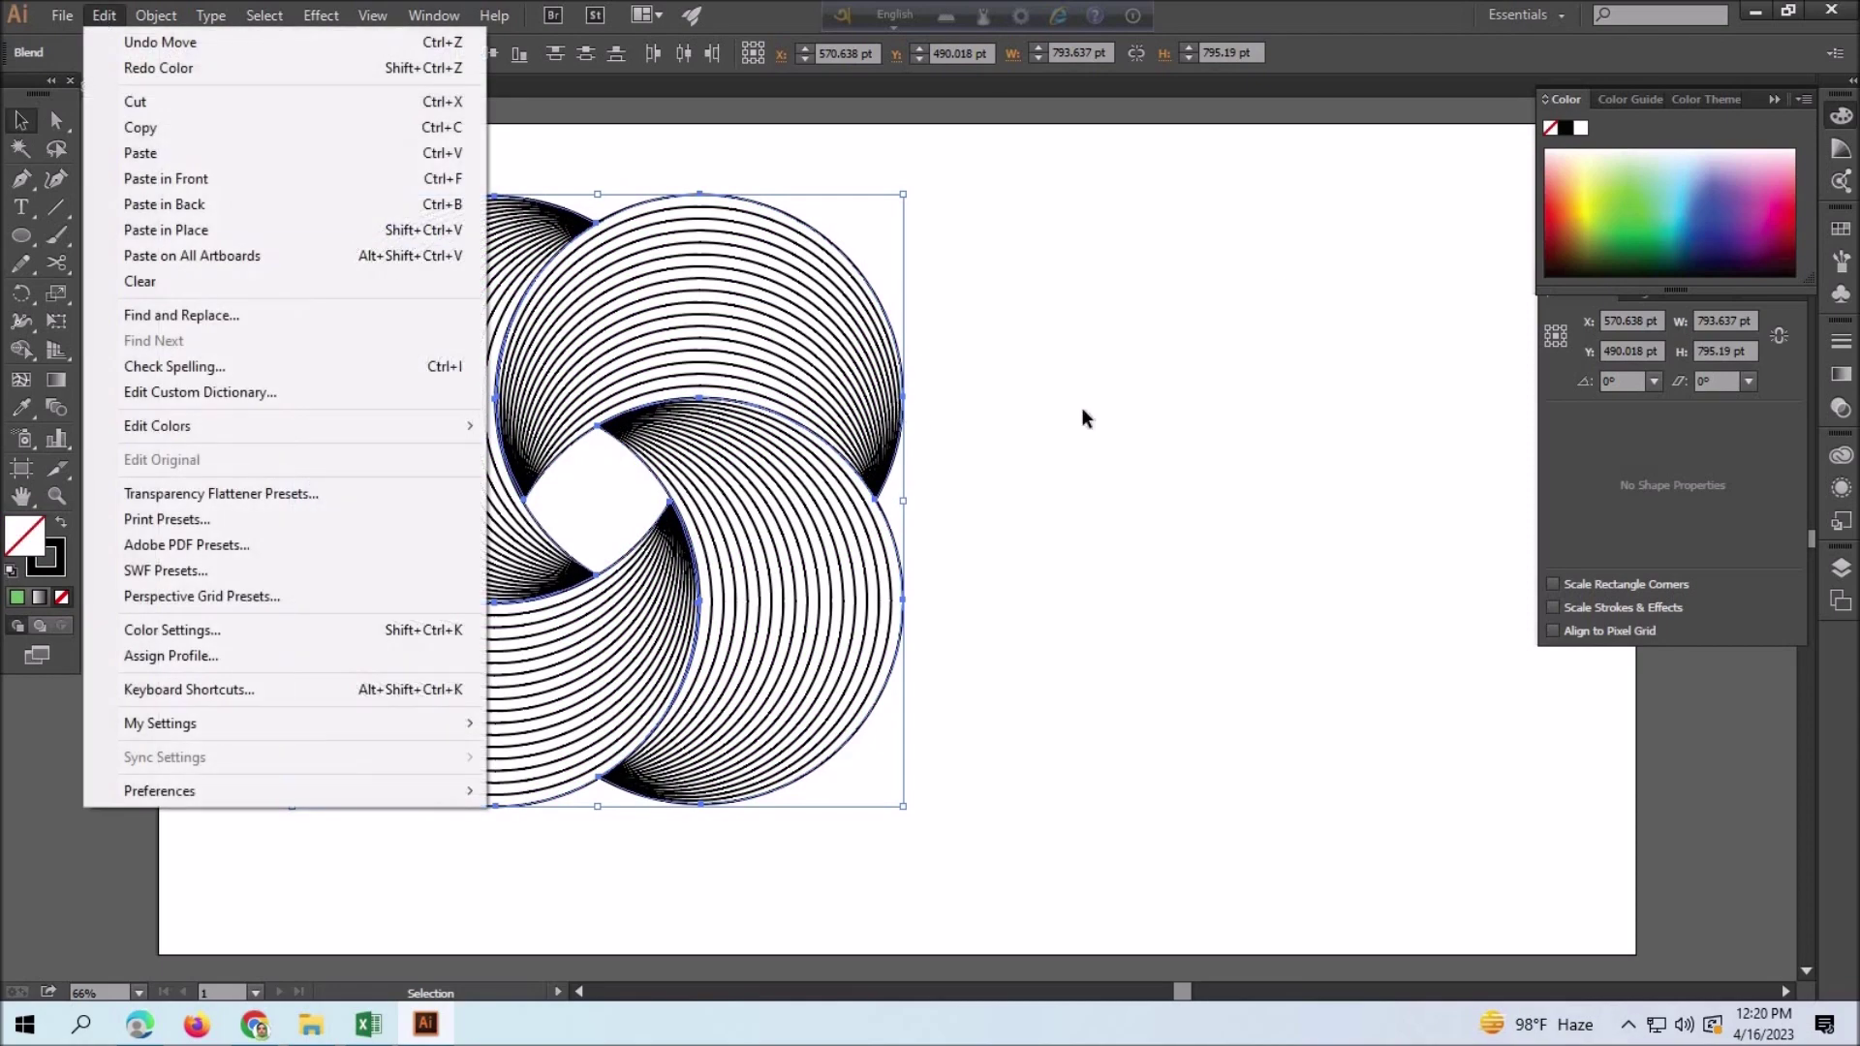
pyautogui.click(107, 148)
pyautogui.moveTo(288, 198); pyautogui.dragTo(930, 760)
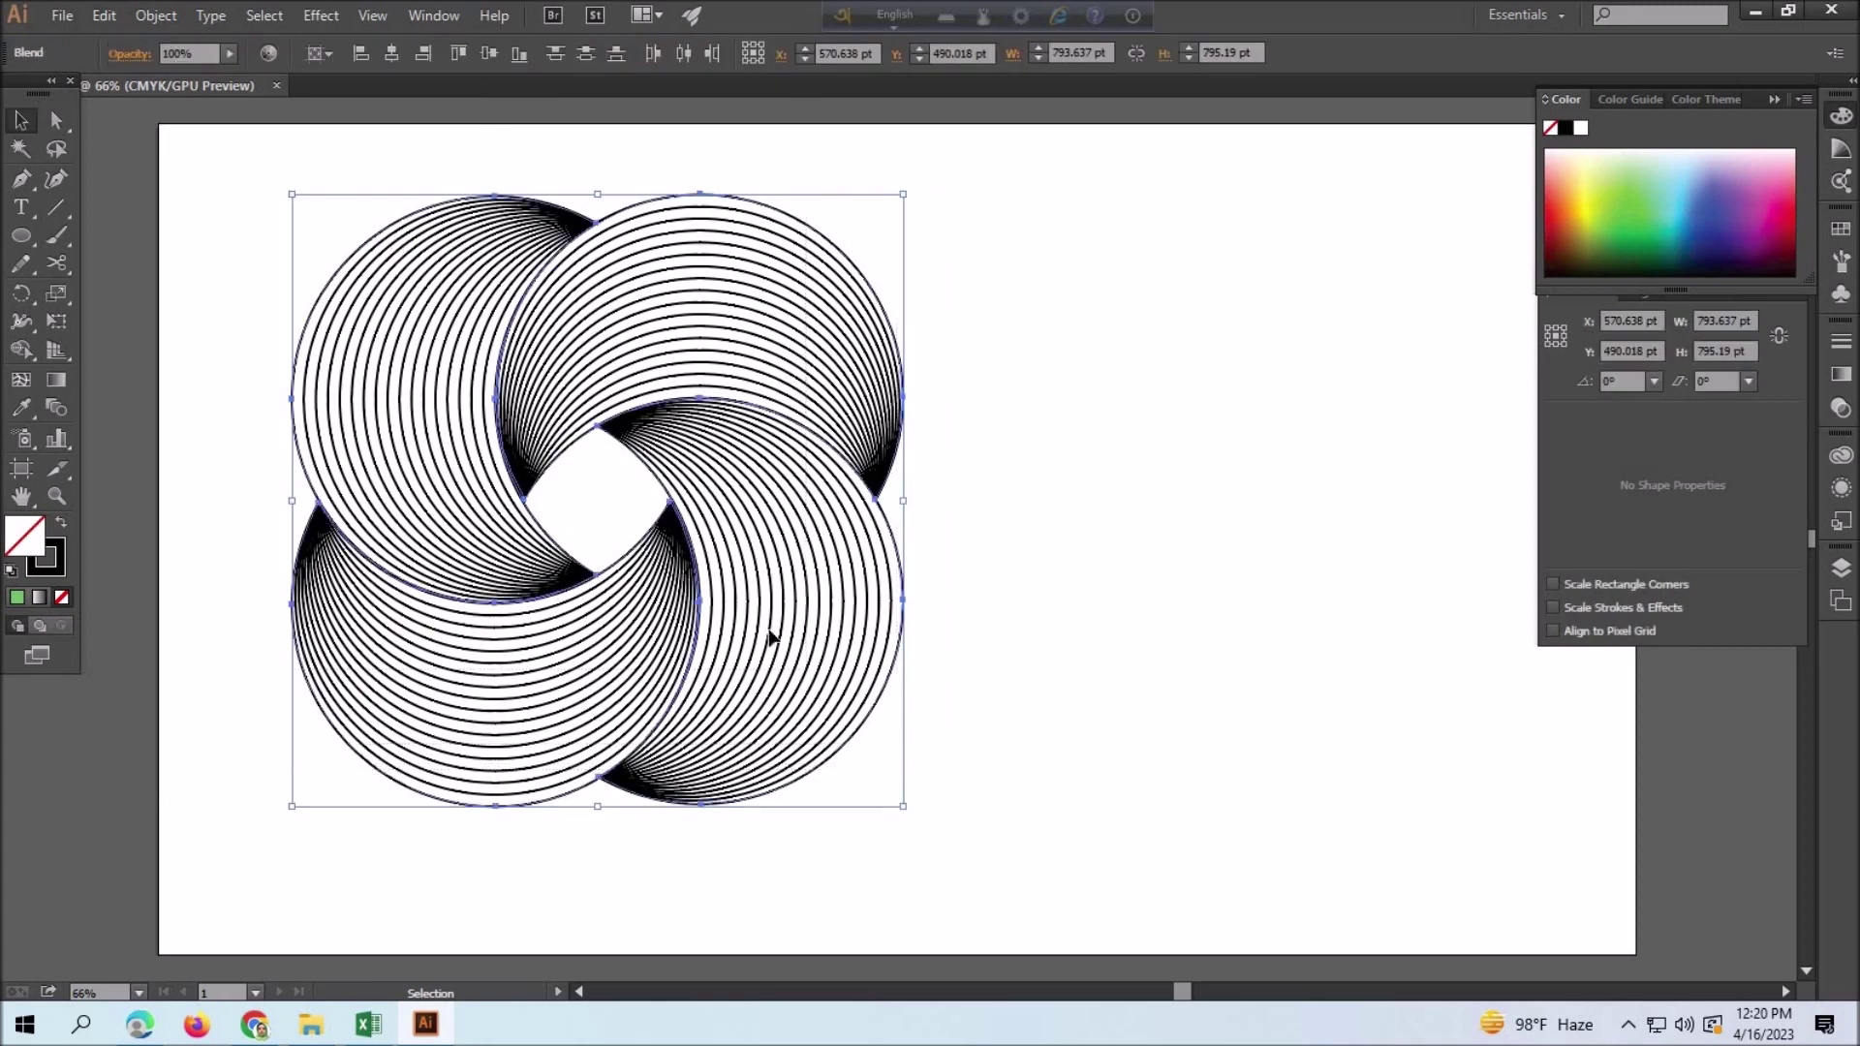
pyautogui.click(105, 15)
pyautogui.click(1504, 374)
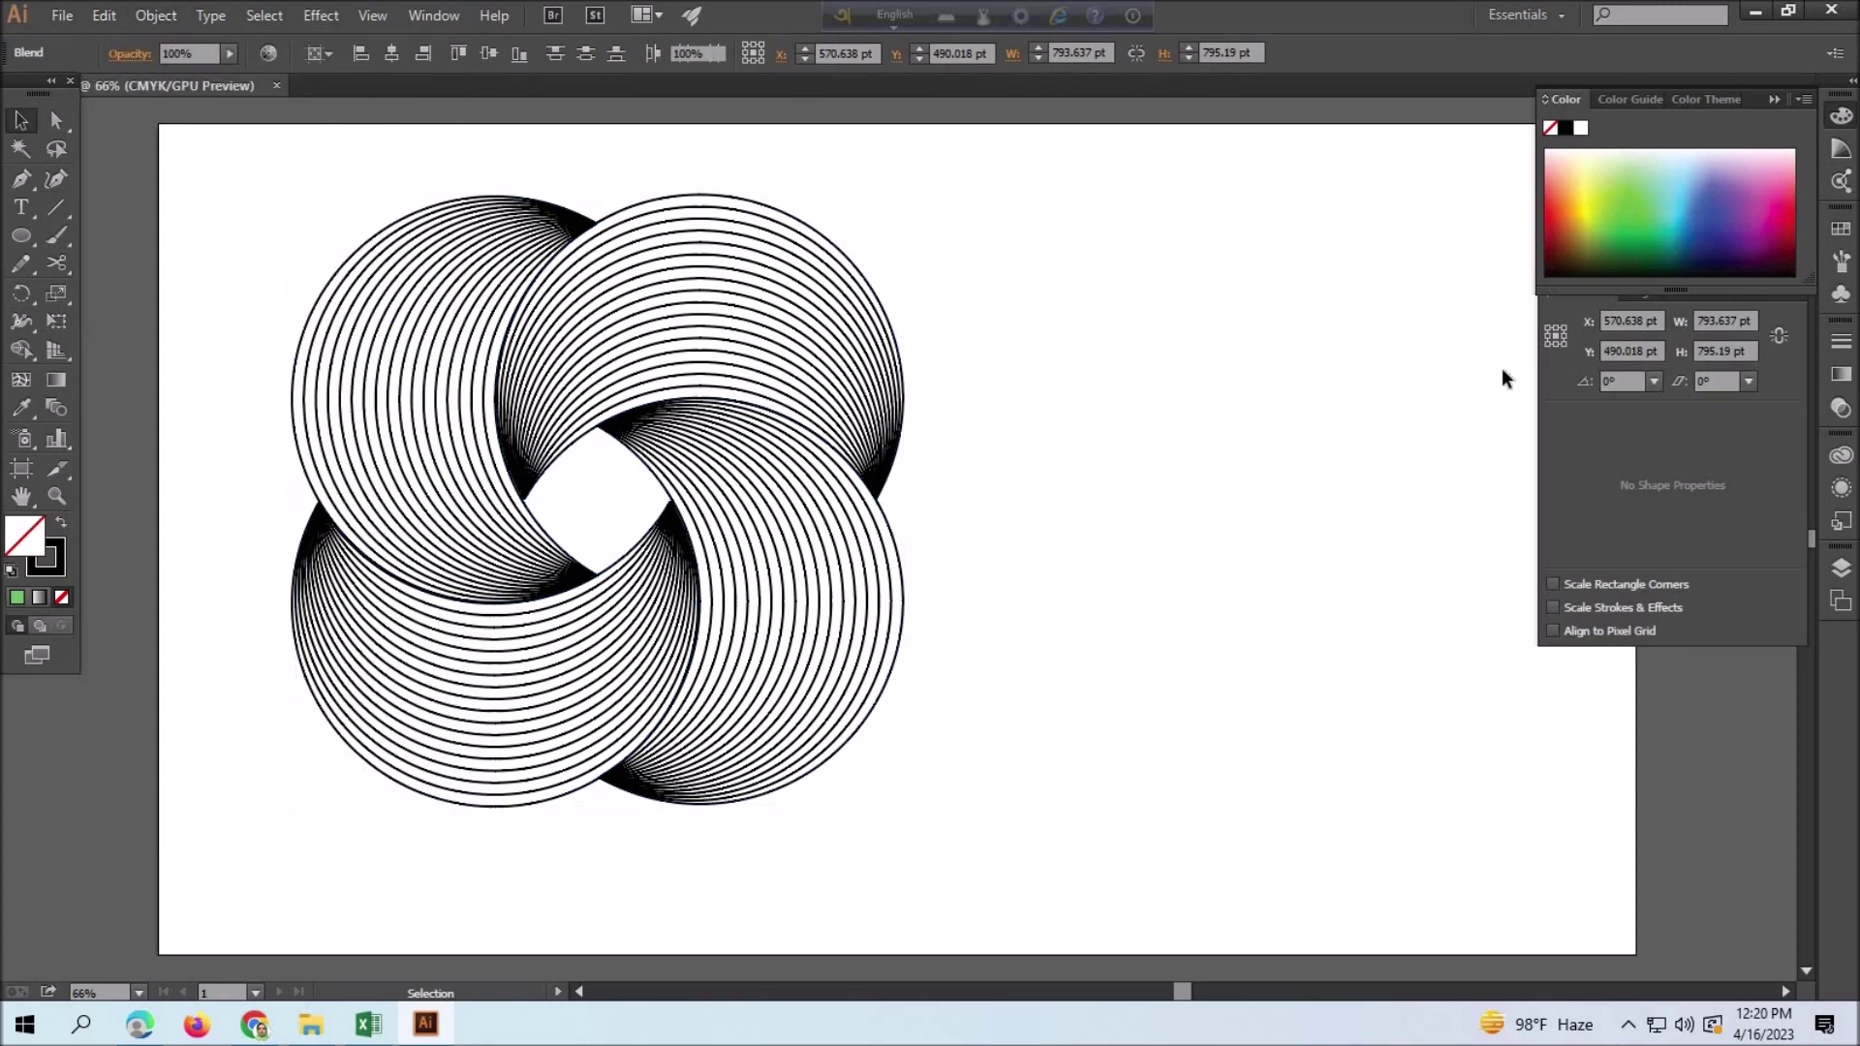
pyautogui.click(1842, 409)
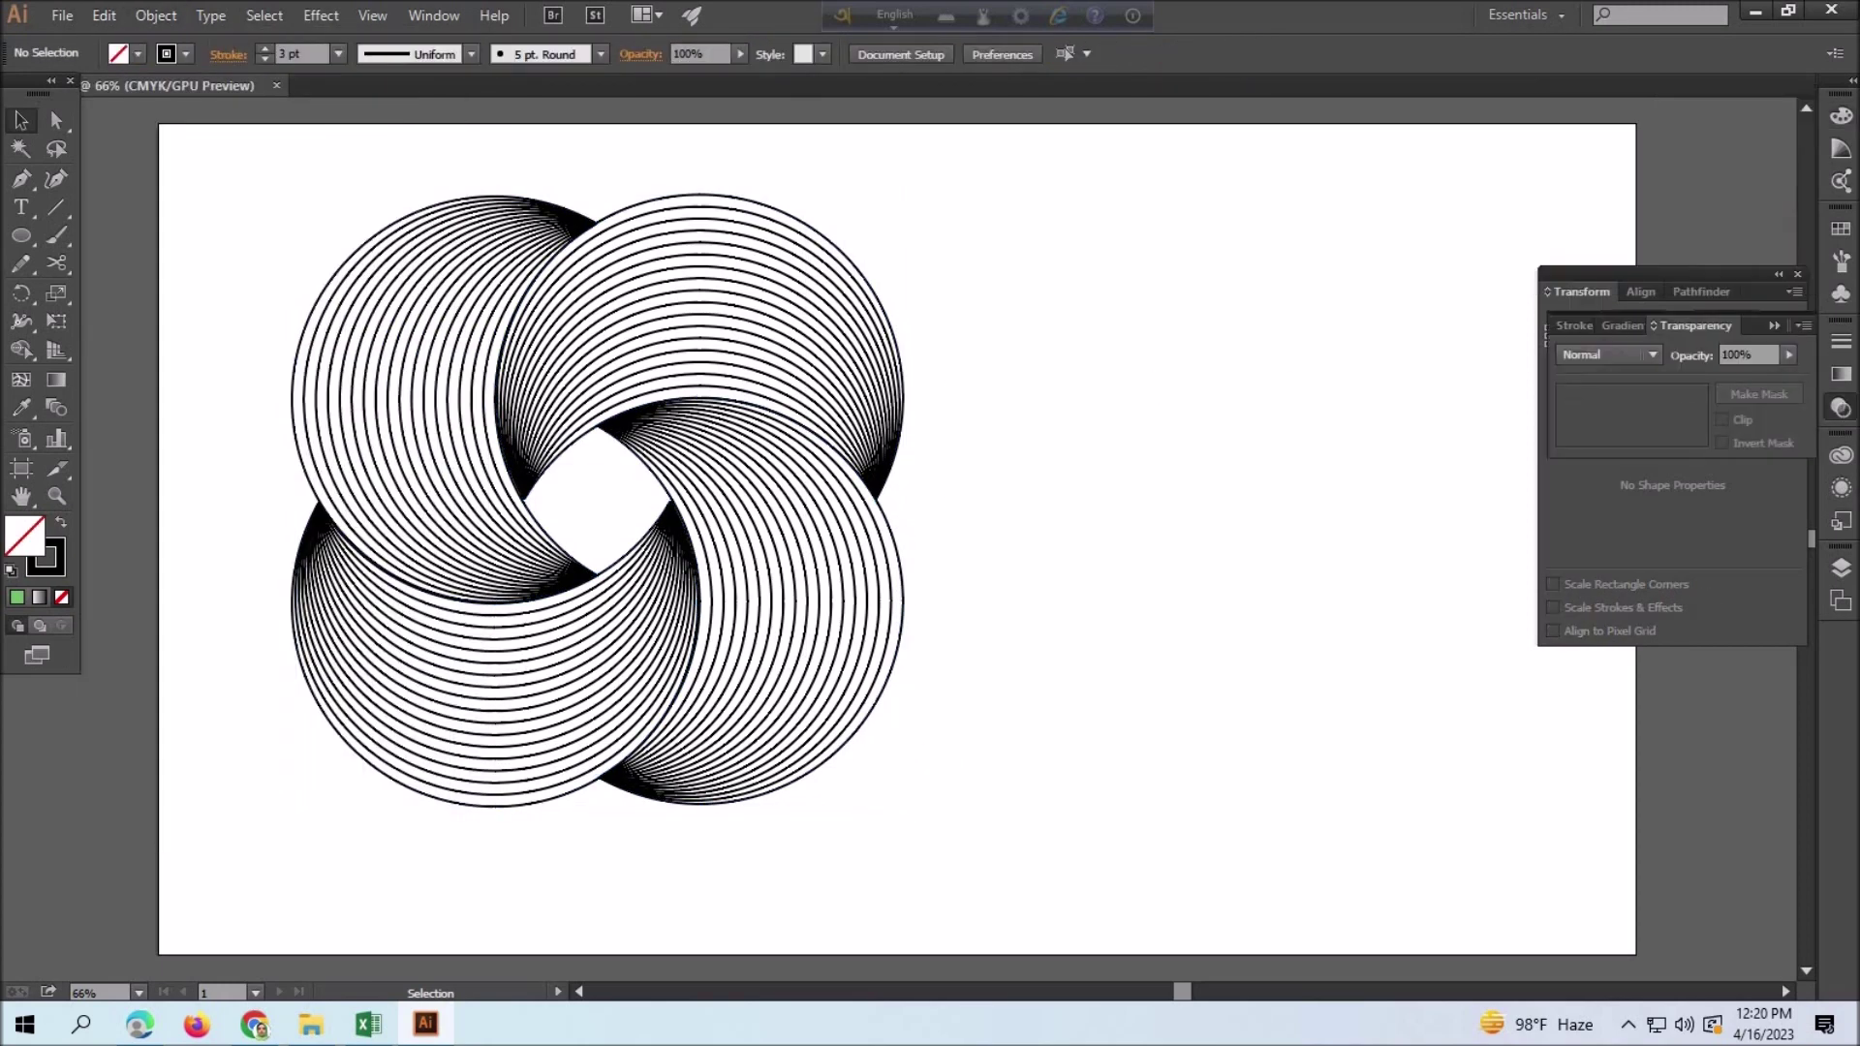
# - Show the Libraries panel, hide the Tools panel, and check the Window and control-bar menus
pyautogui.click(1842, 457)
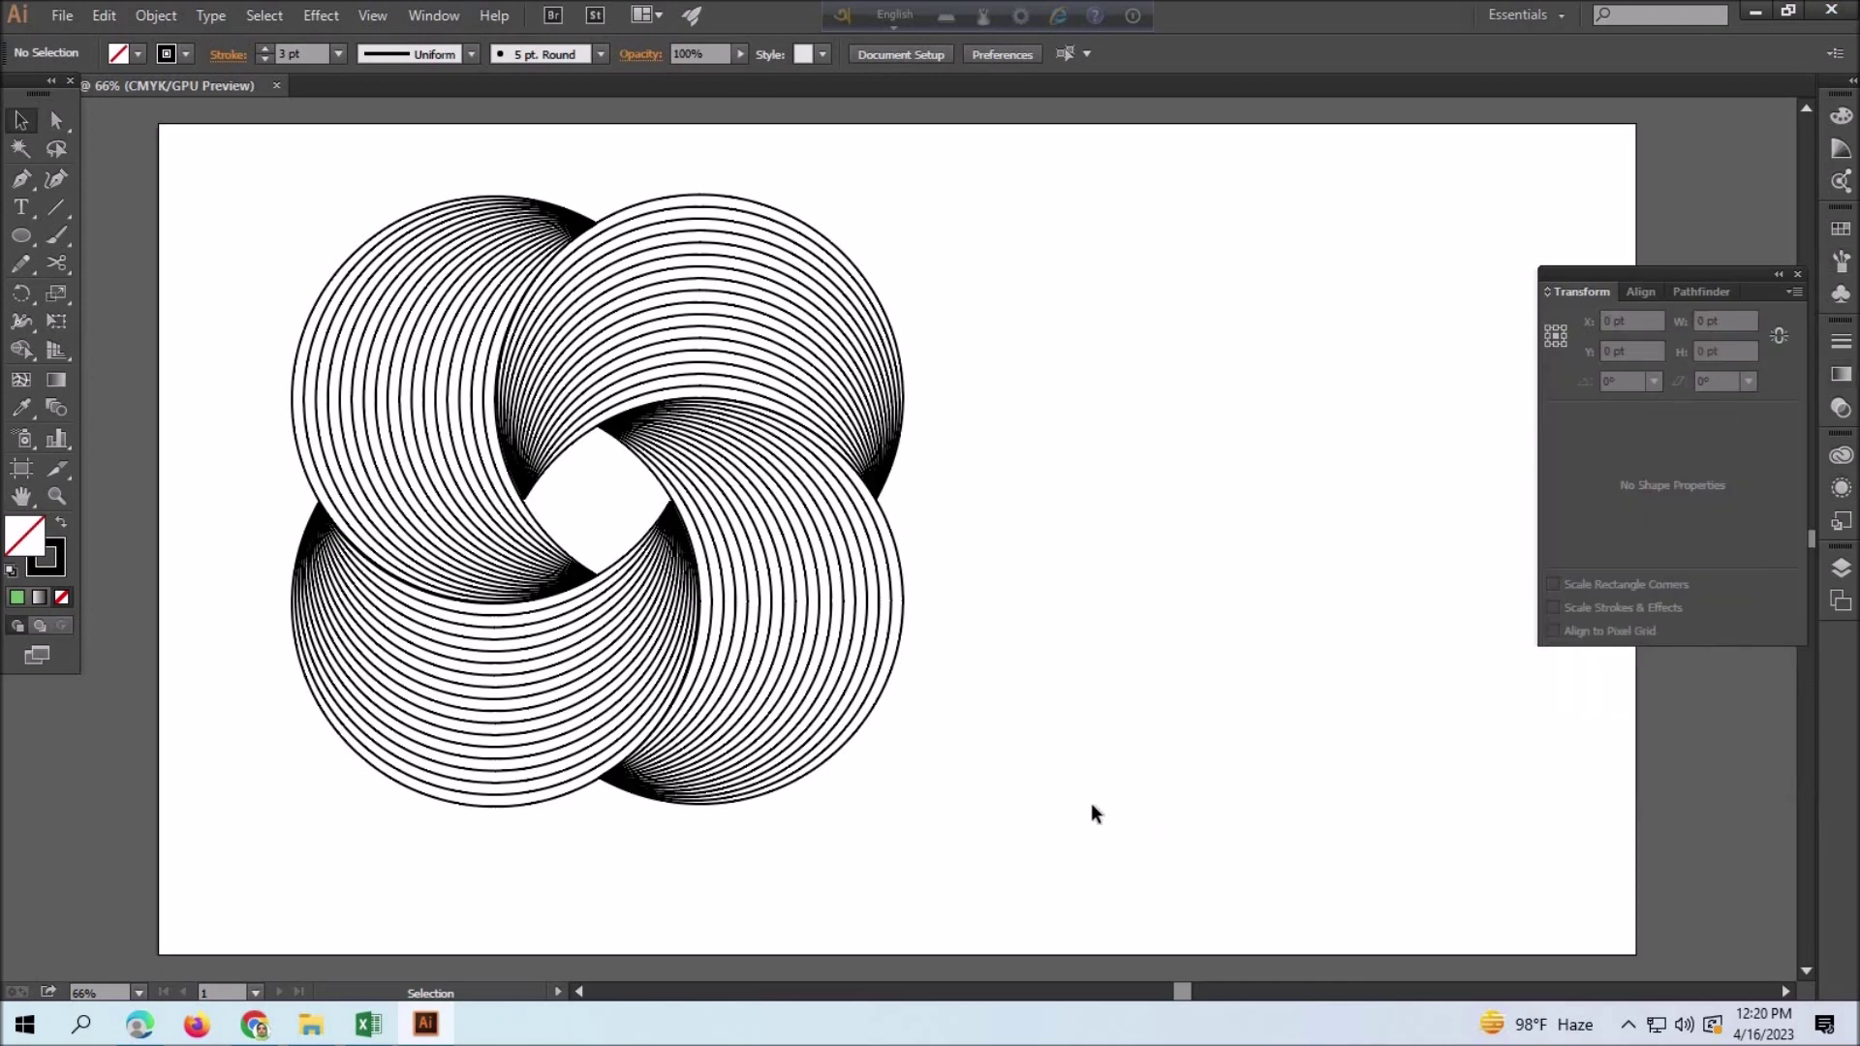
pyautogui.moveTo(1091, 804); pyautogui.dragTo(238, 263)
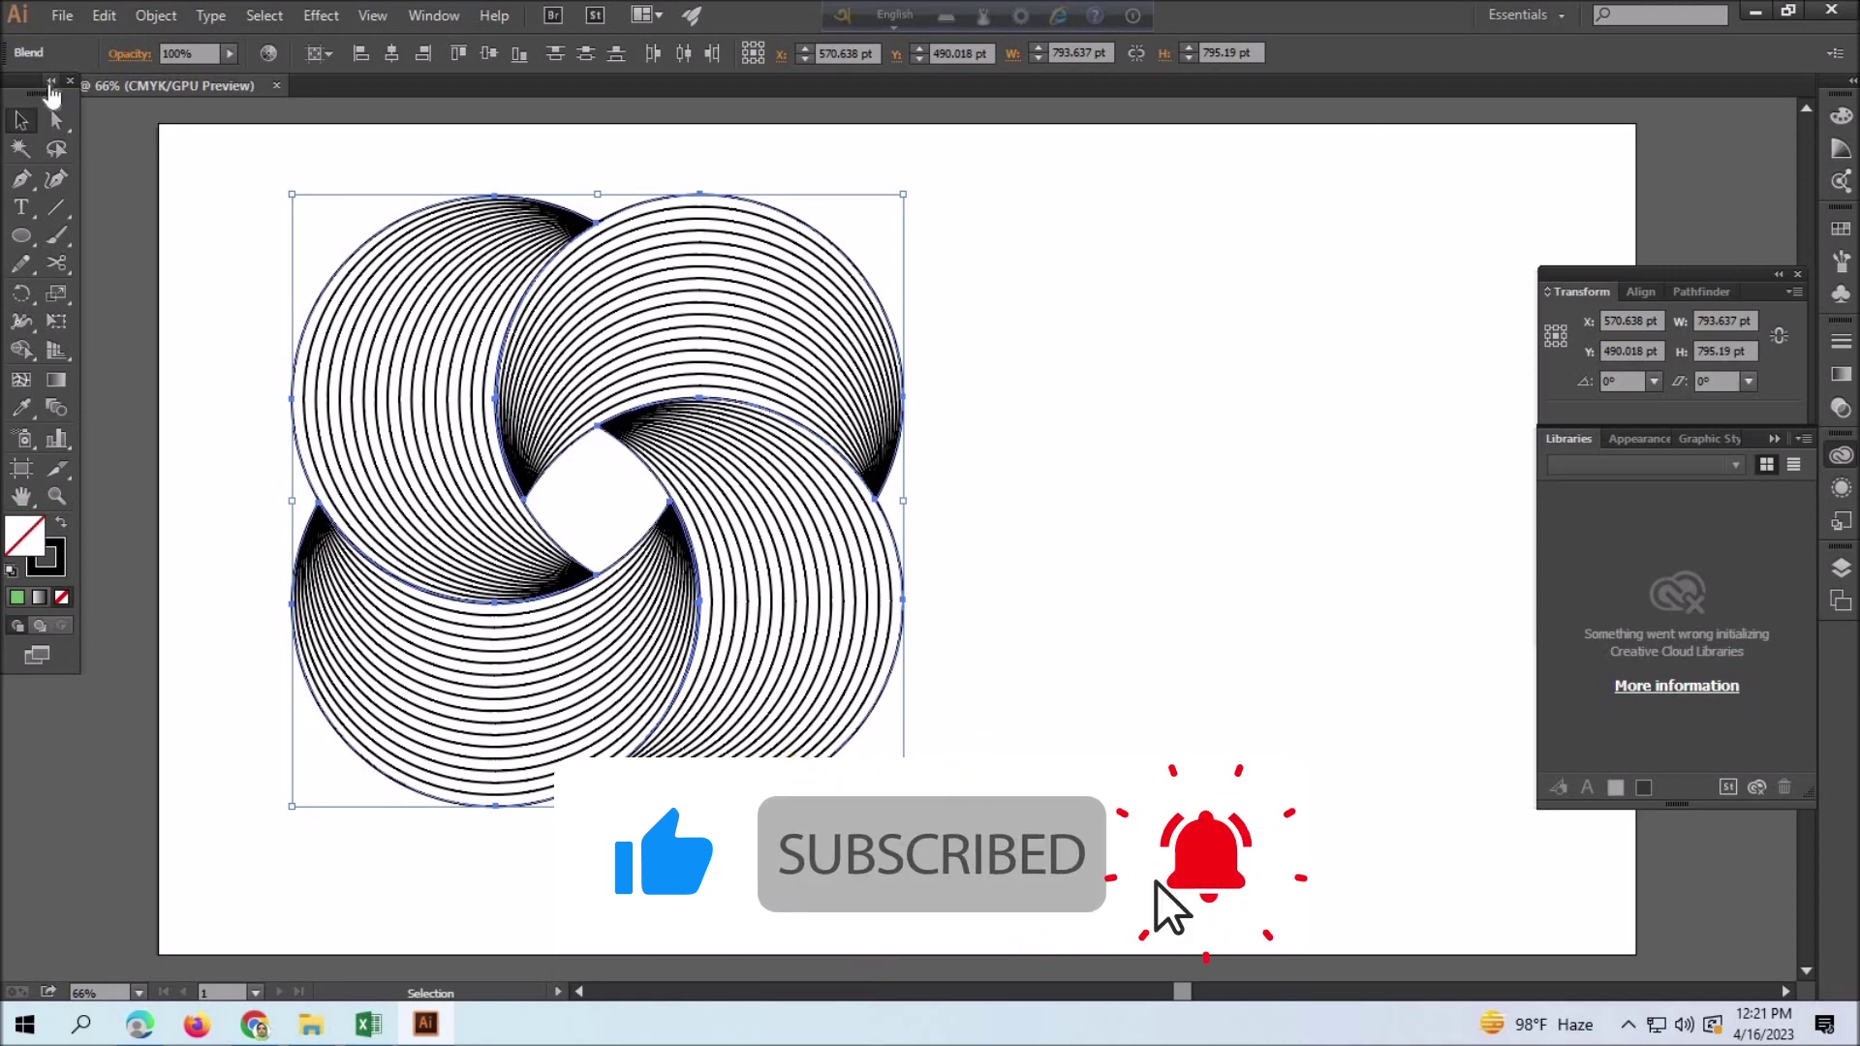
pyautogui.click(52, 83)
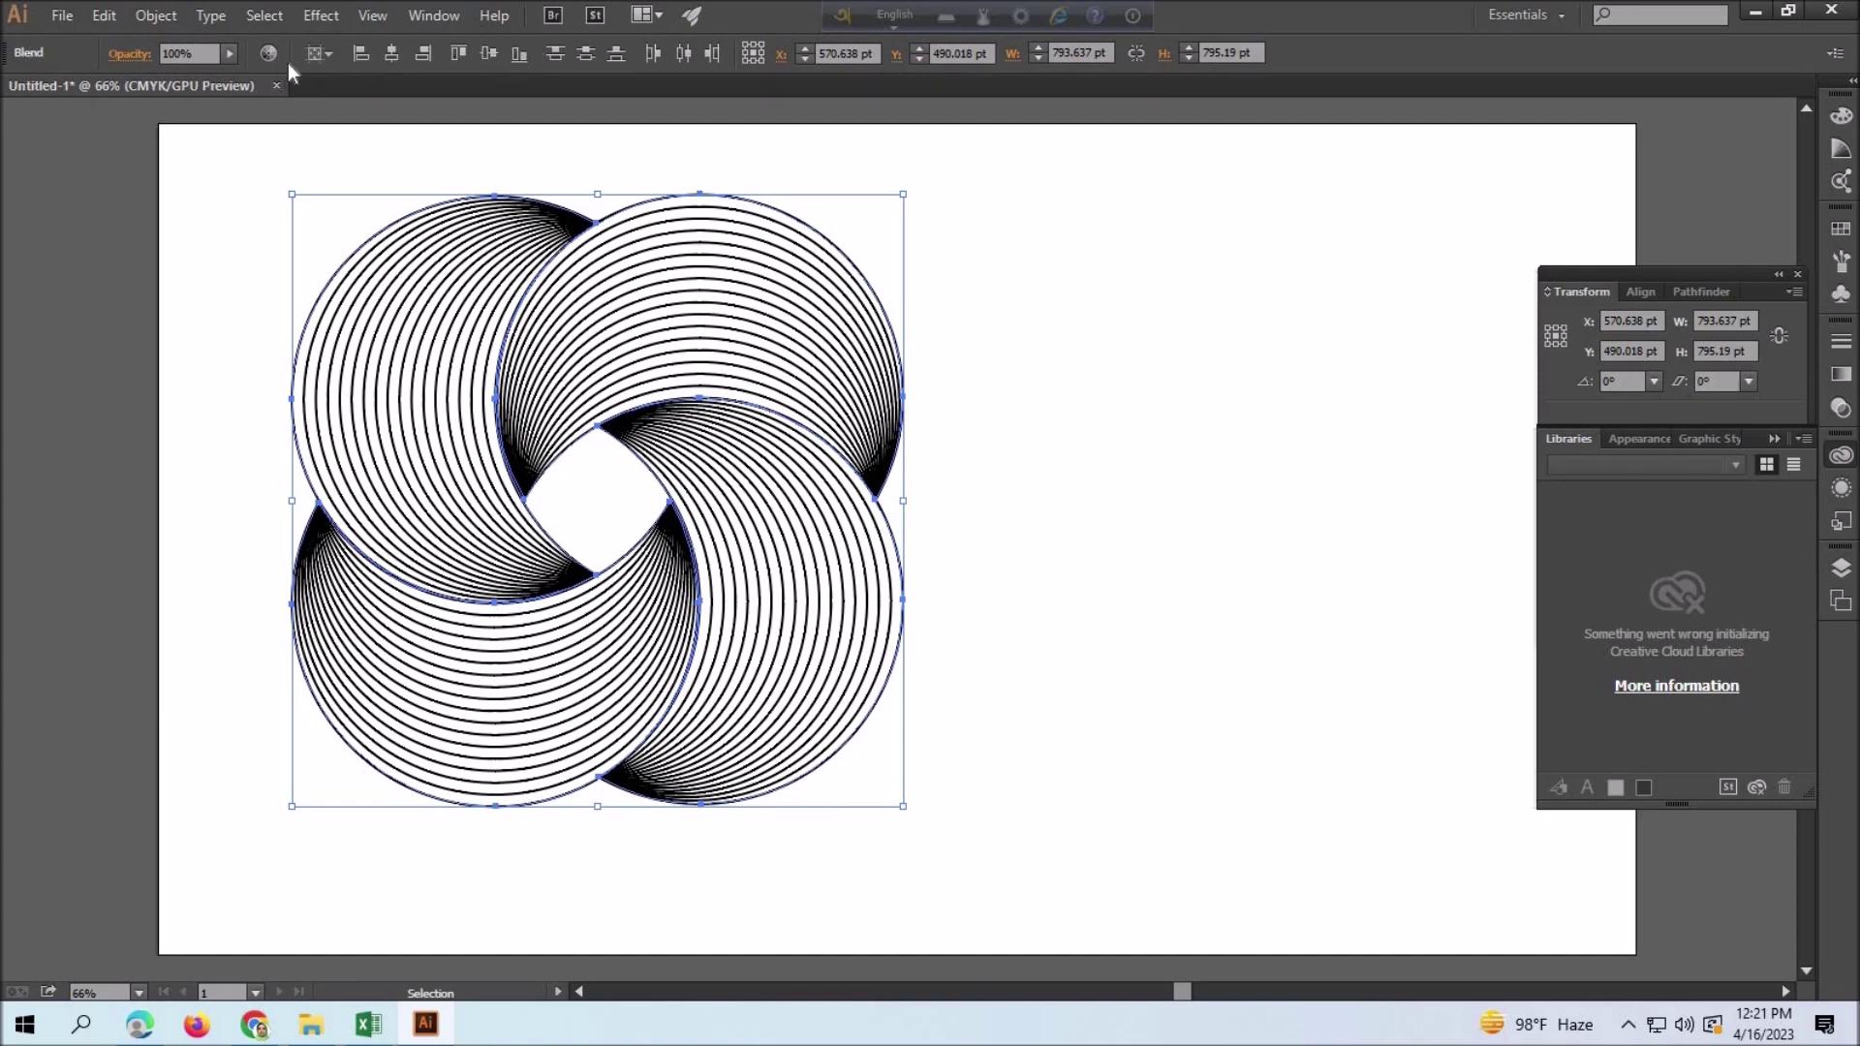
pyautogui.click(433, 15)
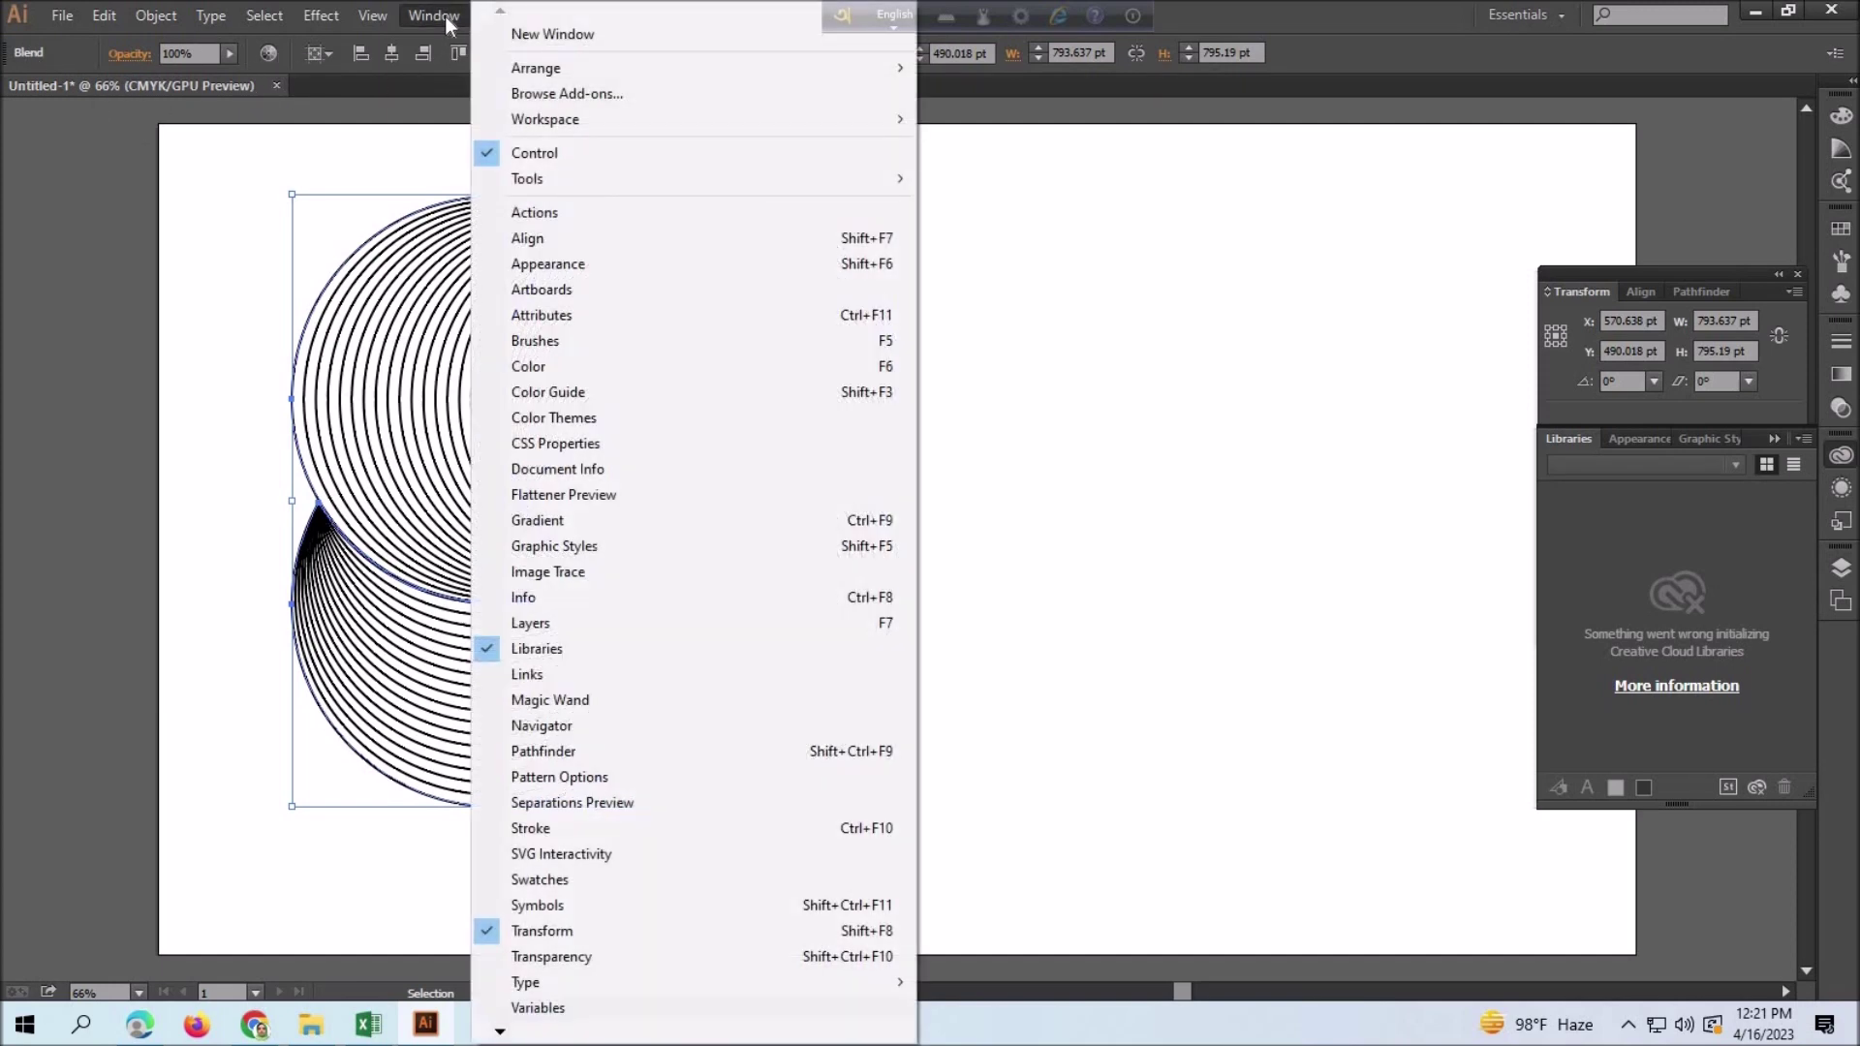
pyautogui.click(72, 225)
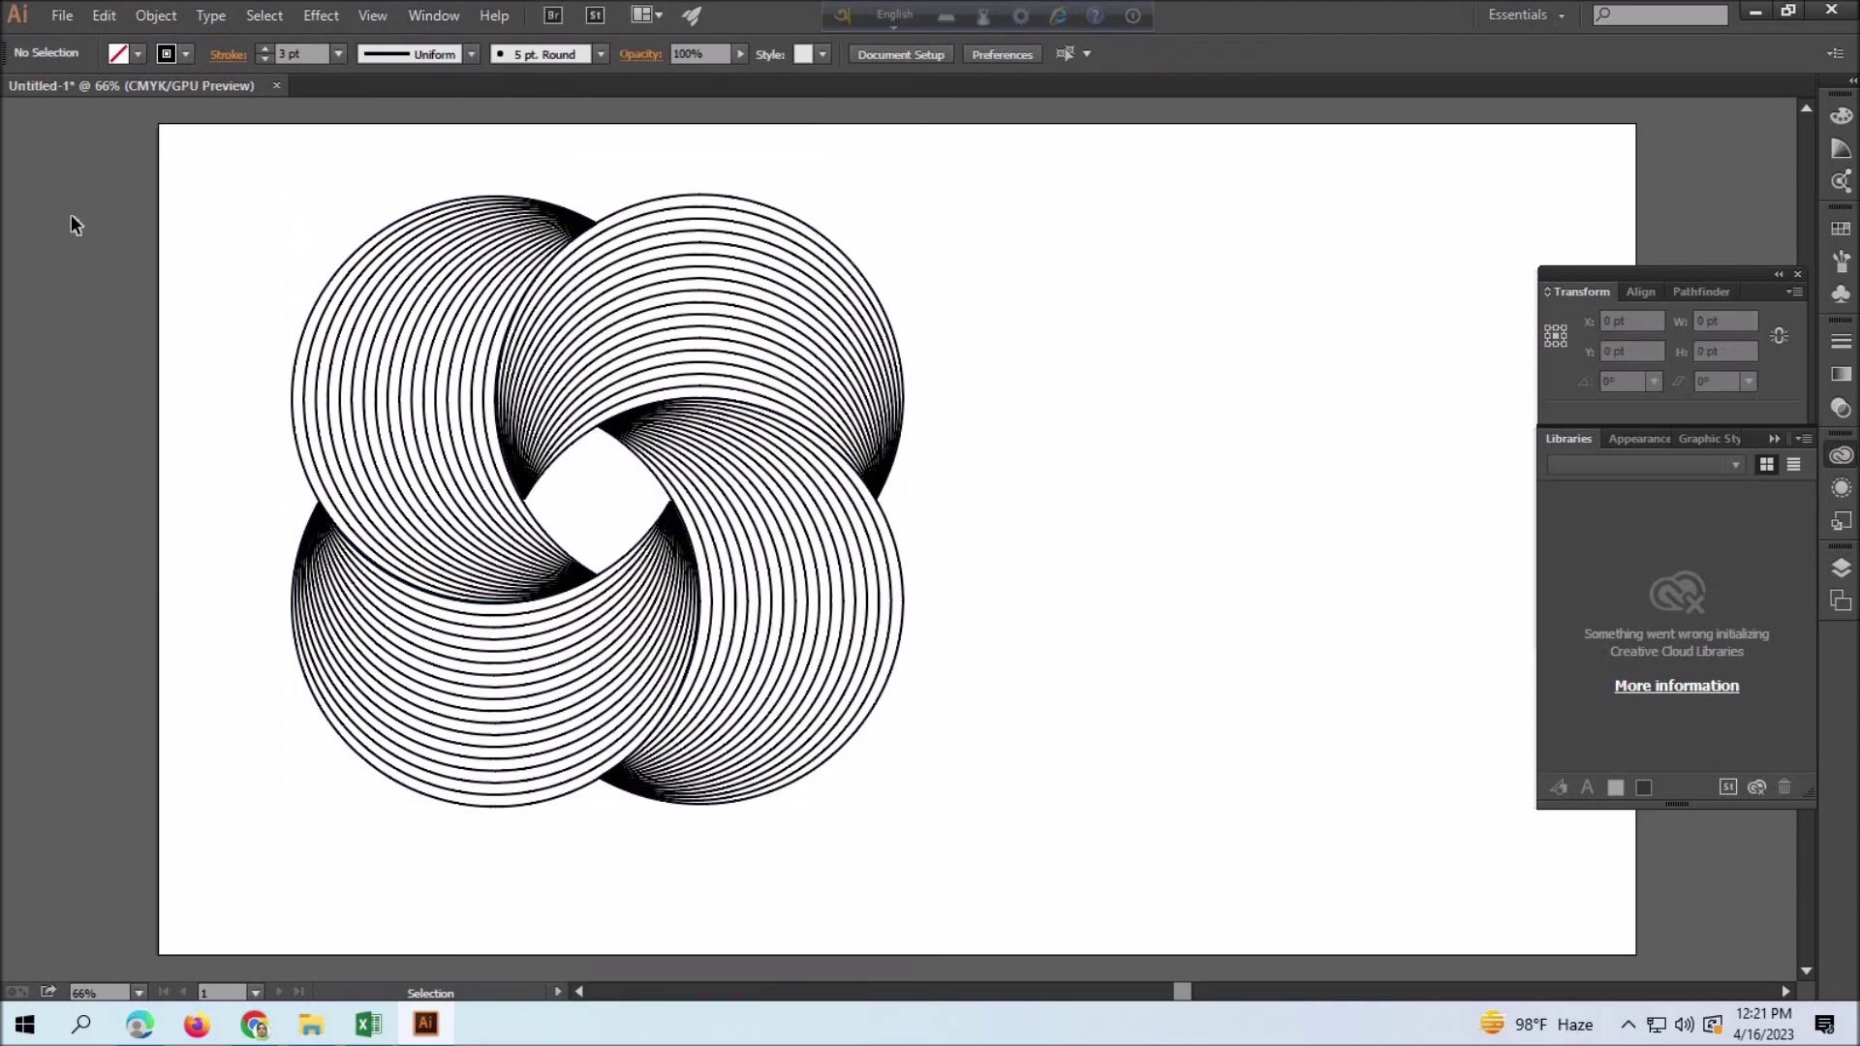
pyautogui.click(1836, 56)
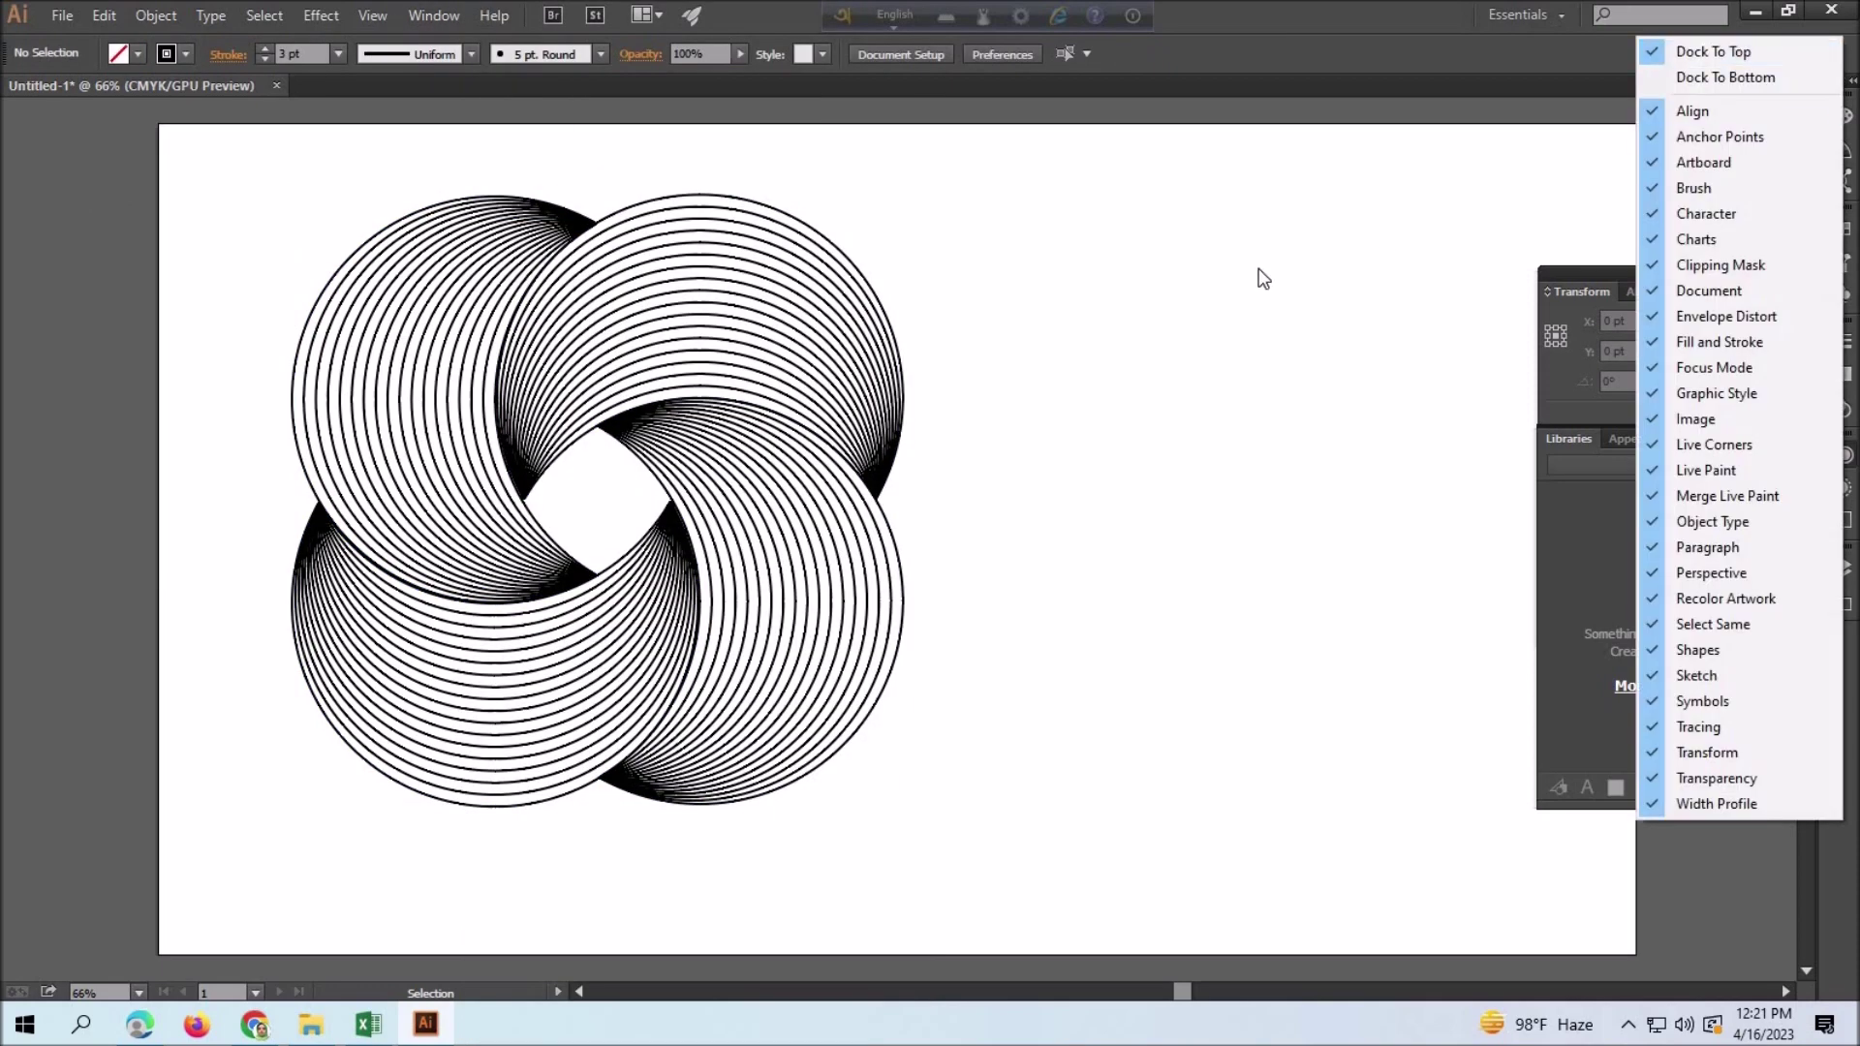
pyautogui.click(1182, 421)
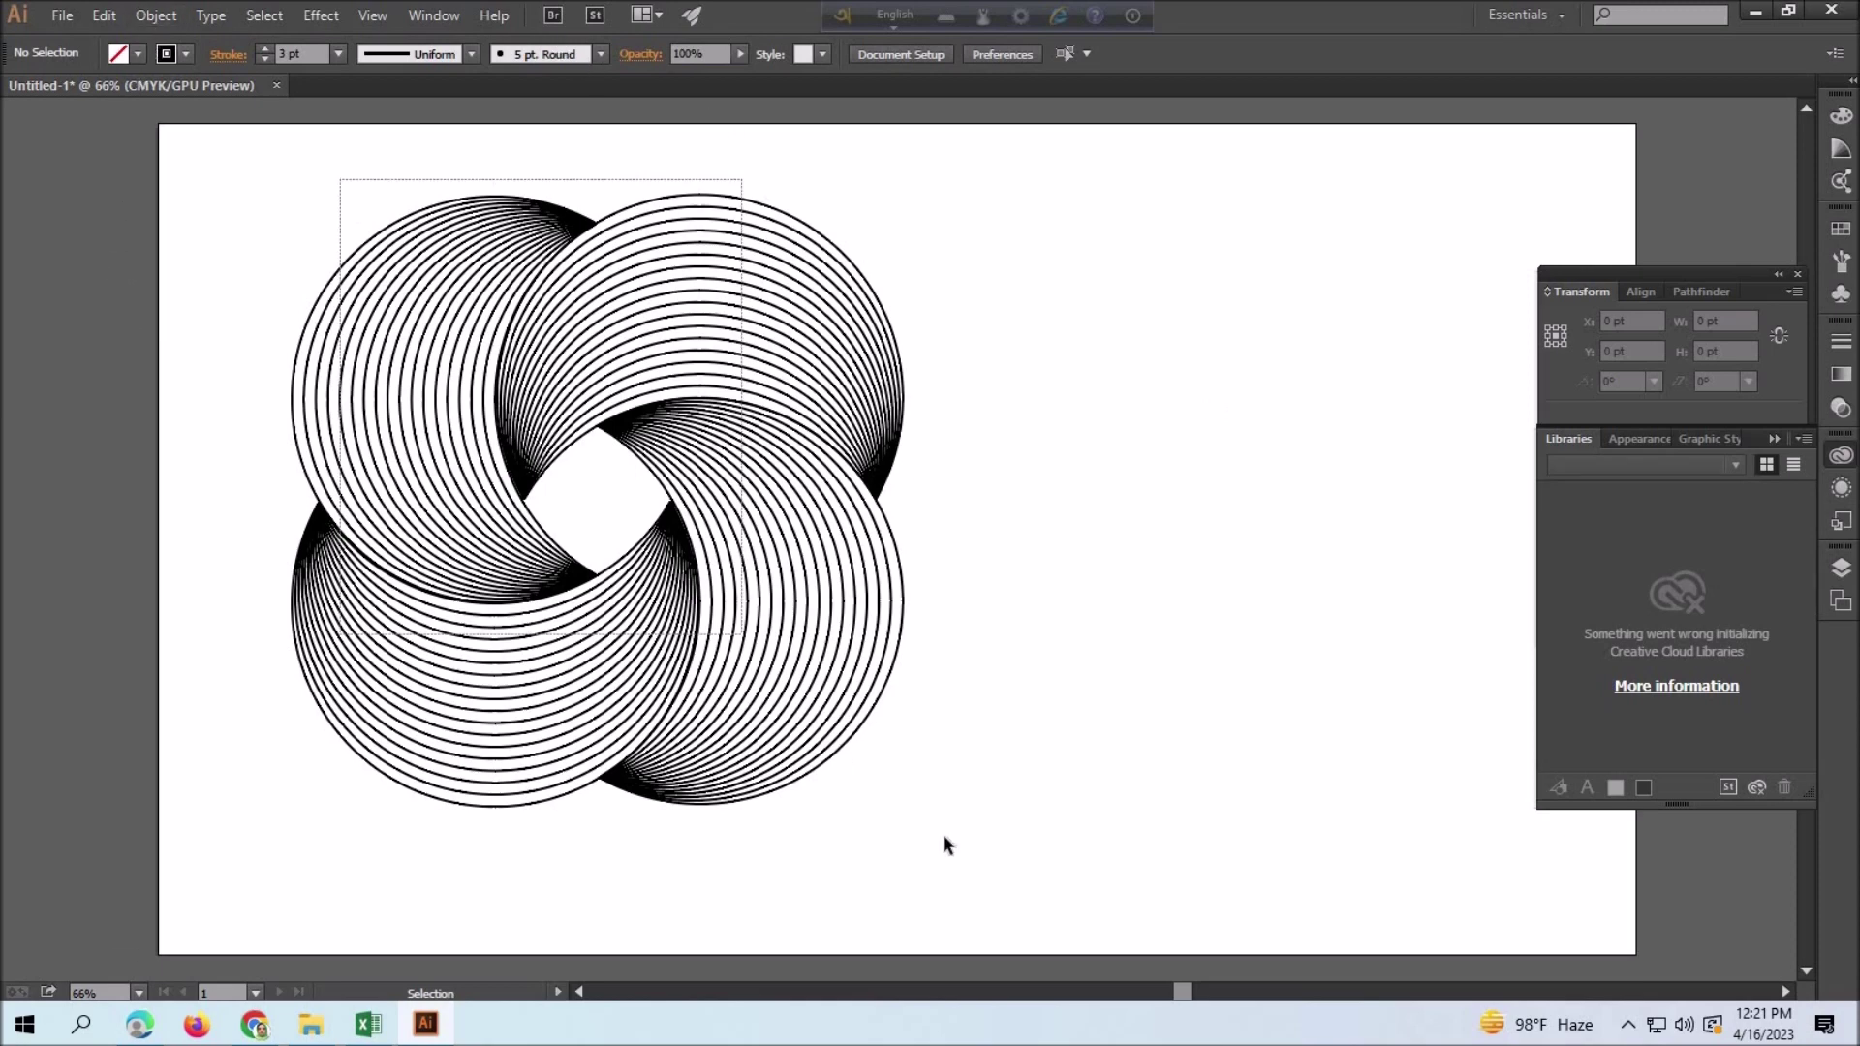
# - Change the whole knot's stroke colour from black to dark blue in the Color Picker
pyautogui.moveTo(337, 180); pyautogui.dragTo(944, 834)
pyautogui.click(1033, 827)
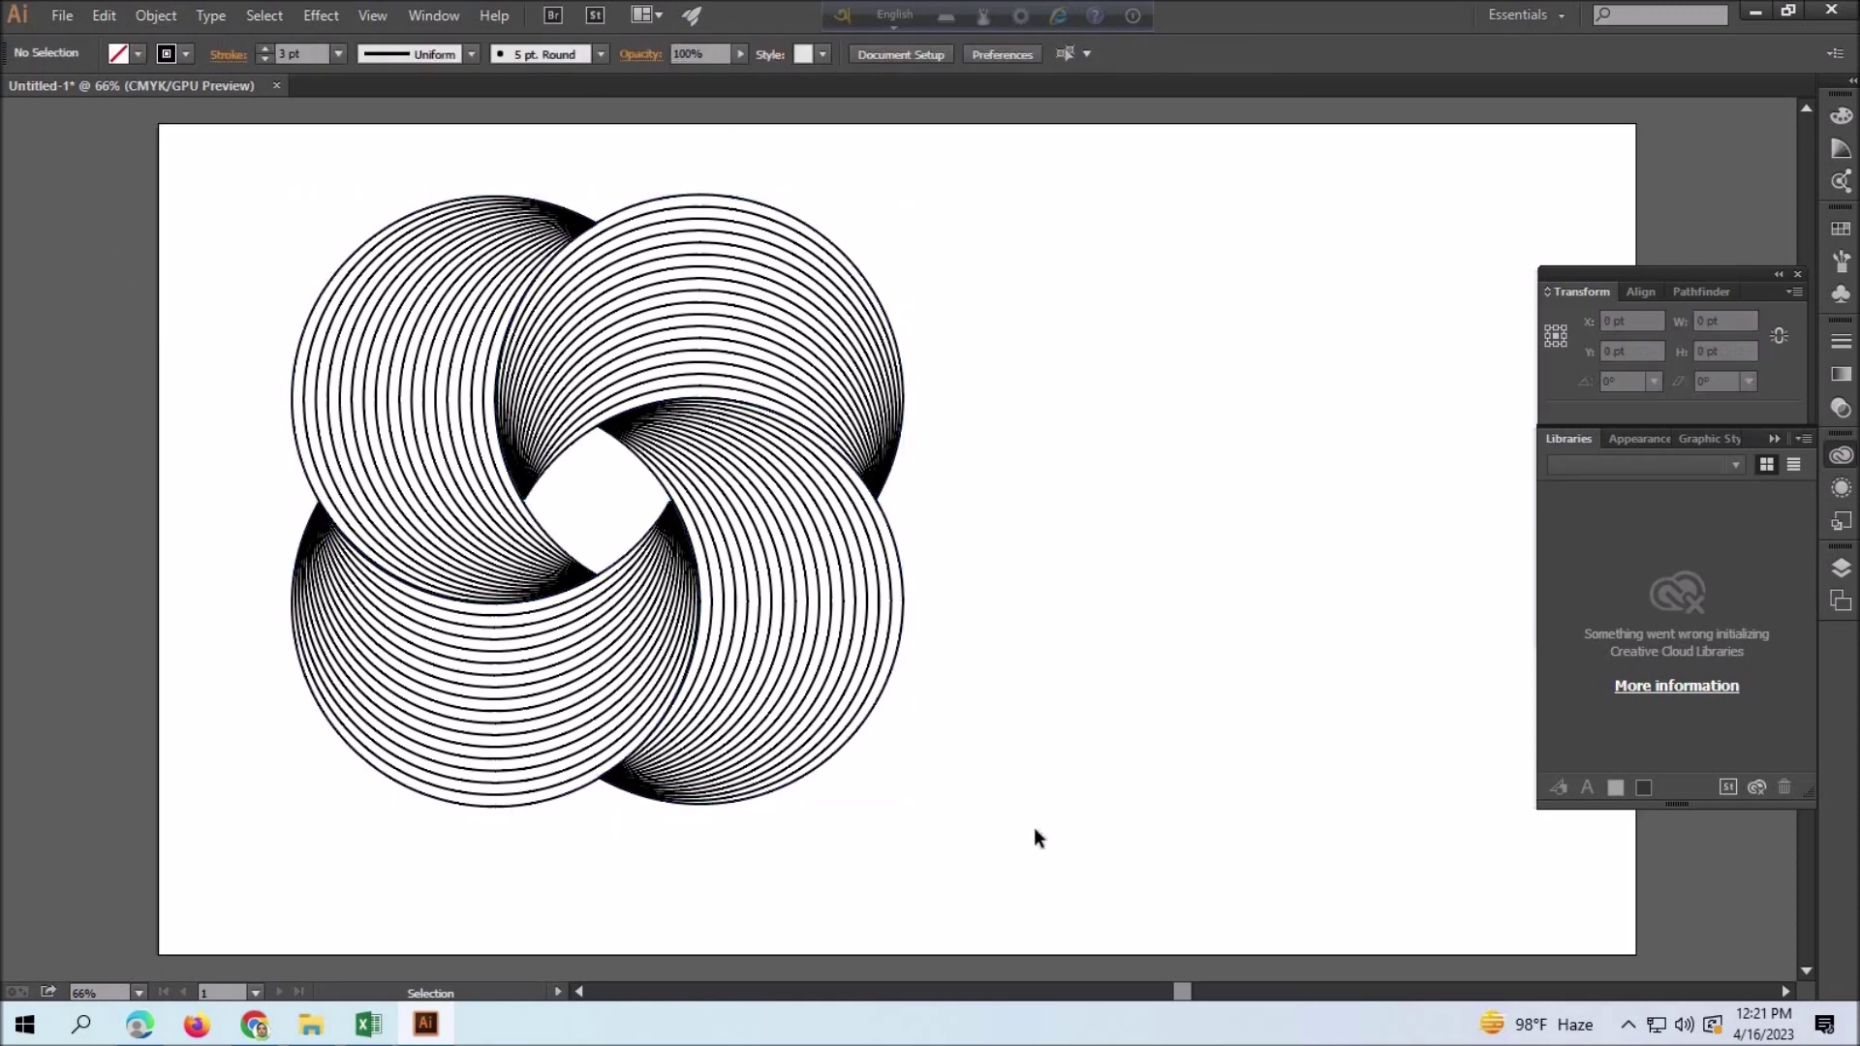
pyautogui.click(185, 53)
pyautogui.click(142, 93)
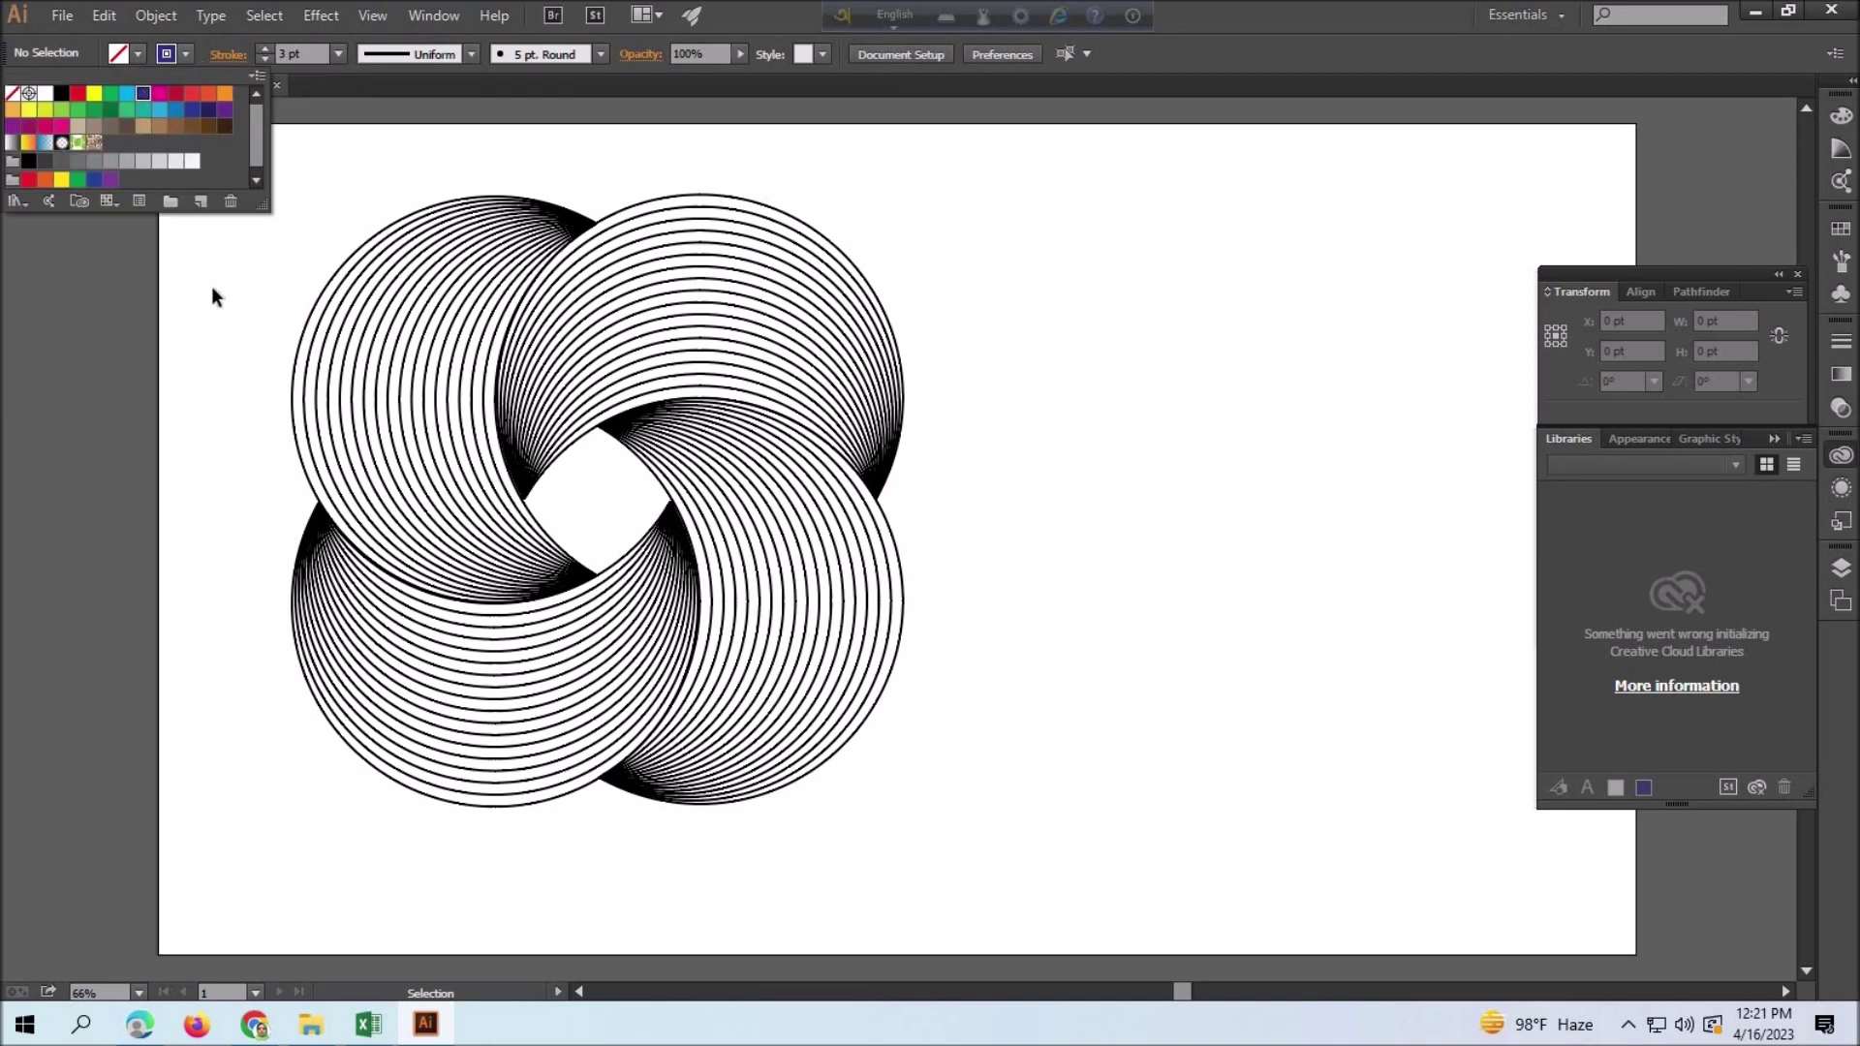
pyautogui.moveTo(249, 215); pyautogui.dragTo(1066, 819)
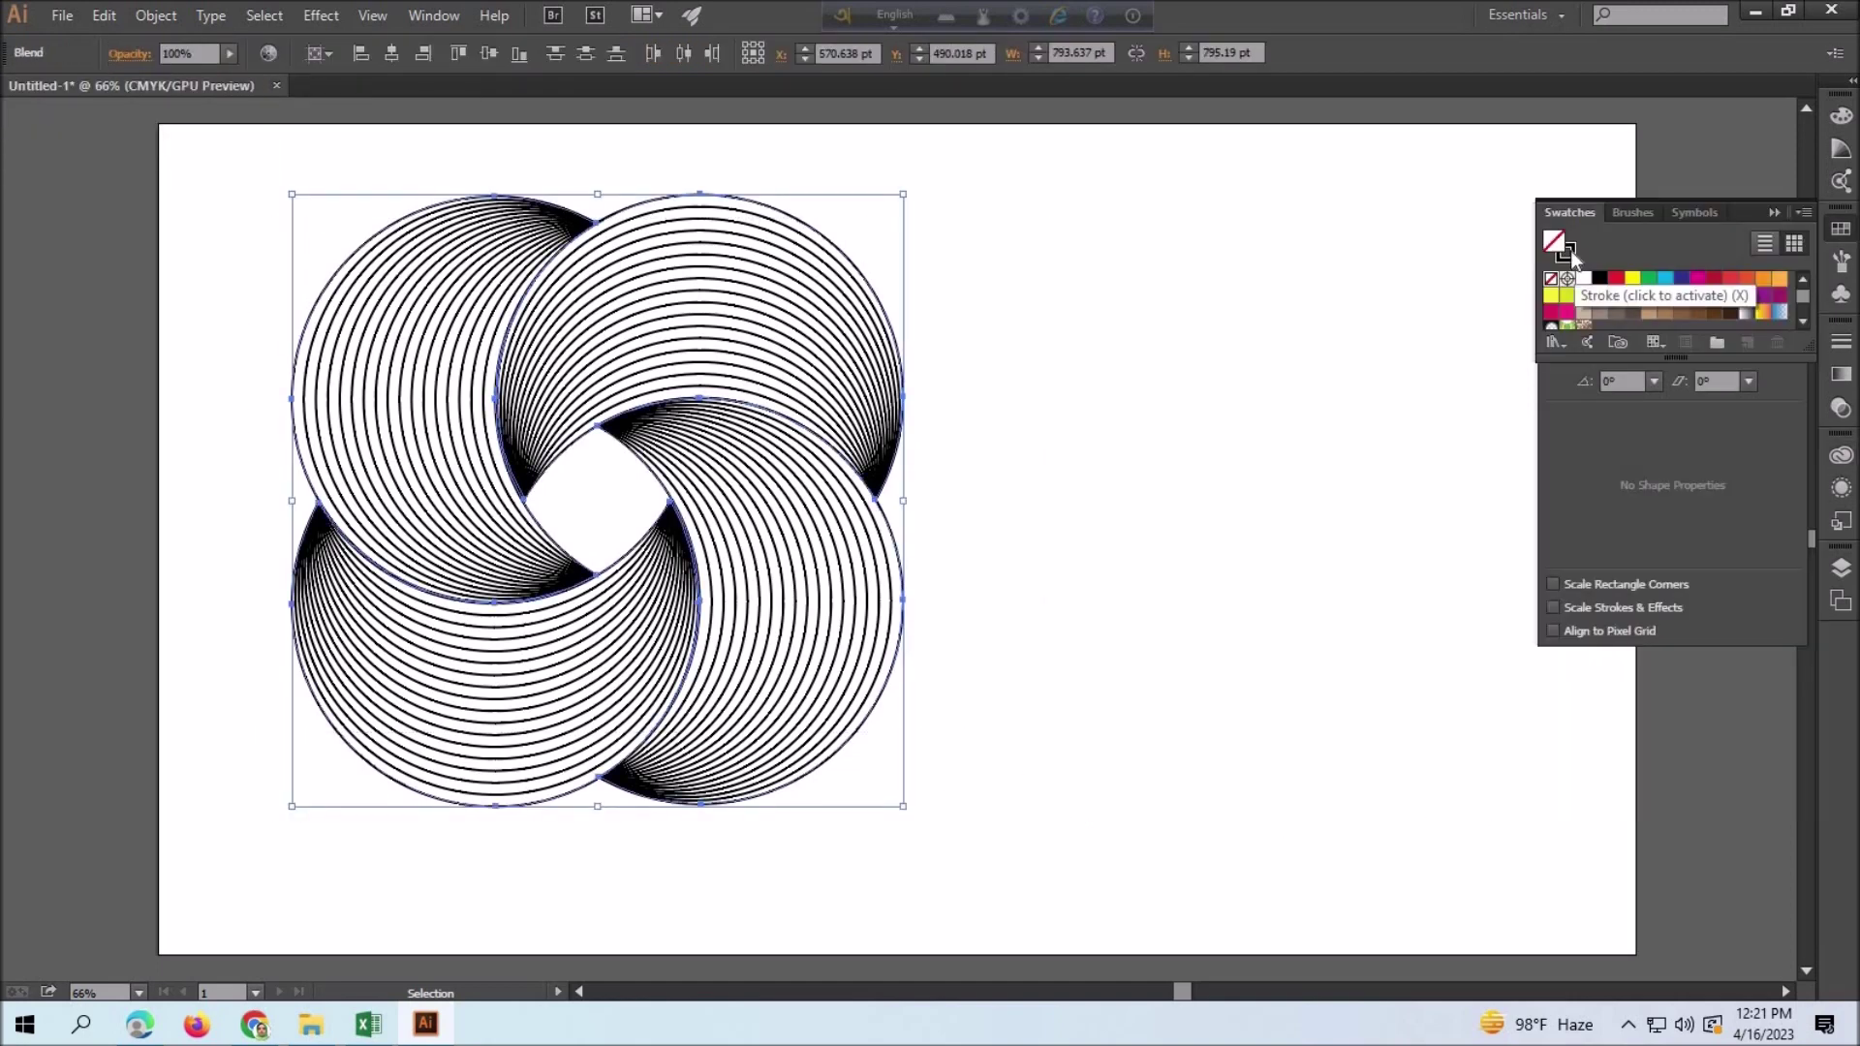
pyautogui.doubleClick(1565, 252)
pyautogui.click(1340, 610)
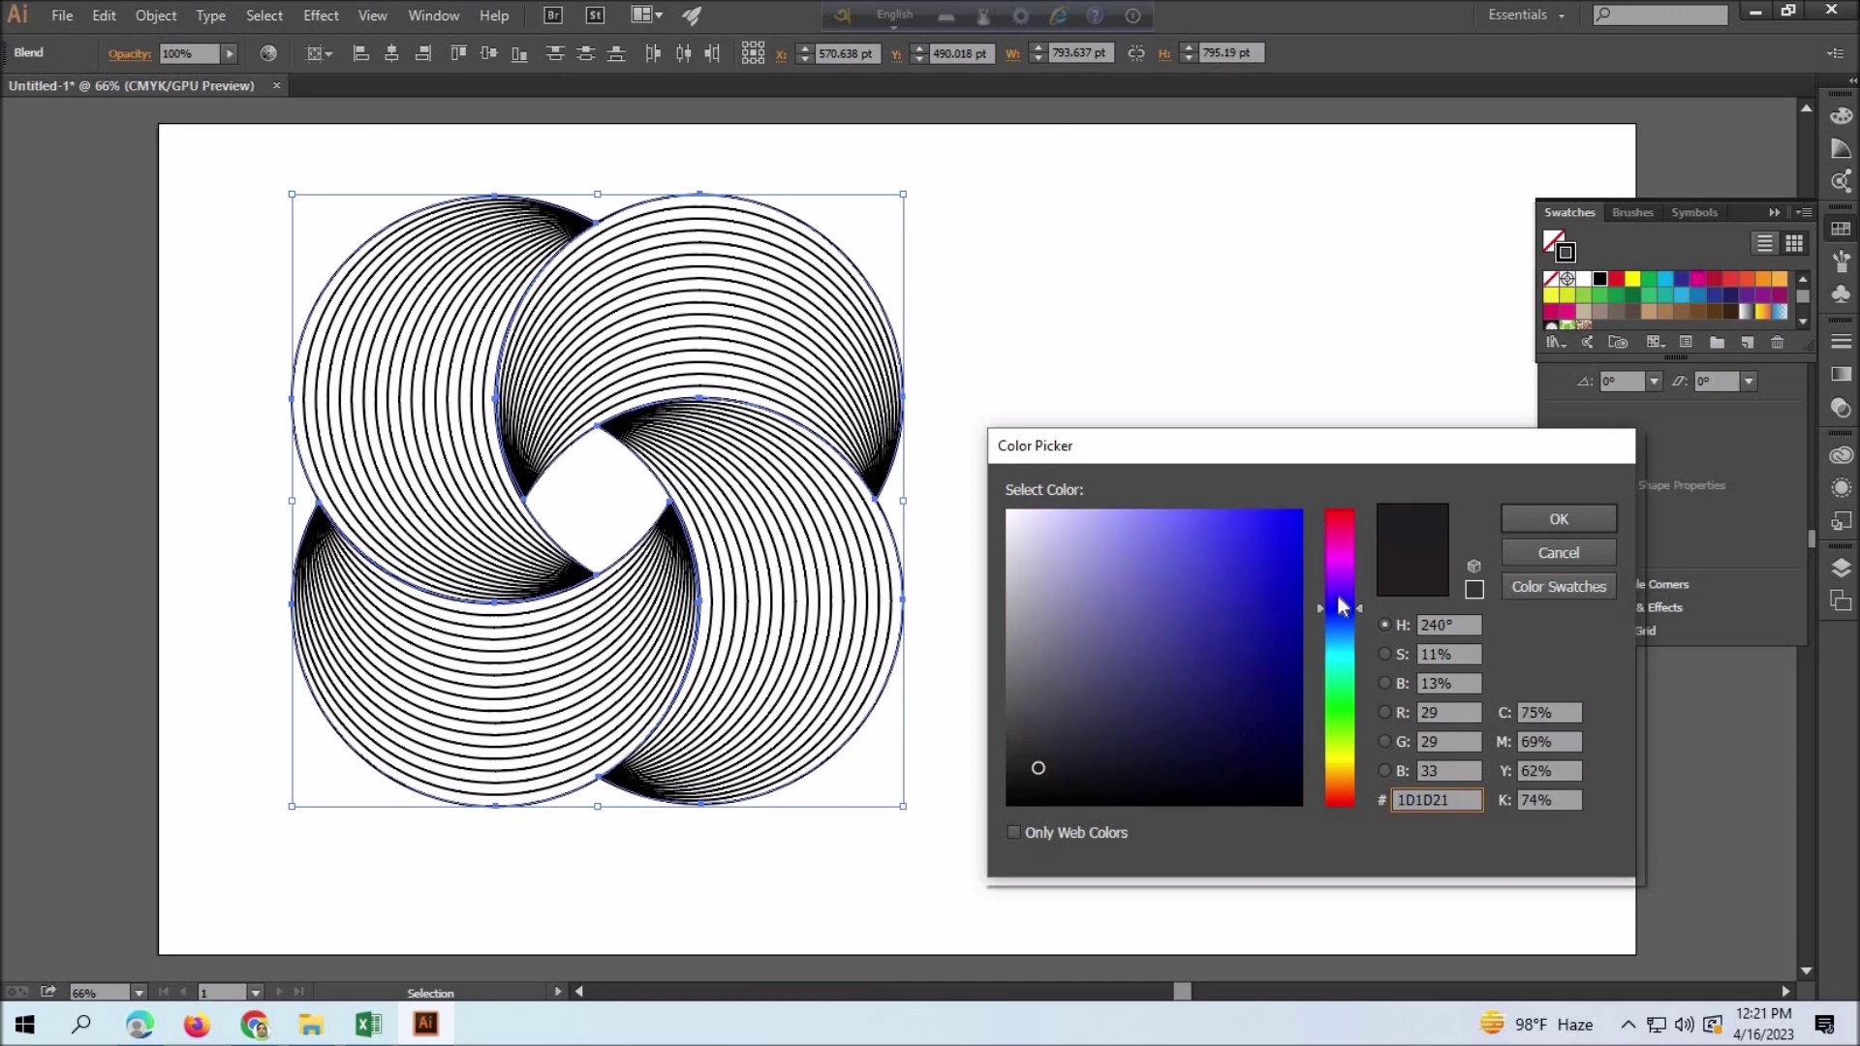
pyautogui.click(1276, 554)
pyautogui.press('Return')
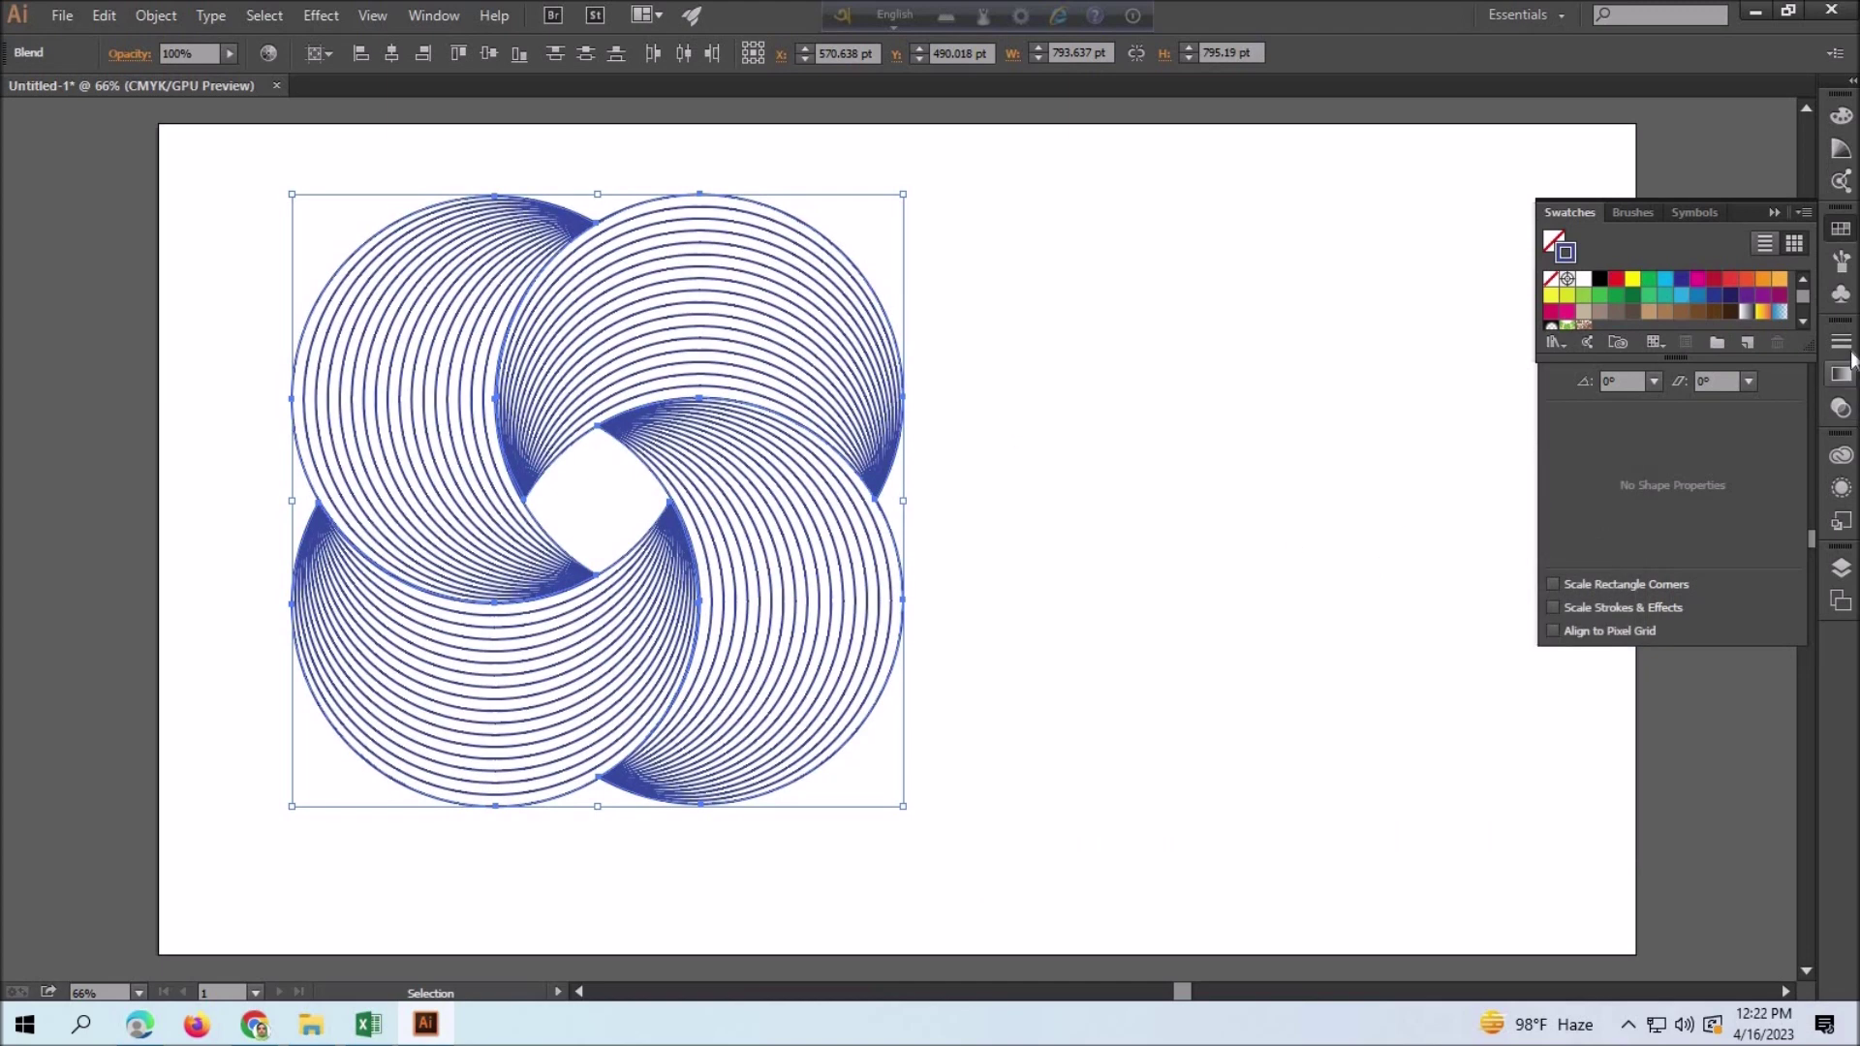
pyautogui.click(1841, 341)
# - Raise the knot's stroke weight from 3 pt to 4 pt
pyautogui.click(1716, 354)
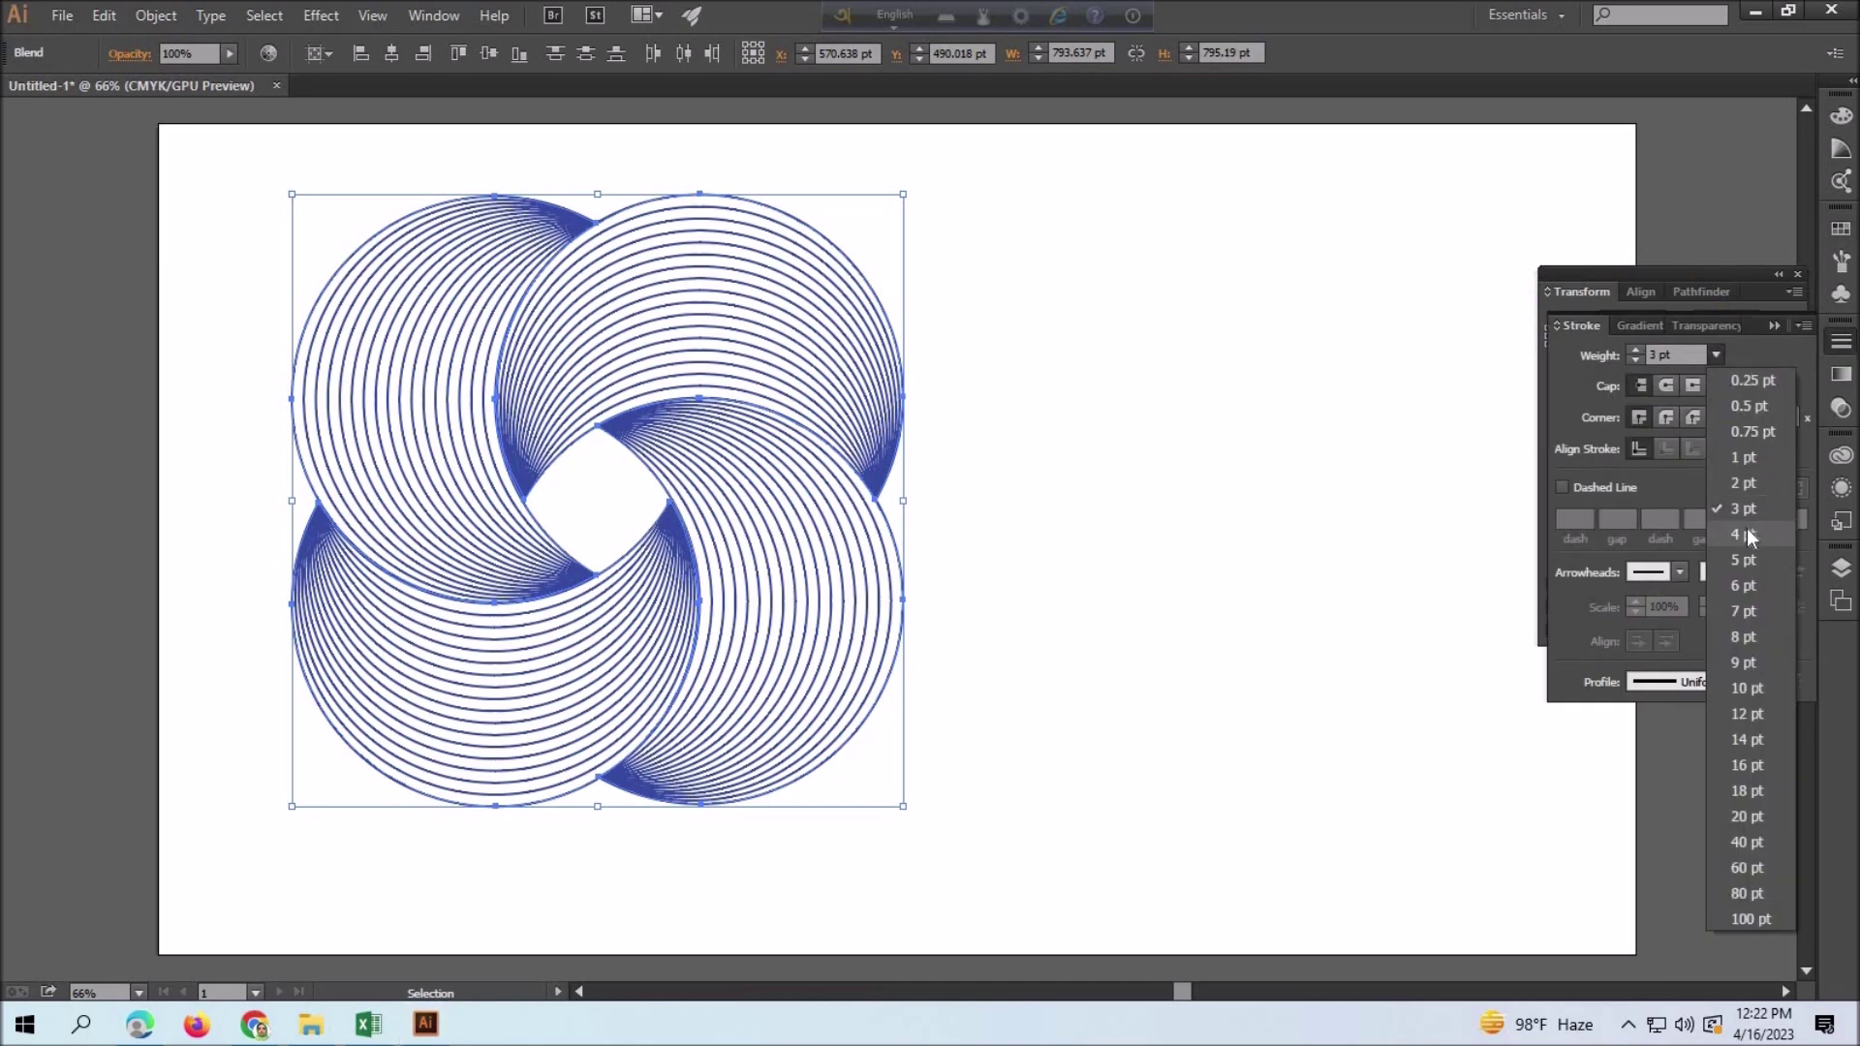
pyautogui.click(1747, 531)
pyautogui.click(1180, 610)
pyautogui.hotkey('ctrl', 'a')
pyautogui.click(1152, 740)
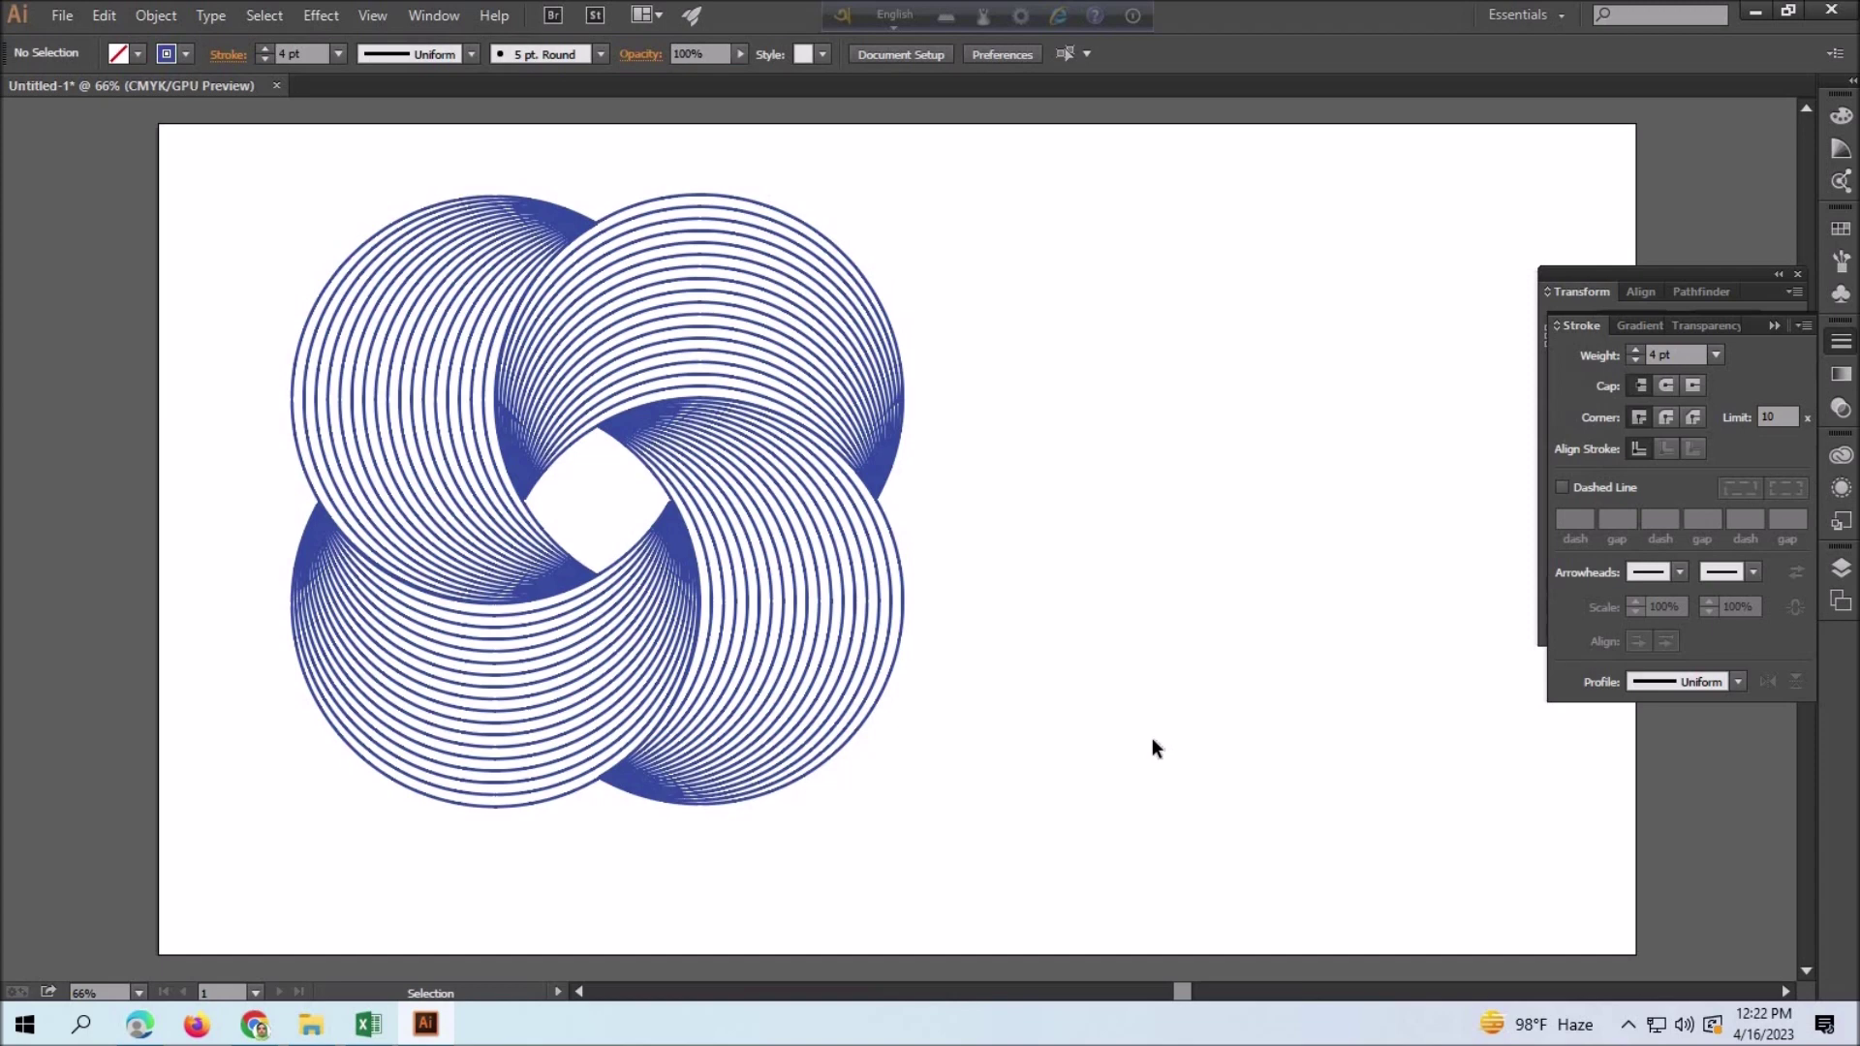
# - Reselect the whole knot and increase its stroke weight to 5 pt
pyautogui.moveTo(1074, 850); pyautogui.dragTo(322, 195)
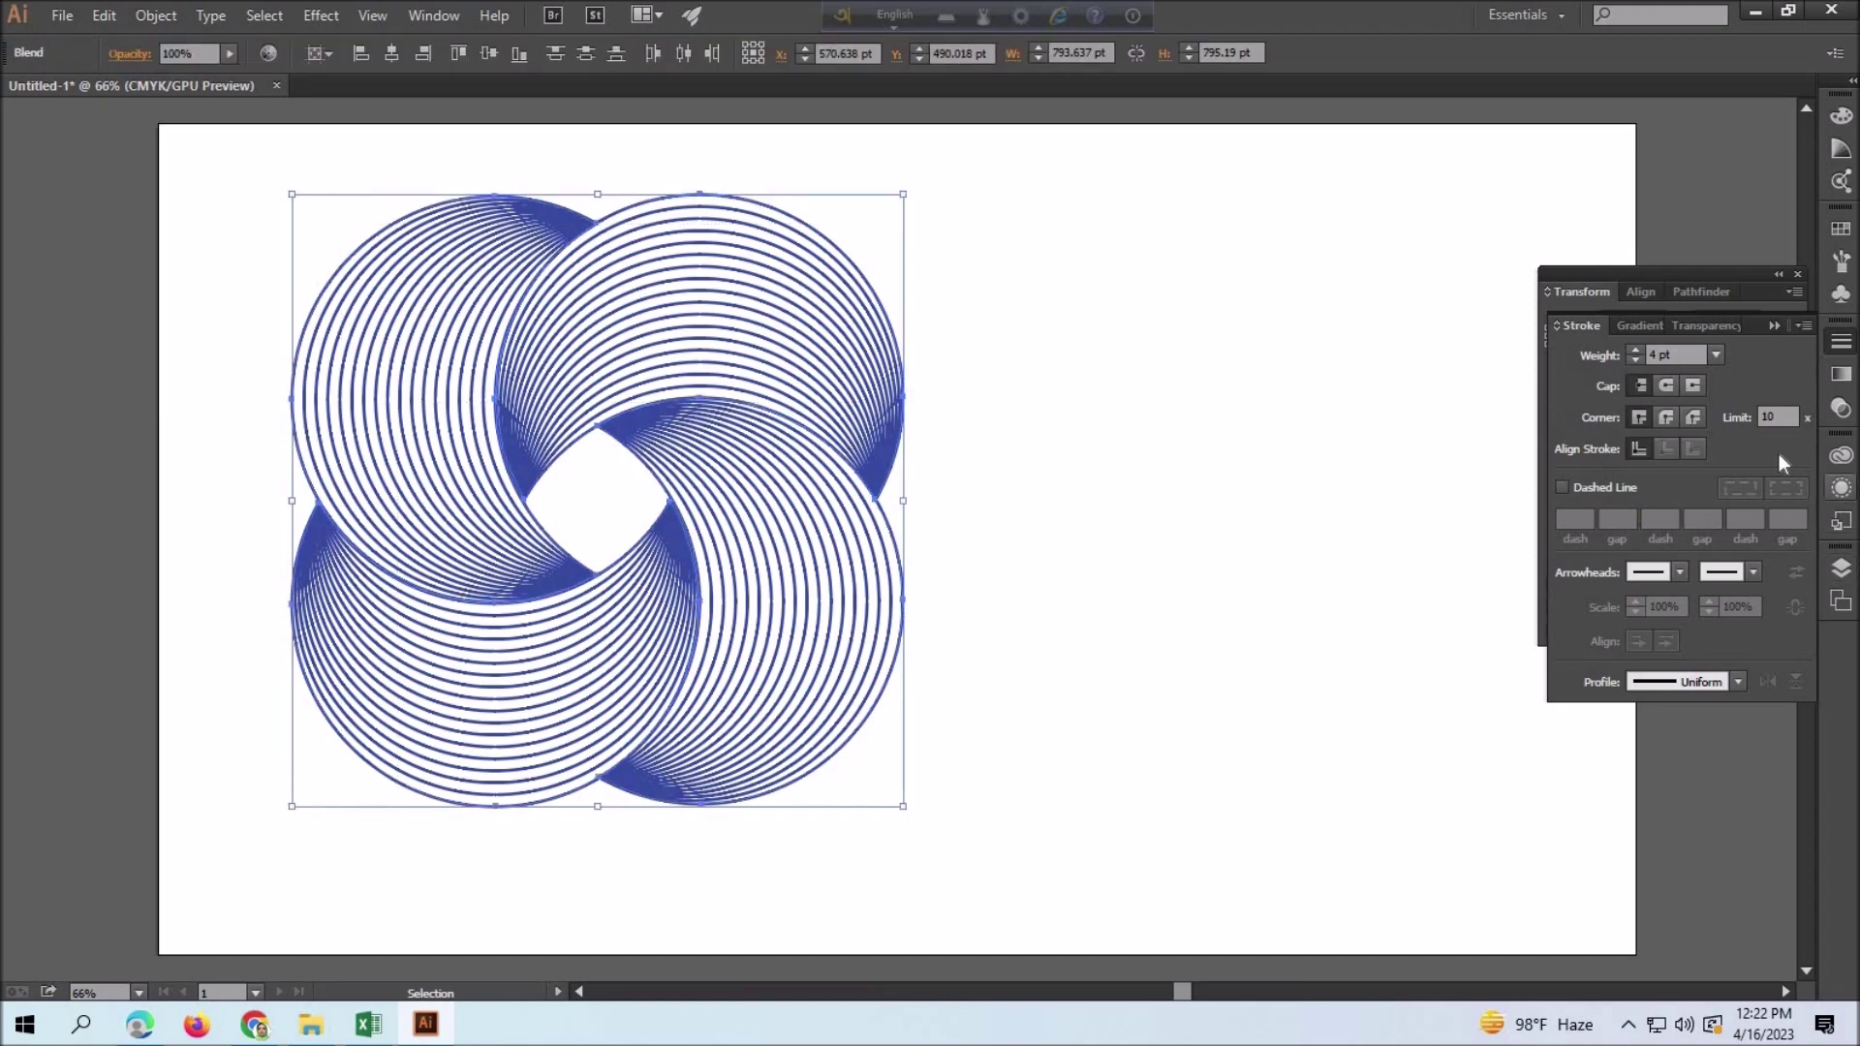
pyautogui.click(1717, 355)
pyautogui.click(1735, 566)
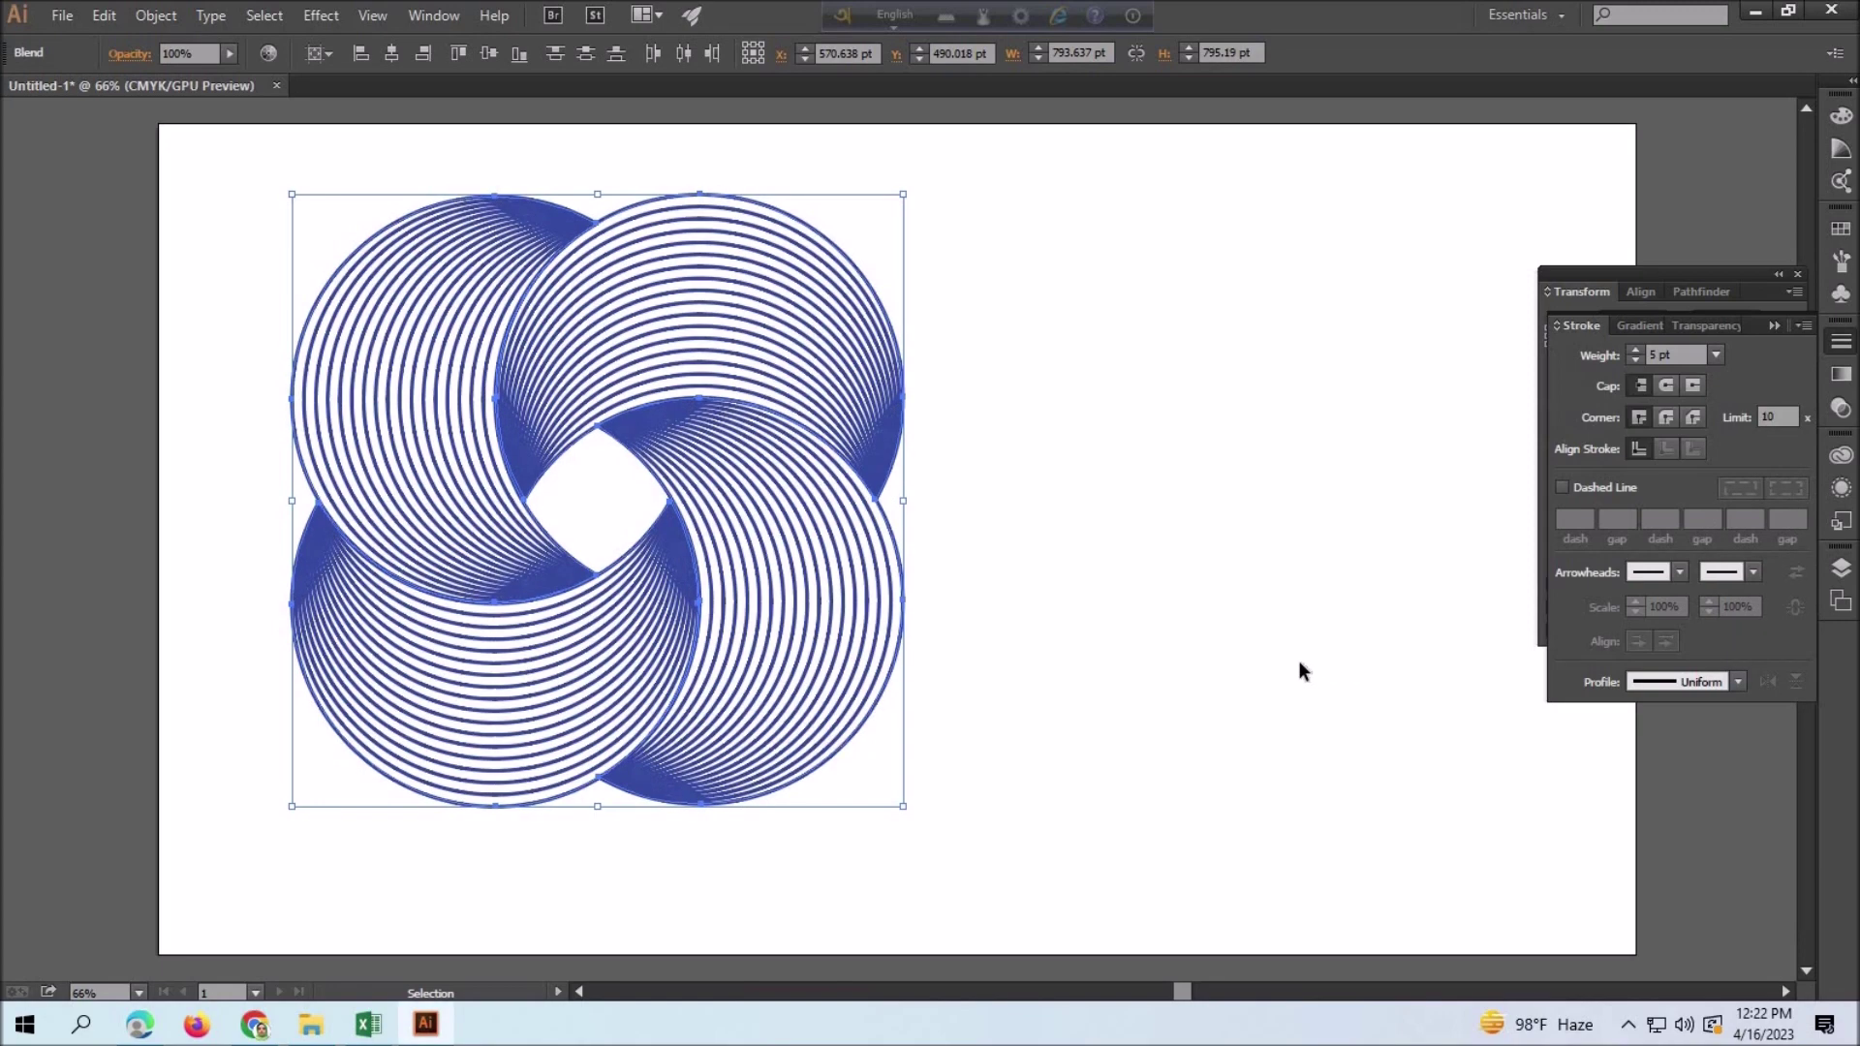
pyautogui.click(1205, 758)
# - Reselect the whole knot and increase its stroke weight to 6 pt
pyautogui.moveTo(1217, 802); pyautogui.dragTo(226, 230)
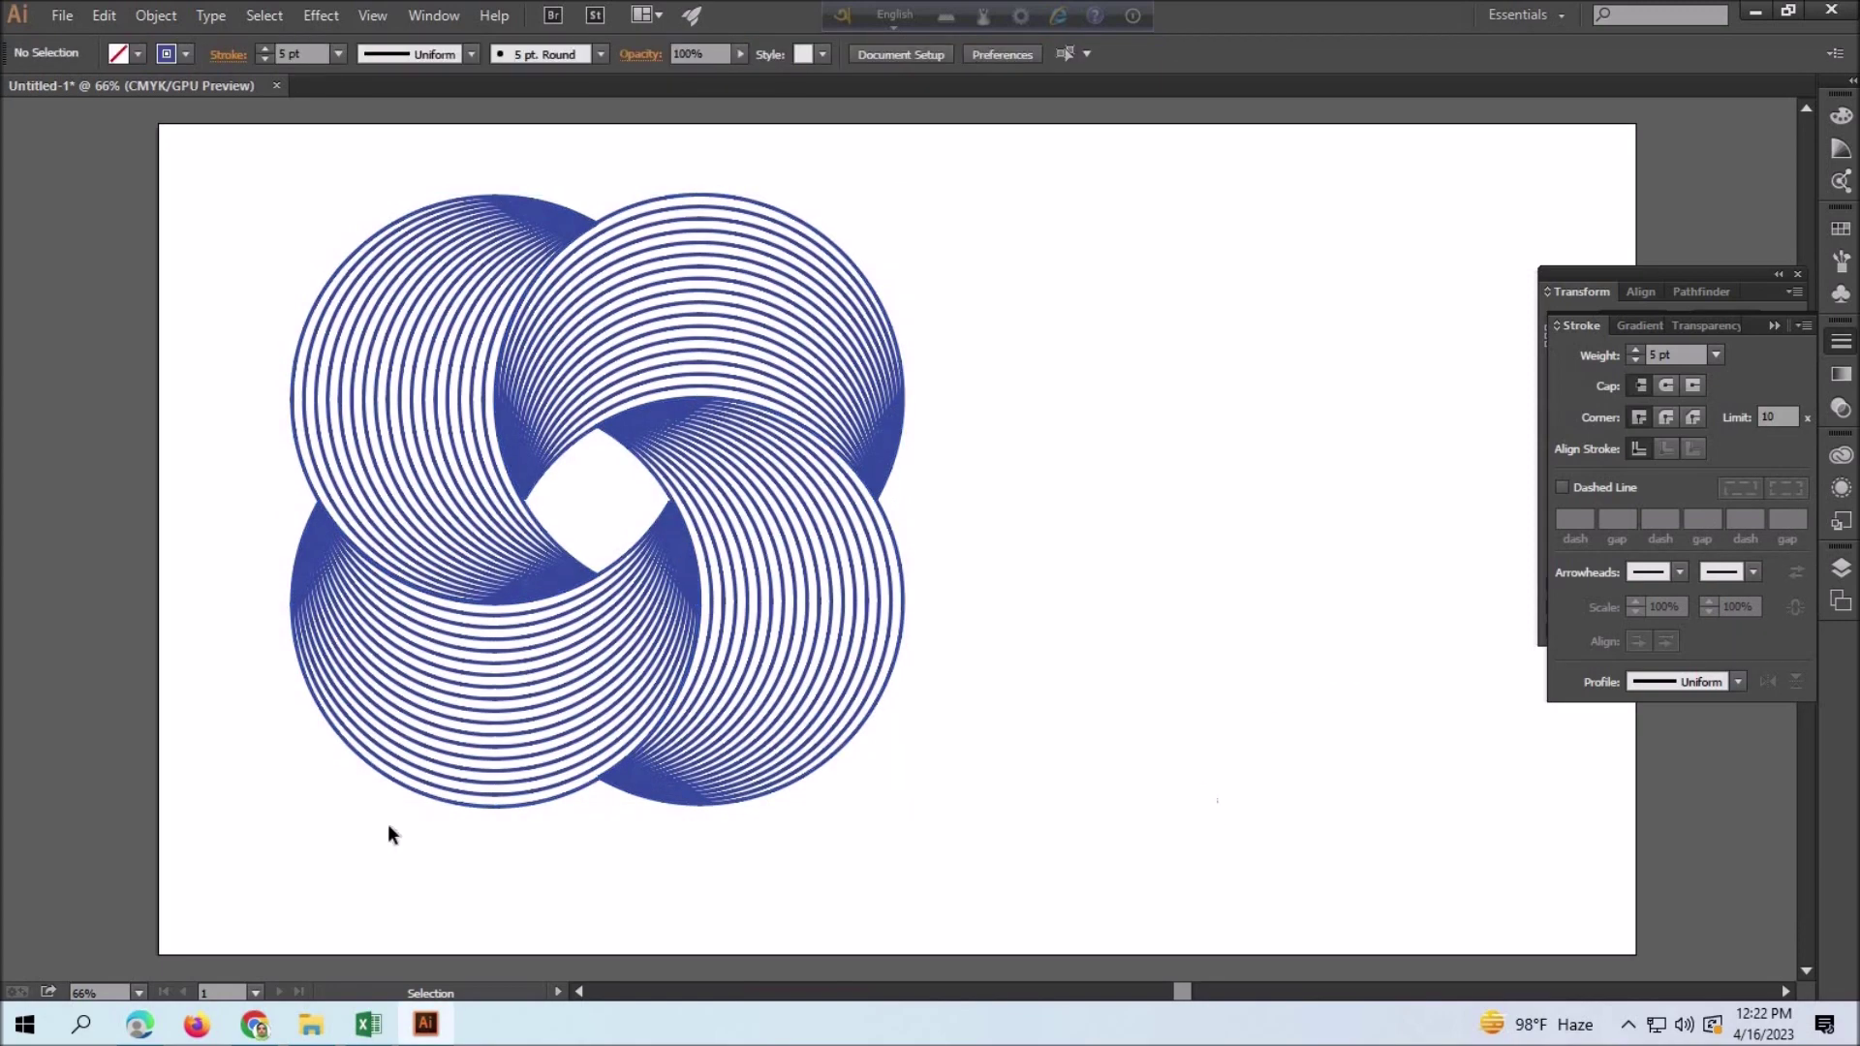
pyautogui.click(1717, 354)
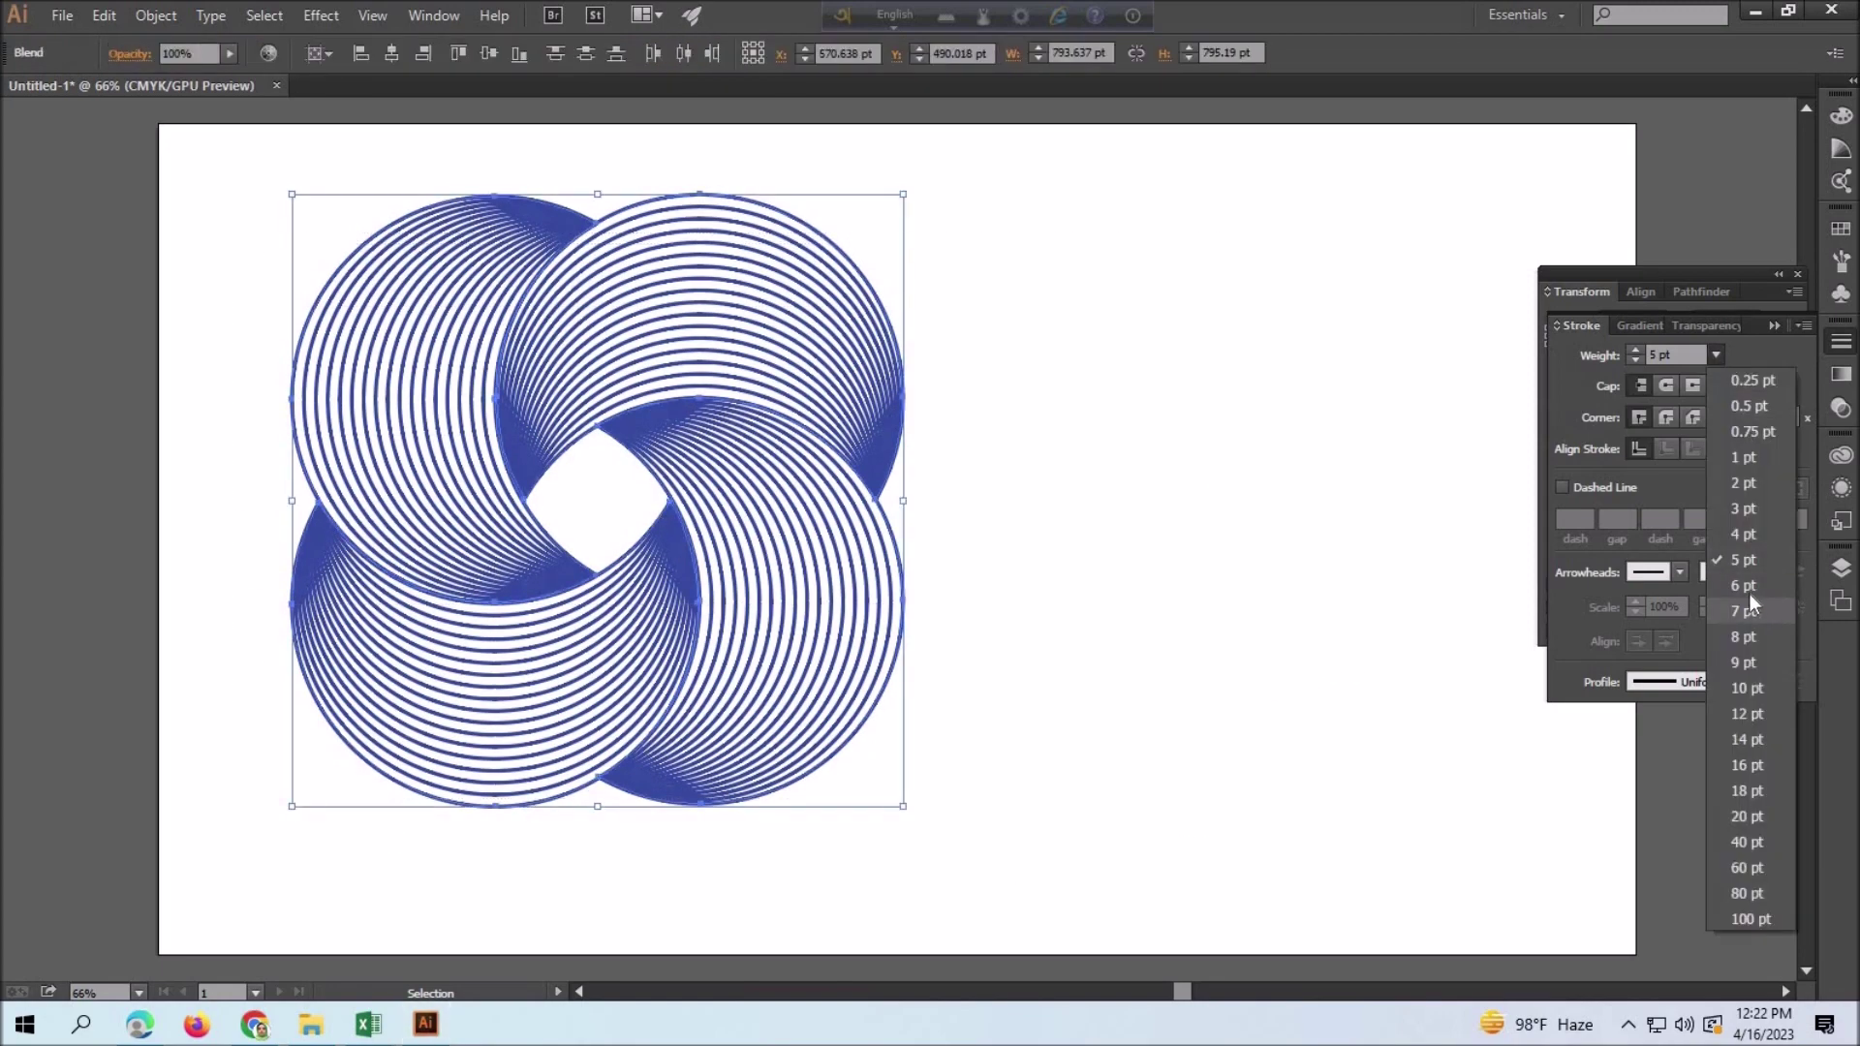
pyautogui.click(1748, 593)
pyautogui.click(1211, 708)
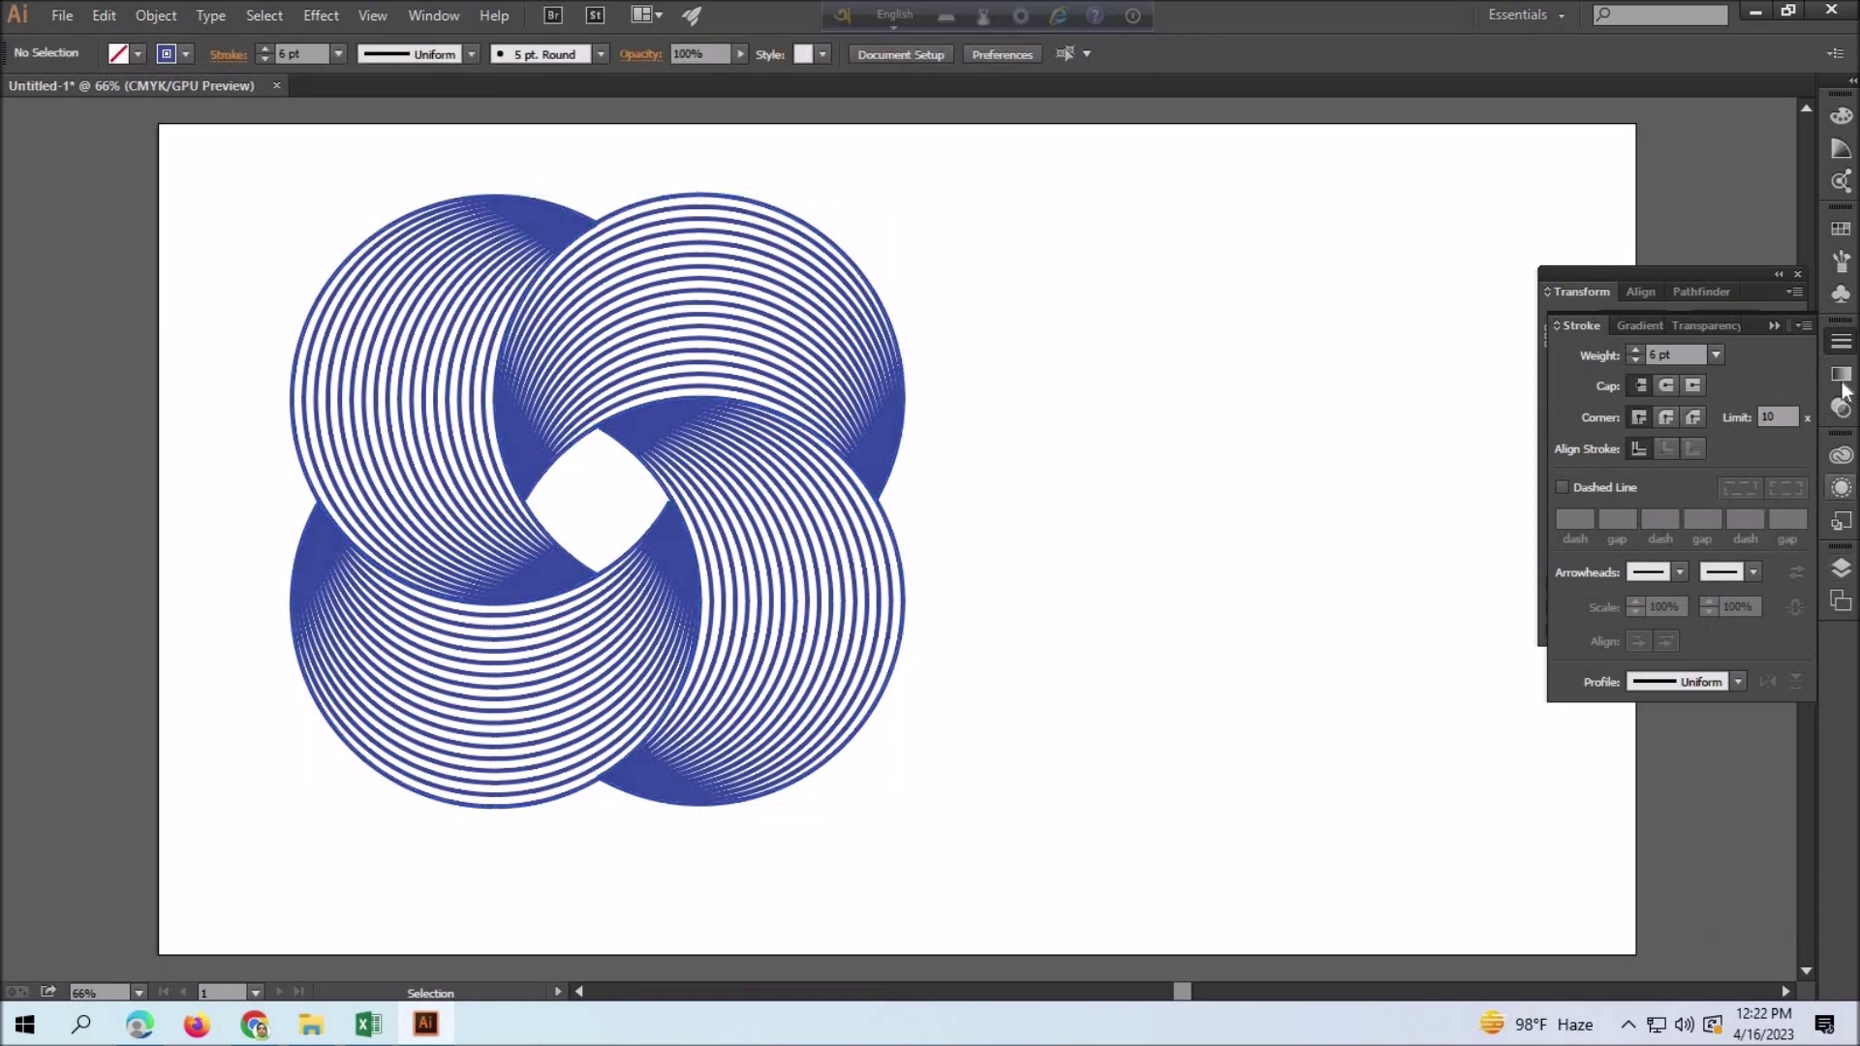
# - Edit the orange swatch to C6 M43 Y85 K0 and show swatches in List View
pyautogui.click(1841, 228)
pyautogui.click(1776, 289)
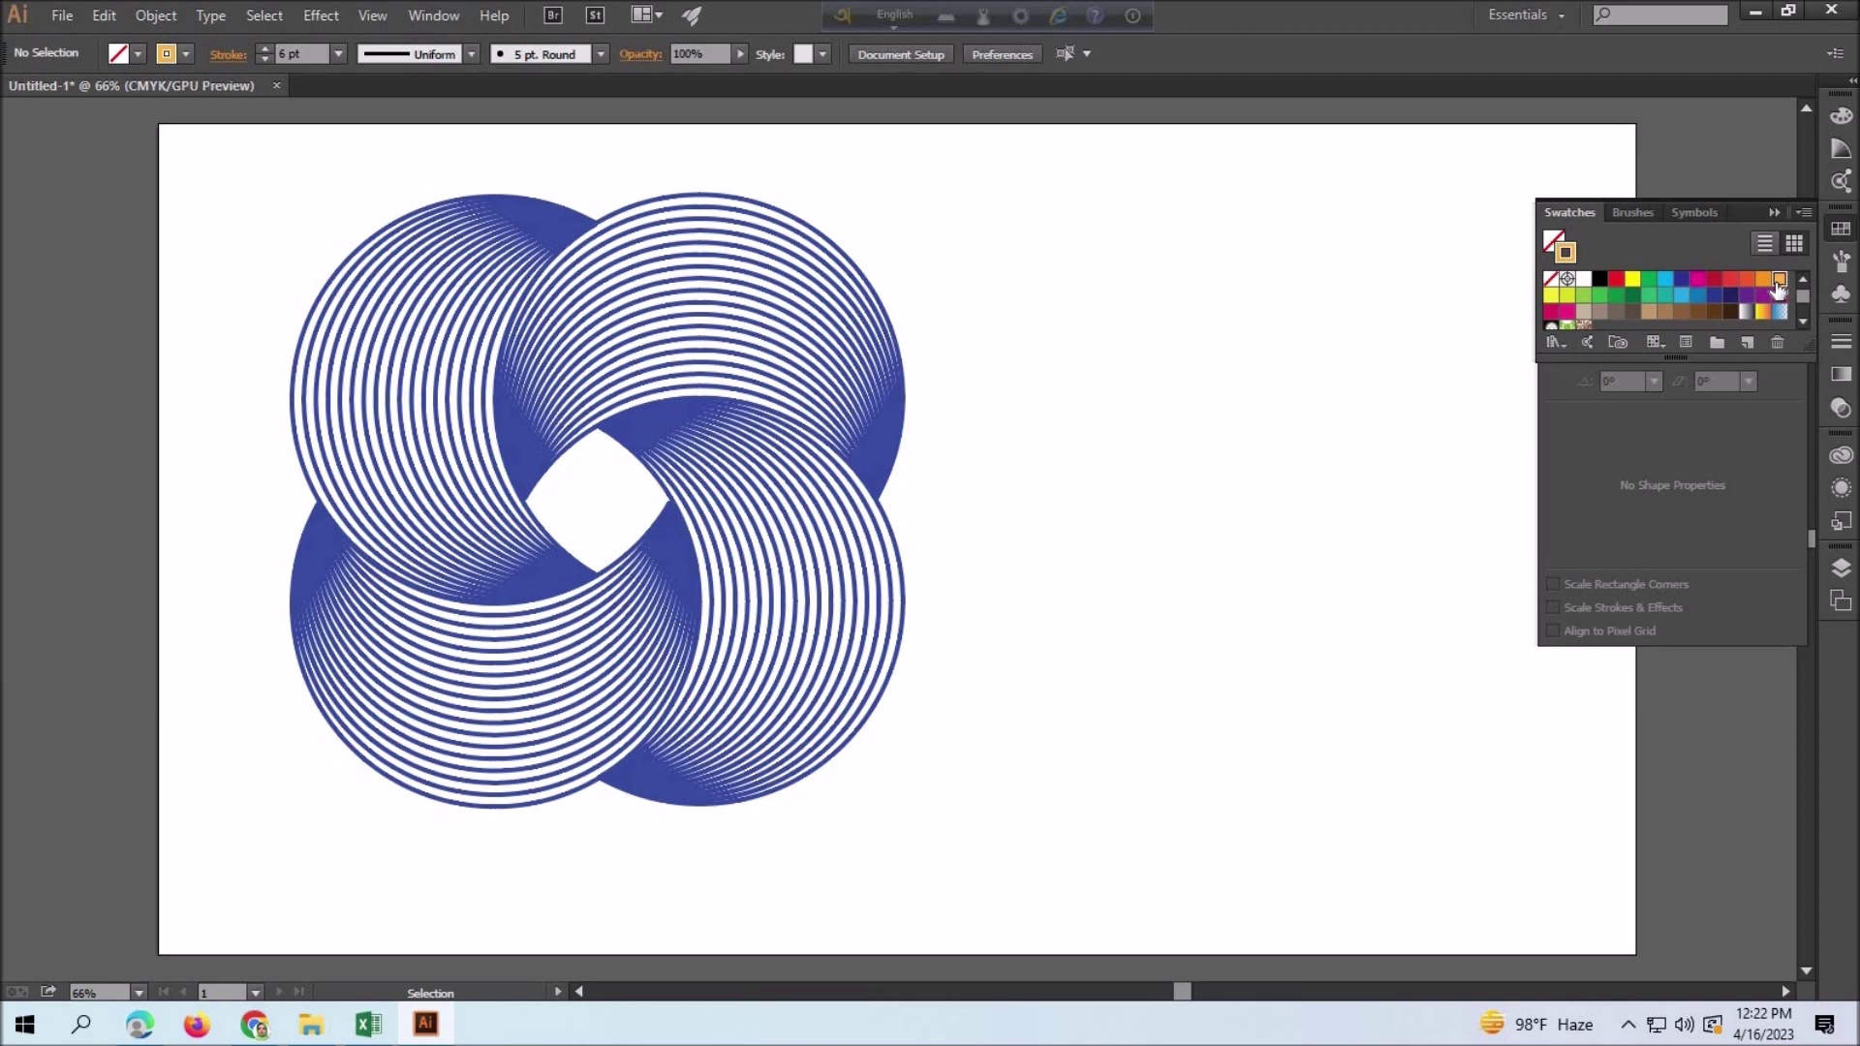
pyautogui.doubleClick(1581, 263)
pyautogui.moveTo(846, 503)
pyautogui.mouseDown()
pyautogui.moveTo(889, 501)
pyautogui.moveTo(913, 551)
pyautogui.mouseUp()
pyautogui.click(926, 656)
pyautogui.click(1764, 243)
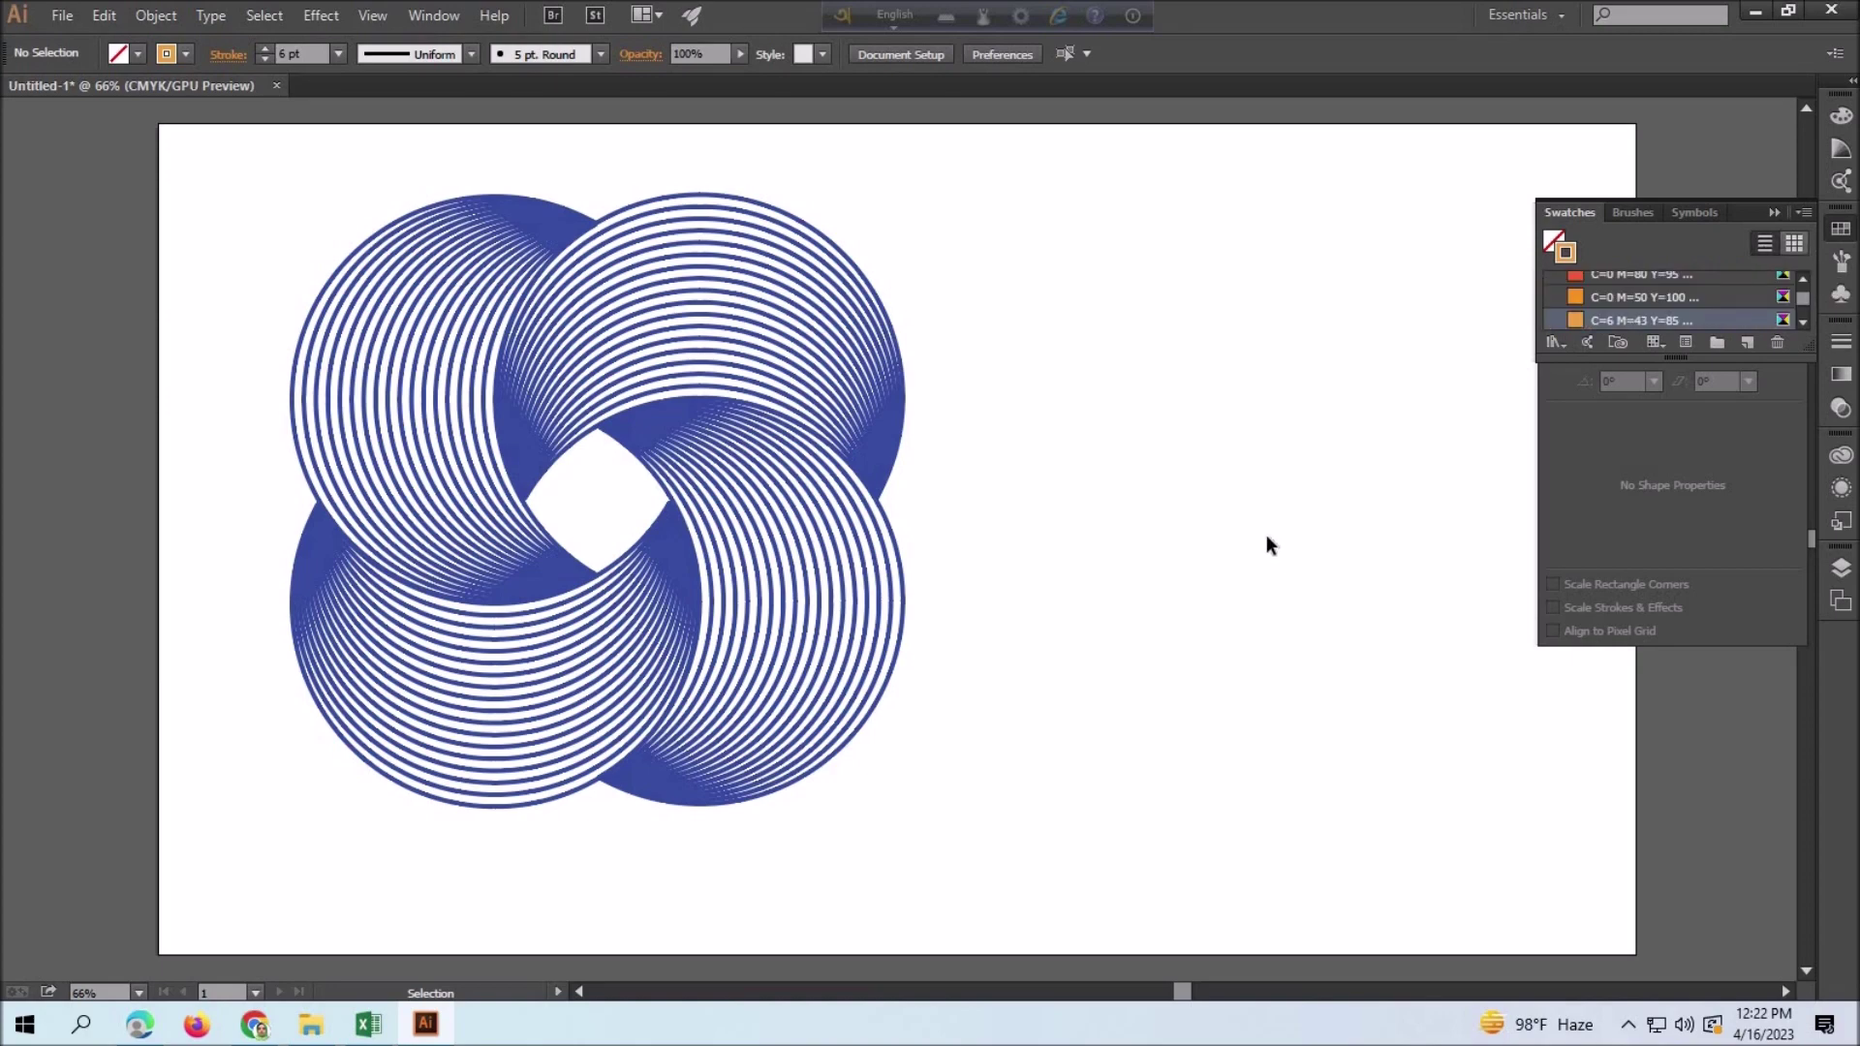